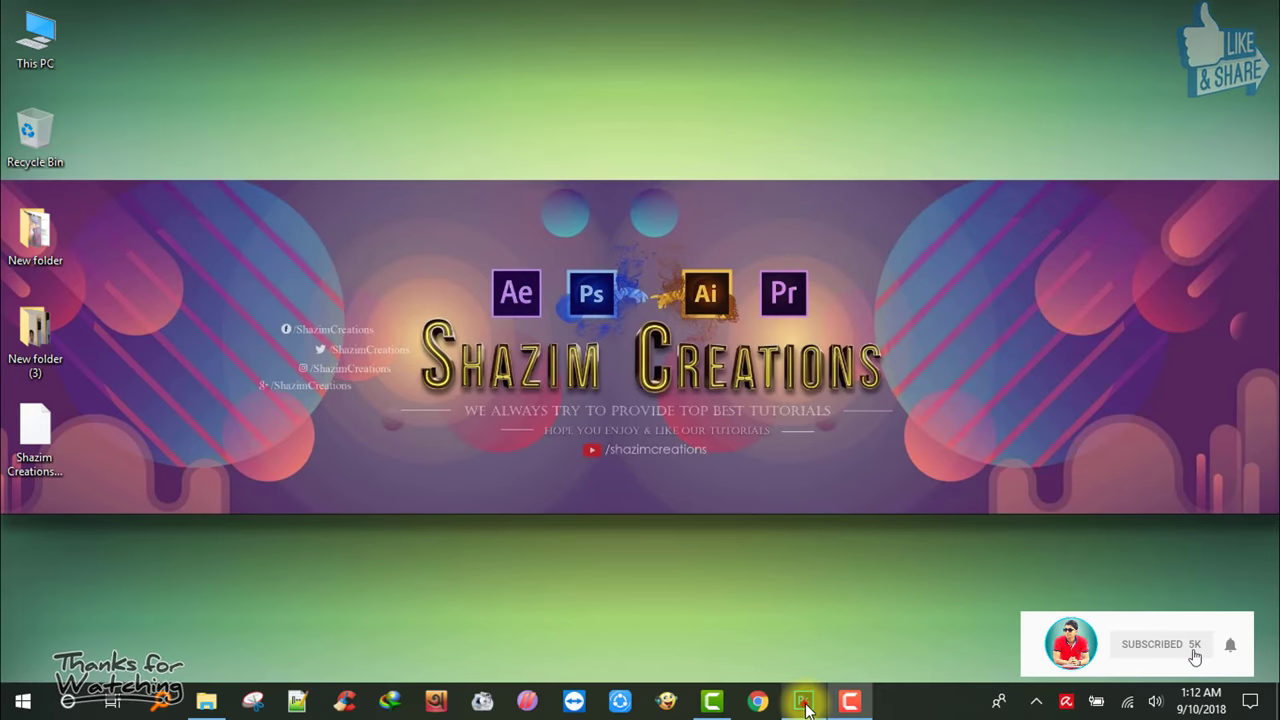
# Switch to Photoshop and open selected.JPG from New folder (3) on the Desktop.
pyautogui.click(805, 704)
pyautogui.click(50, 13)
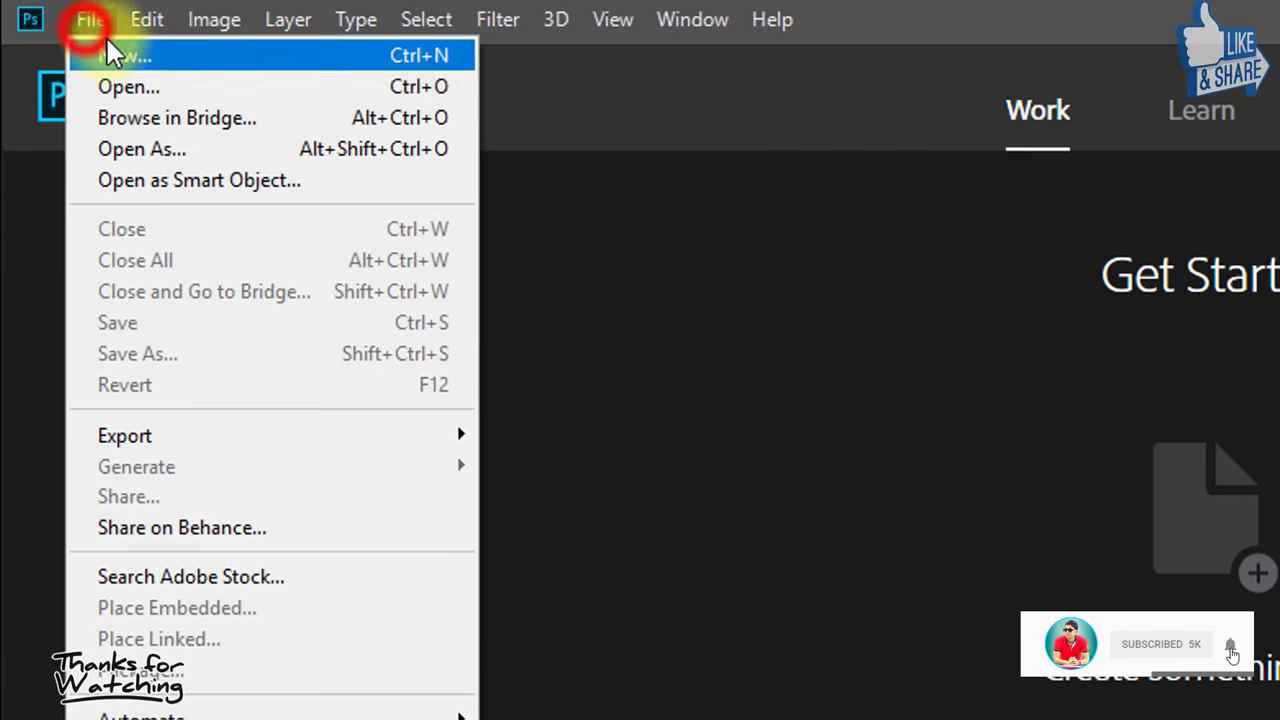
pyautogui.click(130, 87)
pyautogui.click(918, 242)
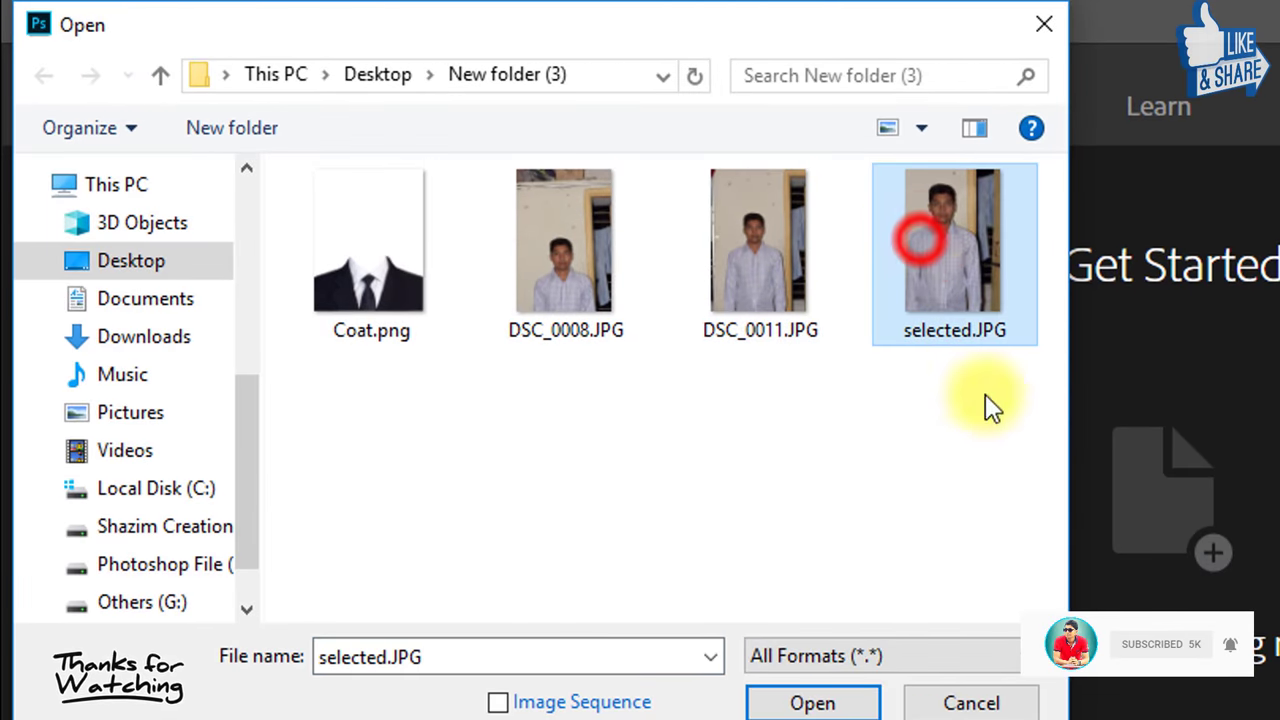
pyautogui.click(812, 702)
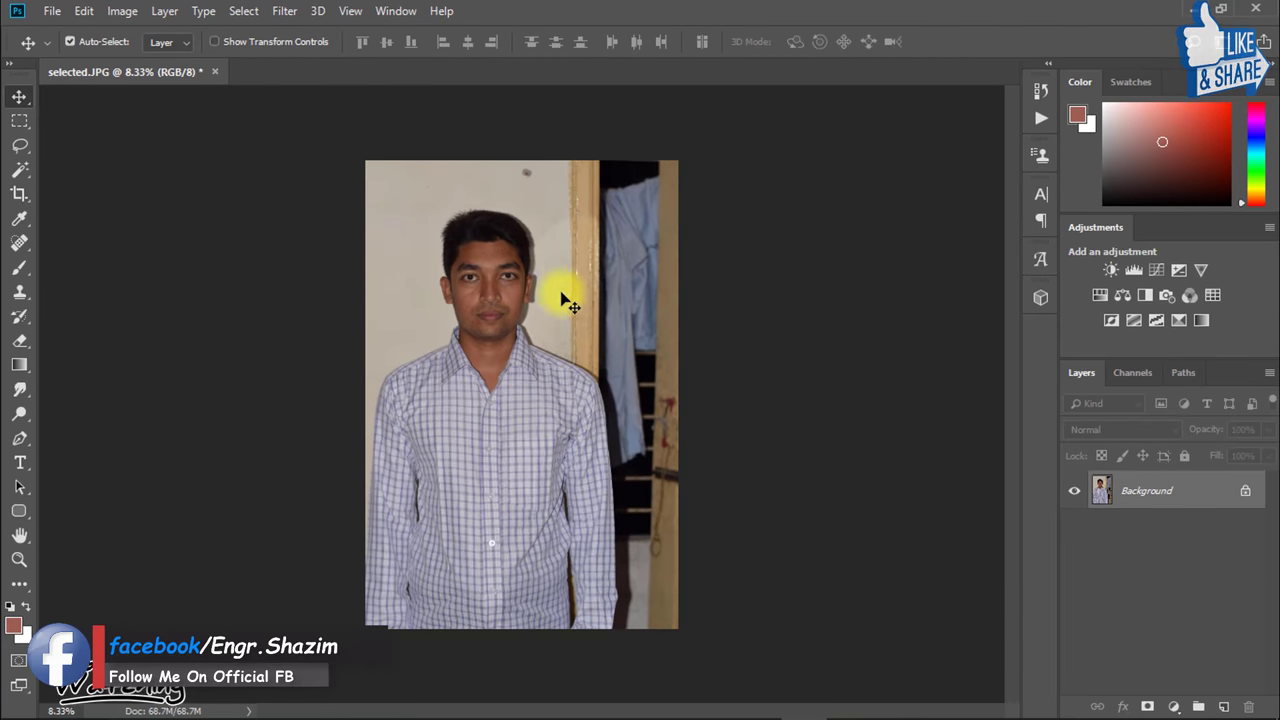
# Open the portrait in the Camera Raw Filter with the face enlarged for judging the adjustments.
pyautogui.moveTo(478, 280); pyautogui.dragTo(613, 303)
pyautogui.moveTo(611, 249); pyautogui.dragTo(506, 301)
pyautogui.moveTo(531, 437); pyautogui.dragTo(549, 371)
pyautogui.click(272, 12)
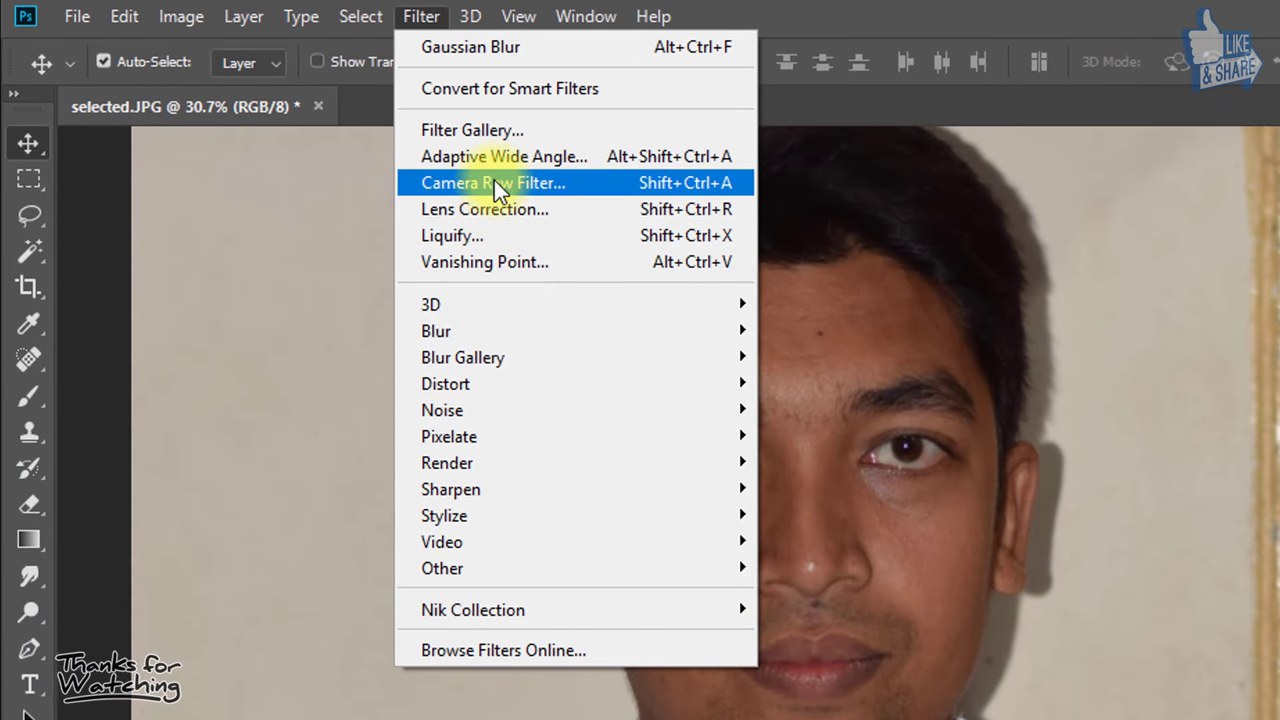
pyautogui.click(494, 182)
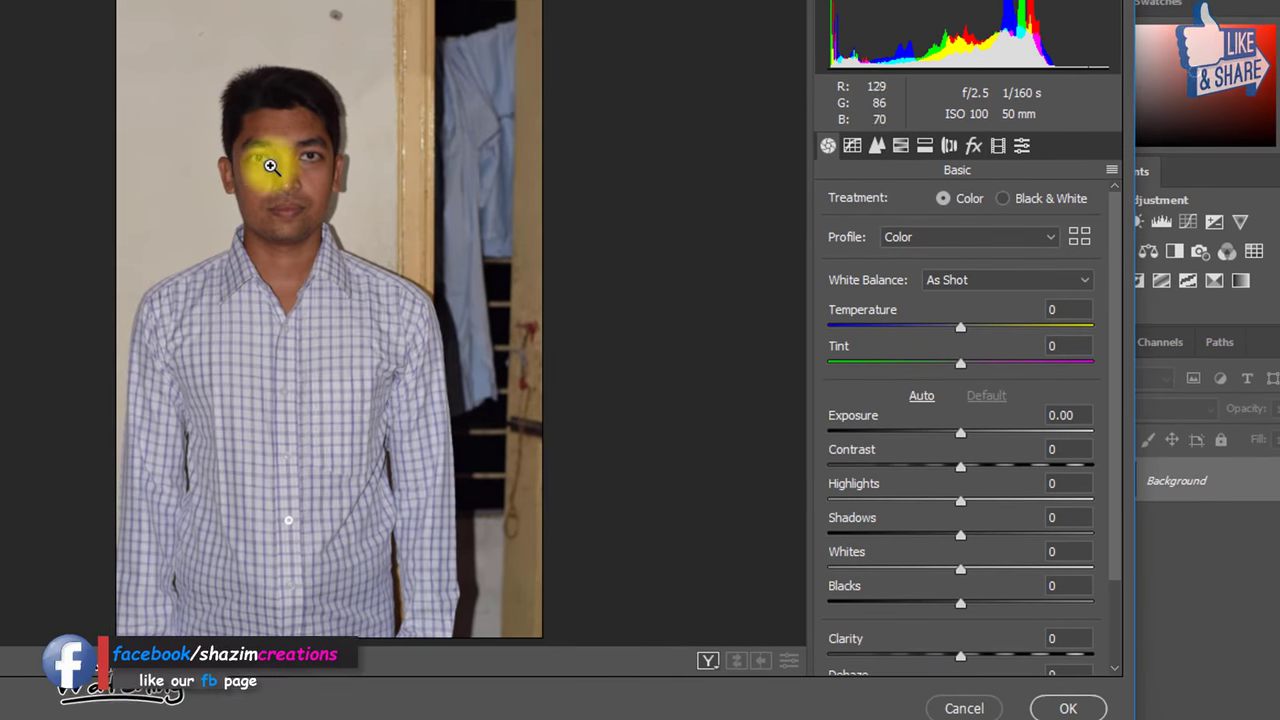
pyautogui.click(270, 166)
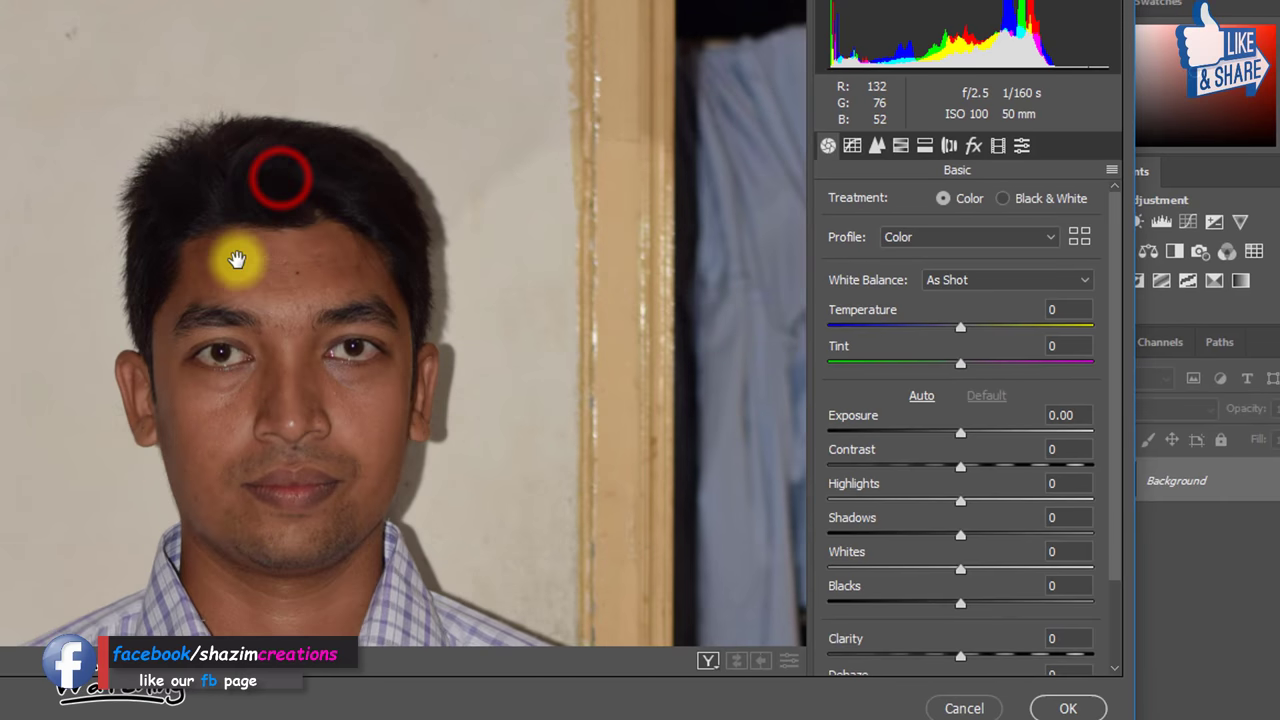
pyautogui.click(237, 260)
pyautogui.moveTo(372, 383); pyautogui.dragTo(321, 237)
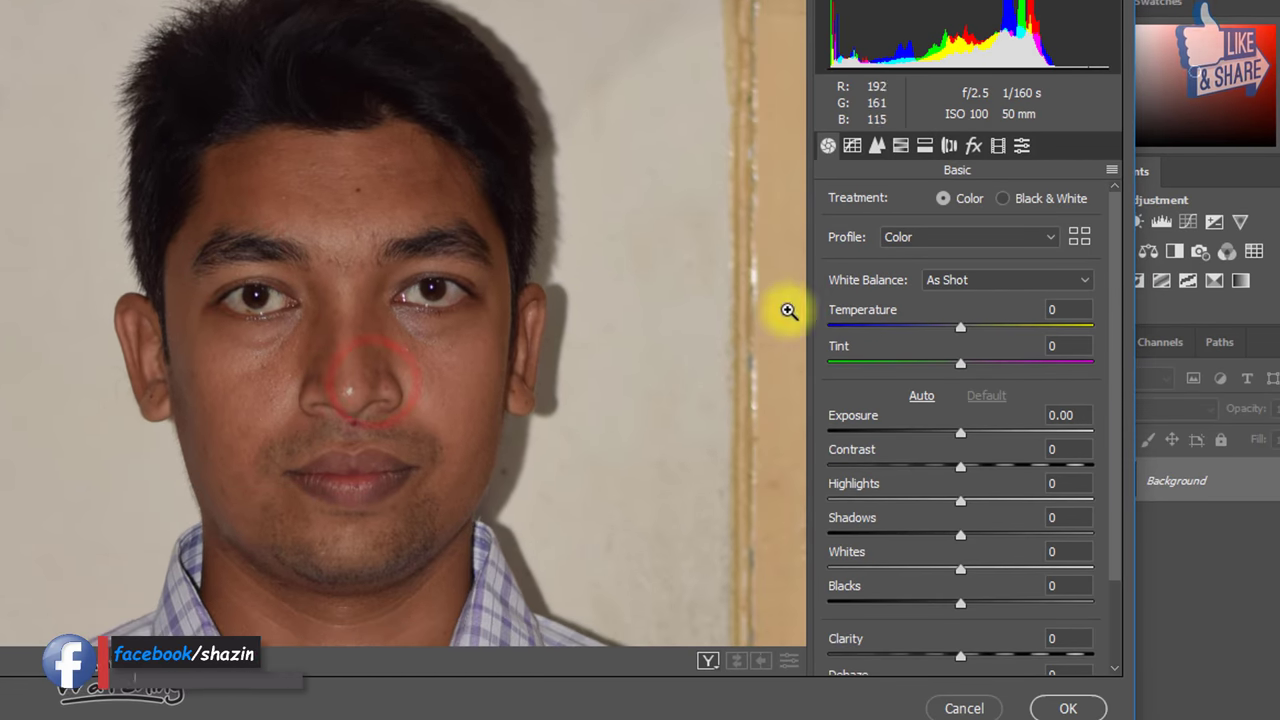
# Set Exposure +0.85, Contrast +5, Highlights +8, Shadows +9, Whites +3 and Blacks -10, and apply the Camera Raw filter.
pyautogui.moveTo(960, 433); pyautogui.dragTo(967, 470)
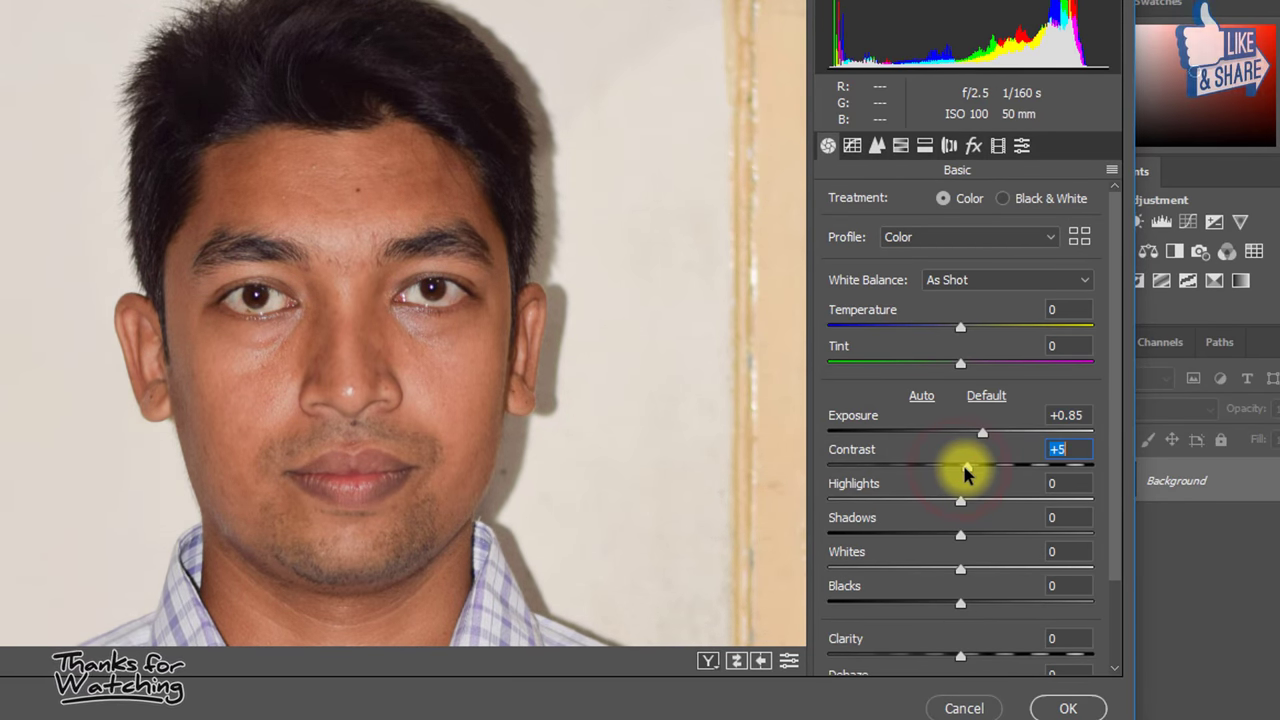
pyautogui.moveTo(1015, 508); pyautogui.dragTo(967, 578)
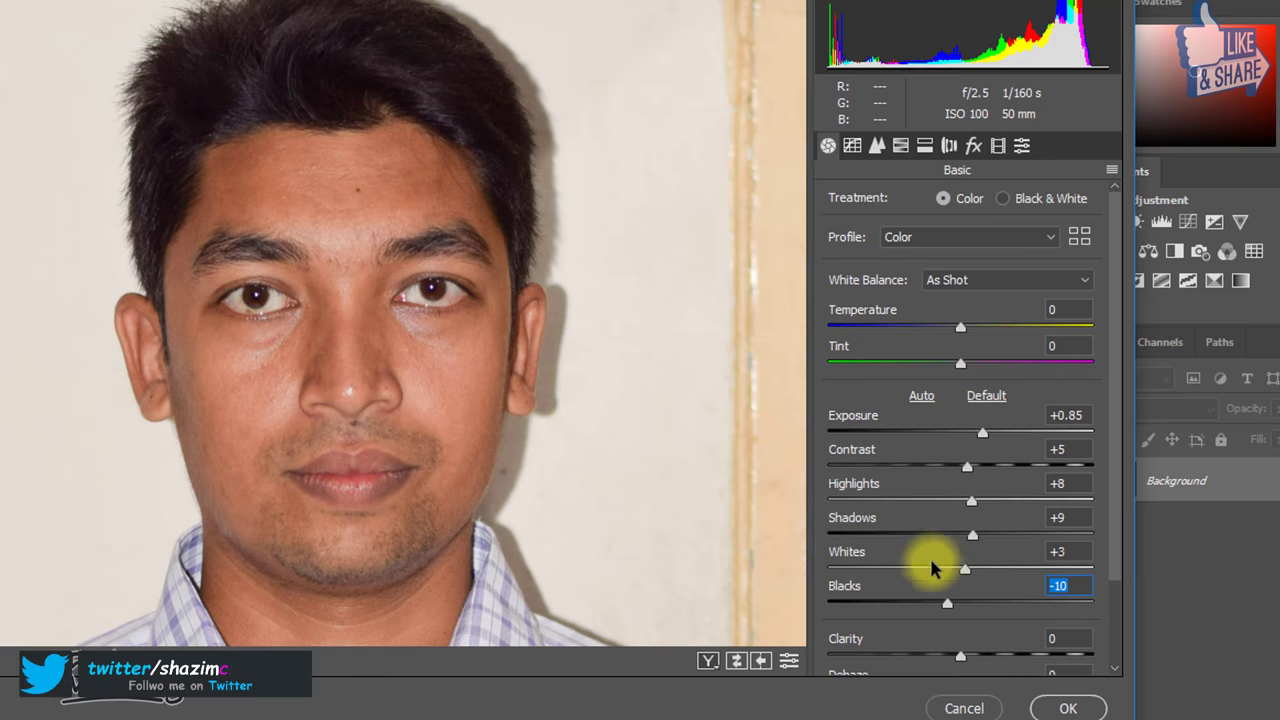
pyautogui.scroll(-2, 1020, 417)
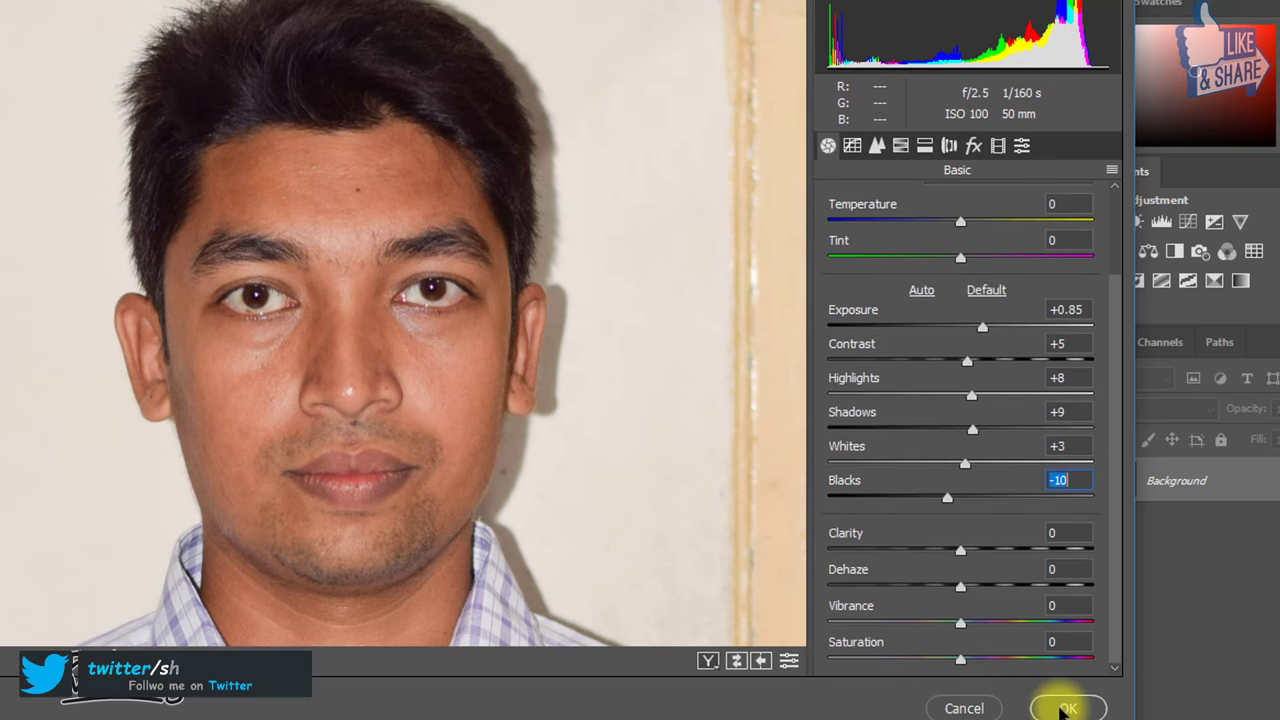
pyautogui.click(1062, 706)
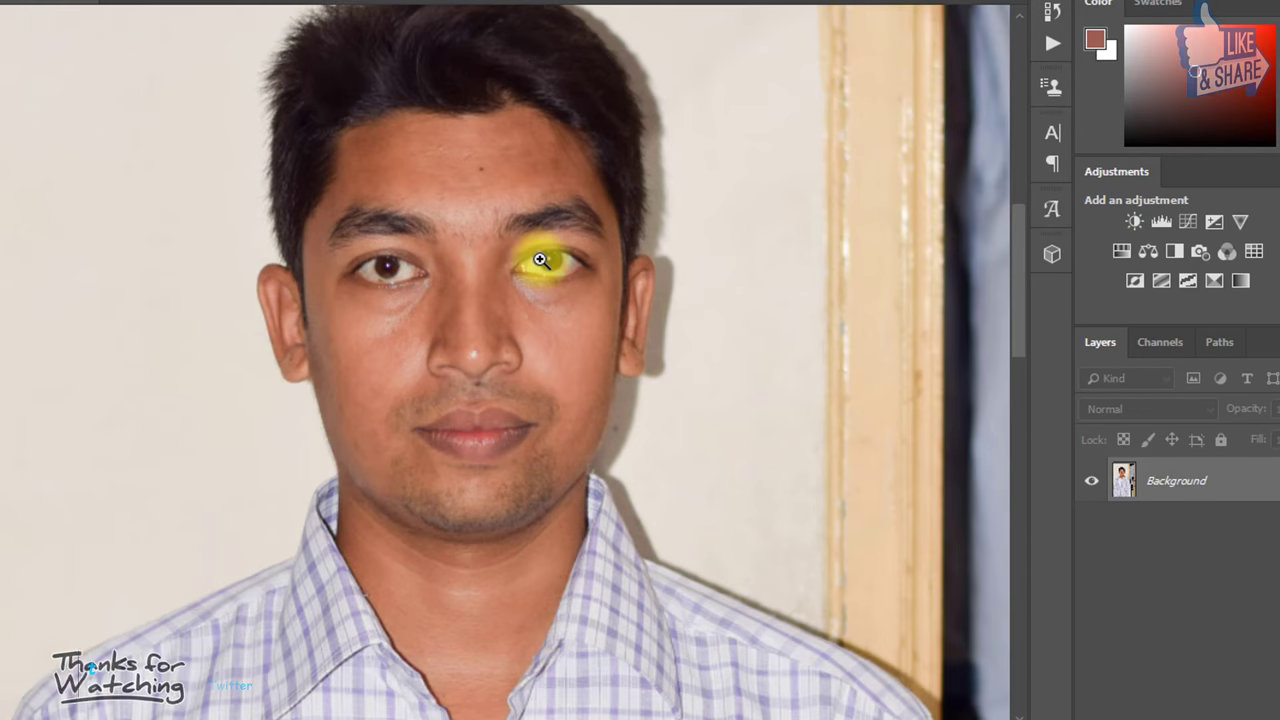
# Load the action file "Shazim Creations 1 click auto retouch.atn" from the Desktop and play its Auto Retouch action.
pyautogui.moveTo(543, 260)
pyautogui.mouseDown()
pyautogui.moveTo(606, 266)
pyautogui.moveTo(556, 269)
pyautogui.mouseUp()
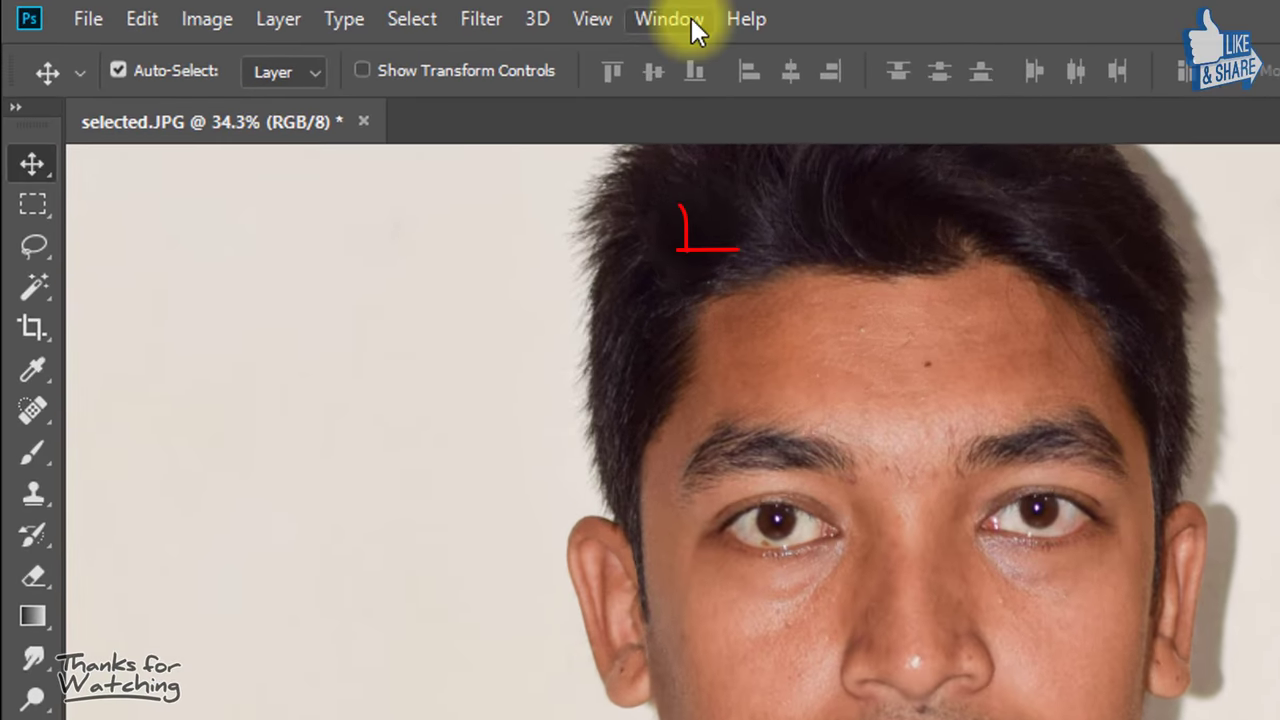
pyautogui.click(385, 1)
pyautogui.click(777, 229)
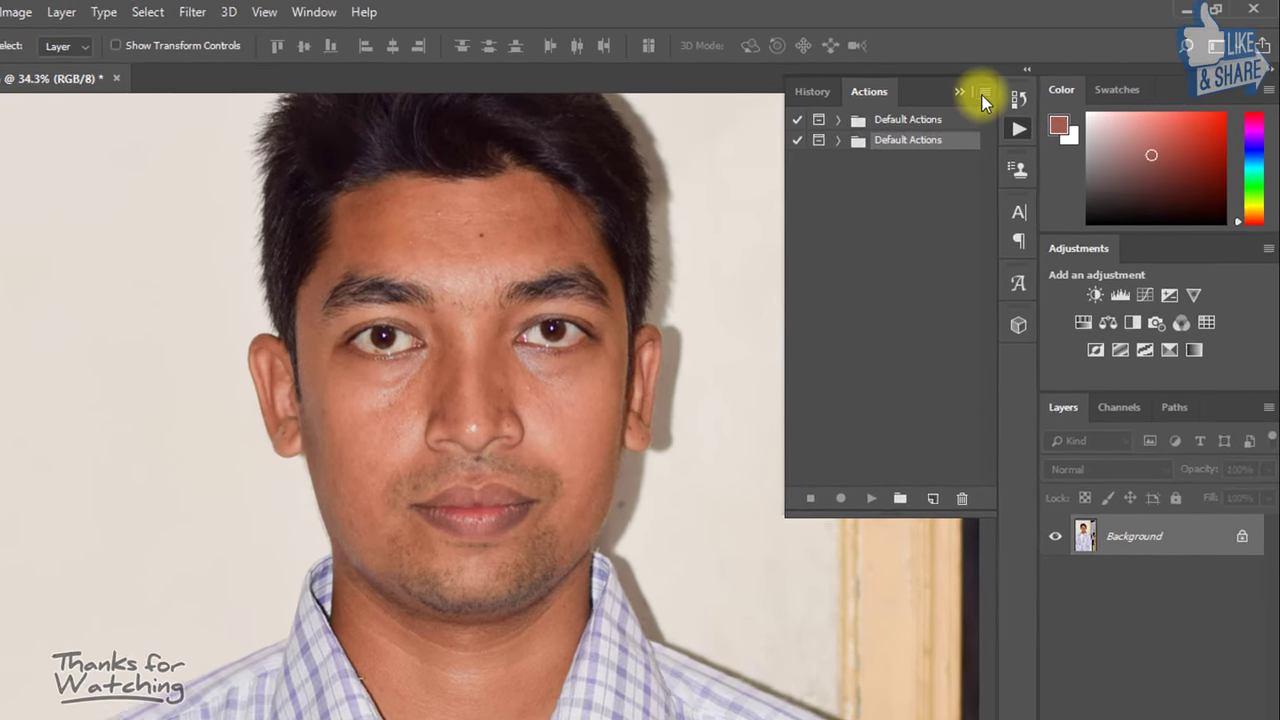
pyautogui.click(982, 95)
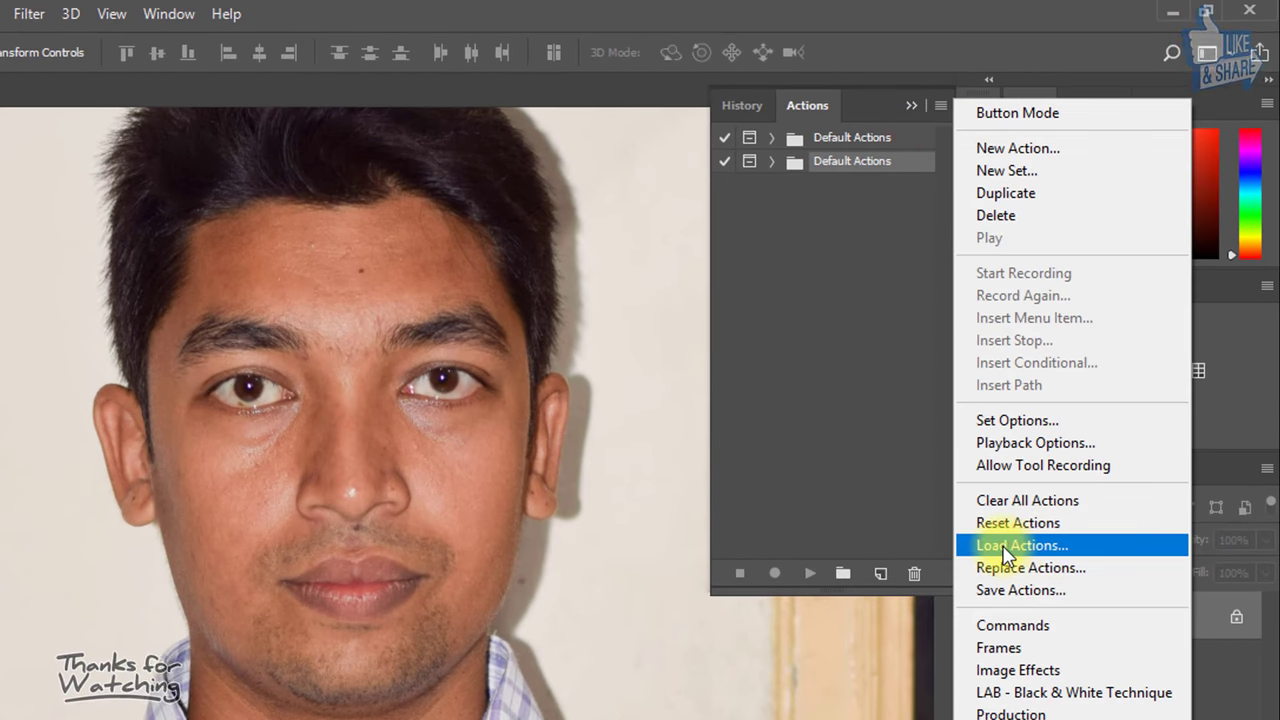
pyautogui.click(1005, 545)
pyautogui.click(400, 196)
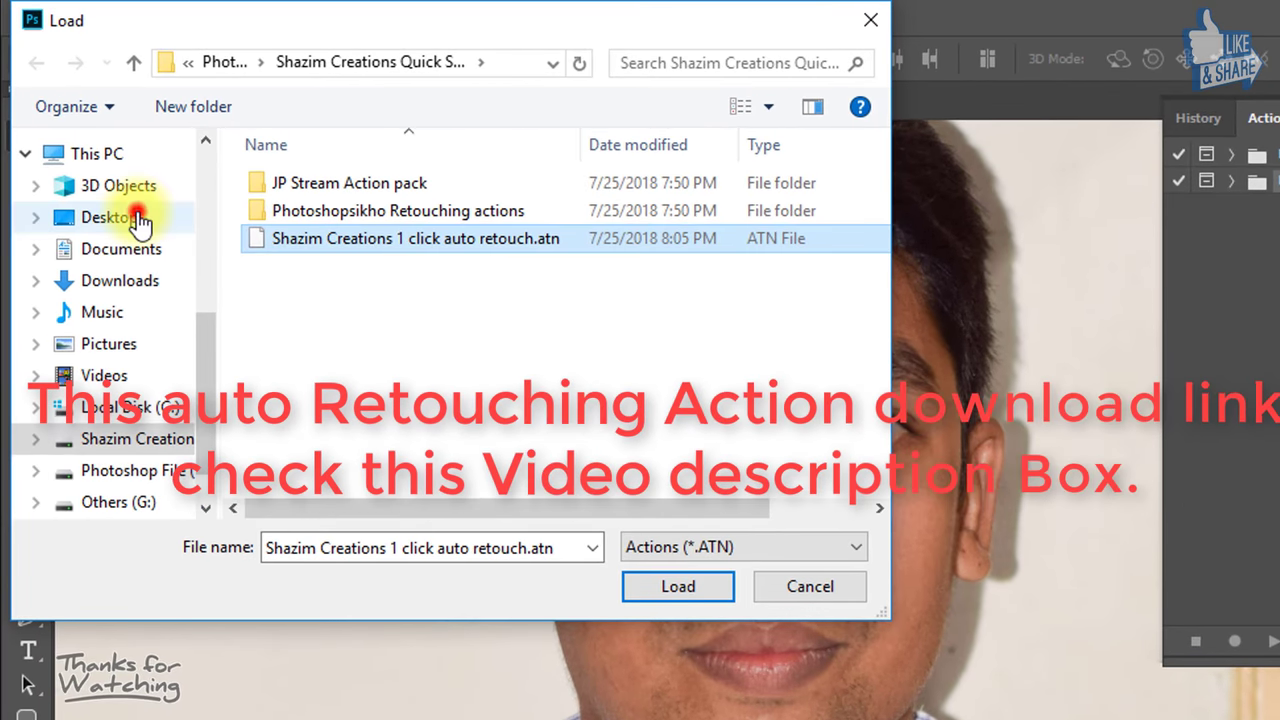
pyautogui.click(82, 163)
pyautogui.click(470, 176)
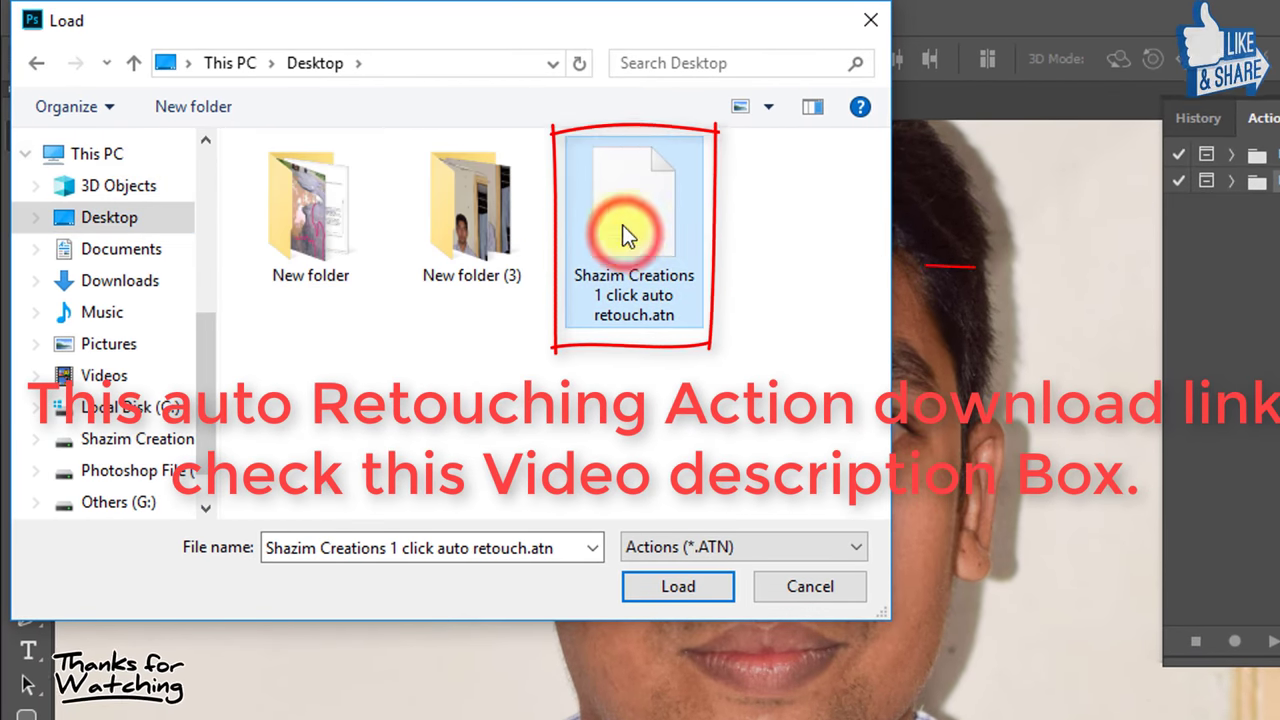
pyautogui.click(684, 578)
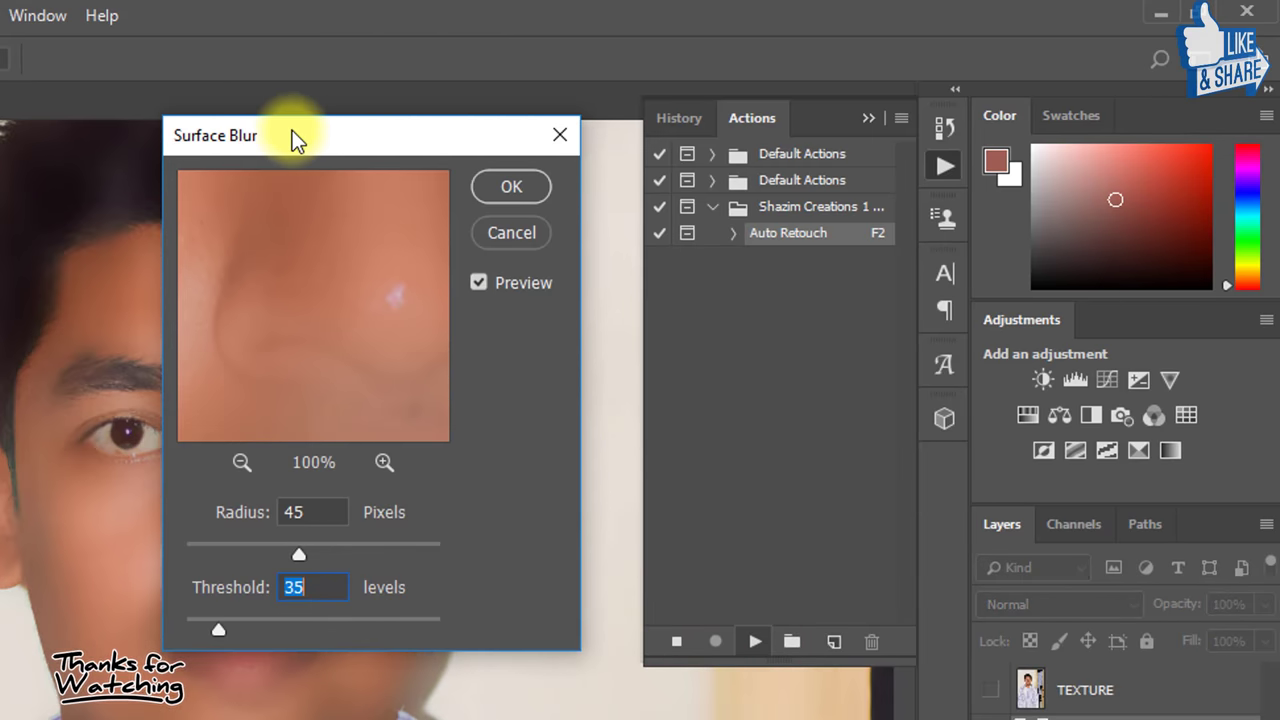
# Apply the action's Surface Blur to the COLOR layer with a radius of 15 pixels.
pyautogui.moveTo(298, 131); pyautogui.dragTo(579, 210)
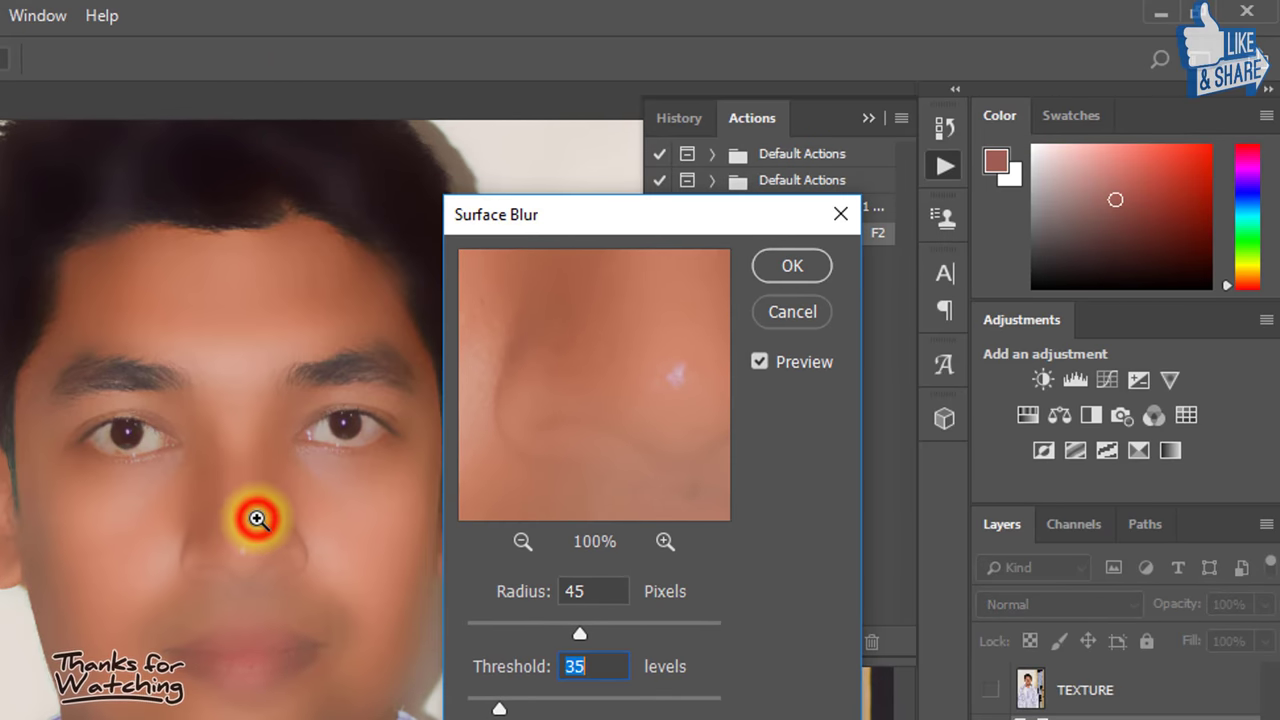
pyautogui.keyDown('ctrl'); pyautogui.click(258, 519); pyautogui.keyUp('ctrl')
pyautogui.moveTo(251, 479); pyautogui.dragTo(84, 481)
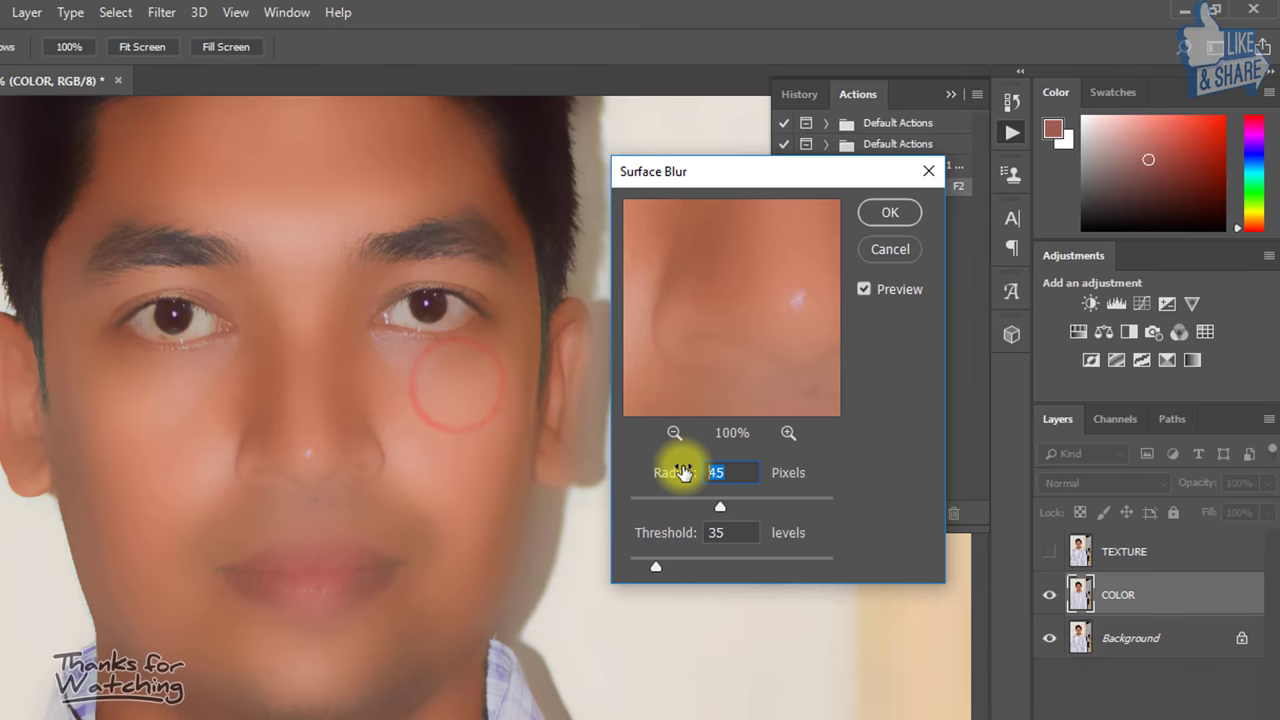
pyautogui.write('10')
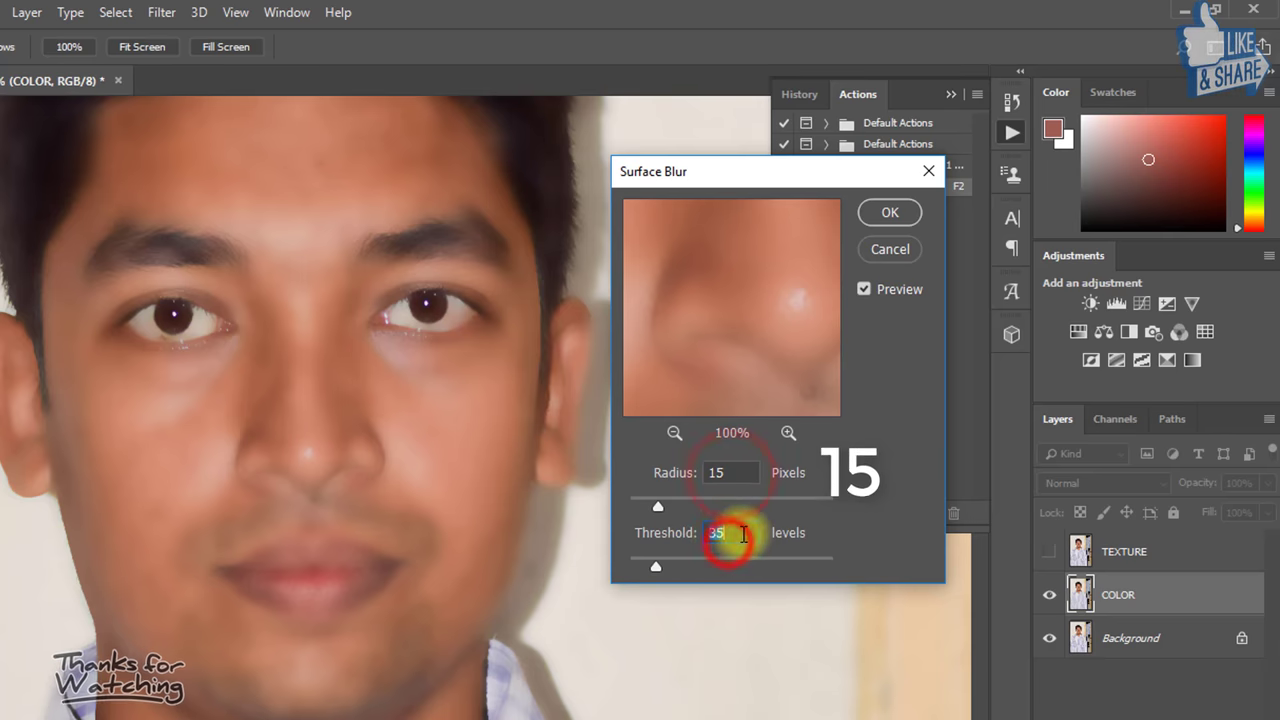
pyautogui.click(892, 213)
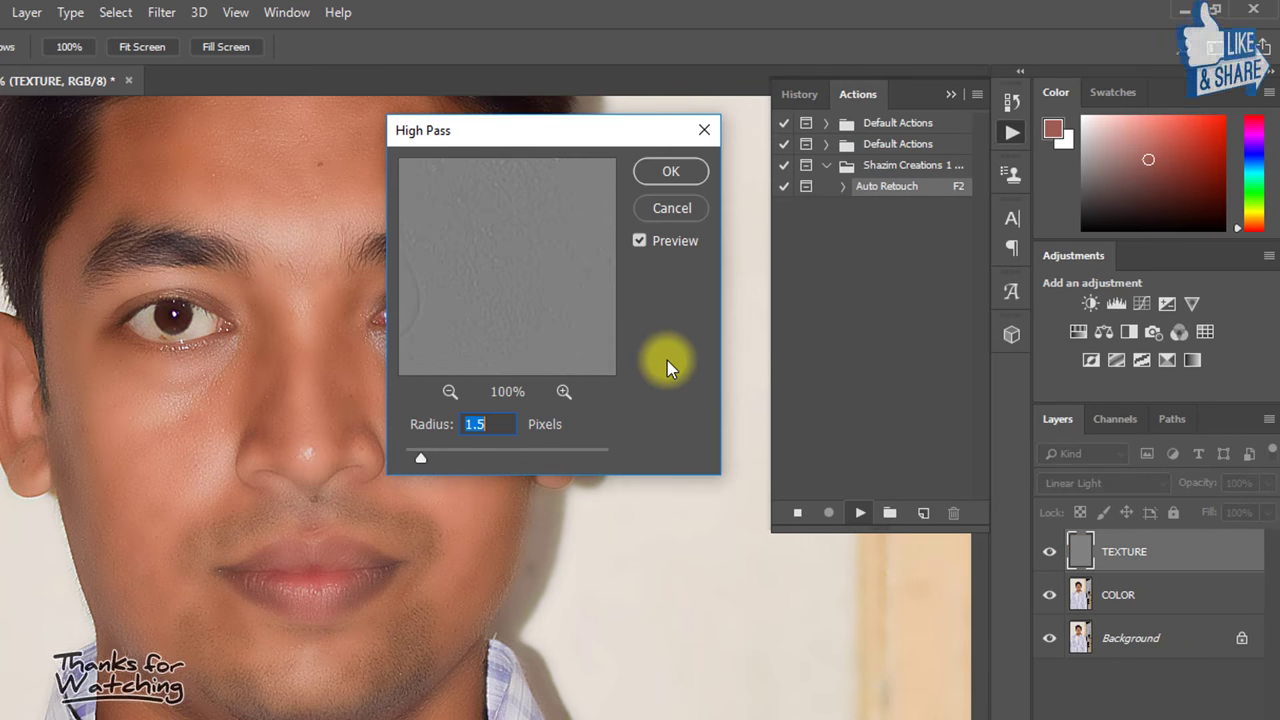
# Apply the action's High Pass filter to the TEXTURE layer with a radius of 1 pixel.
pyautogui.moveTo(257, 217); pyautogui.dragTo(323, 231)
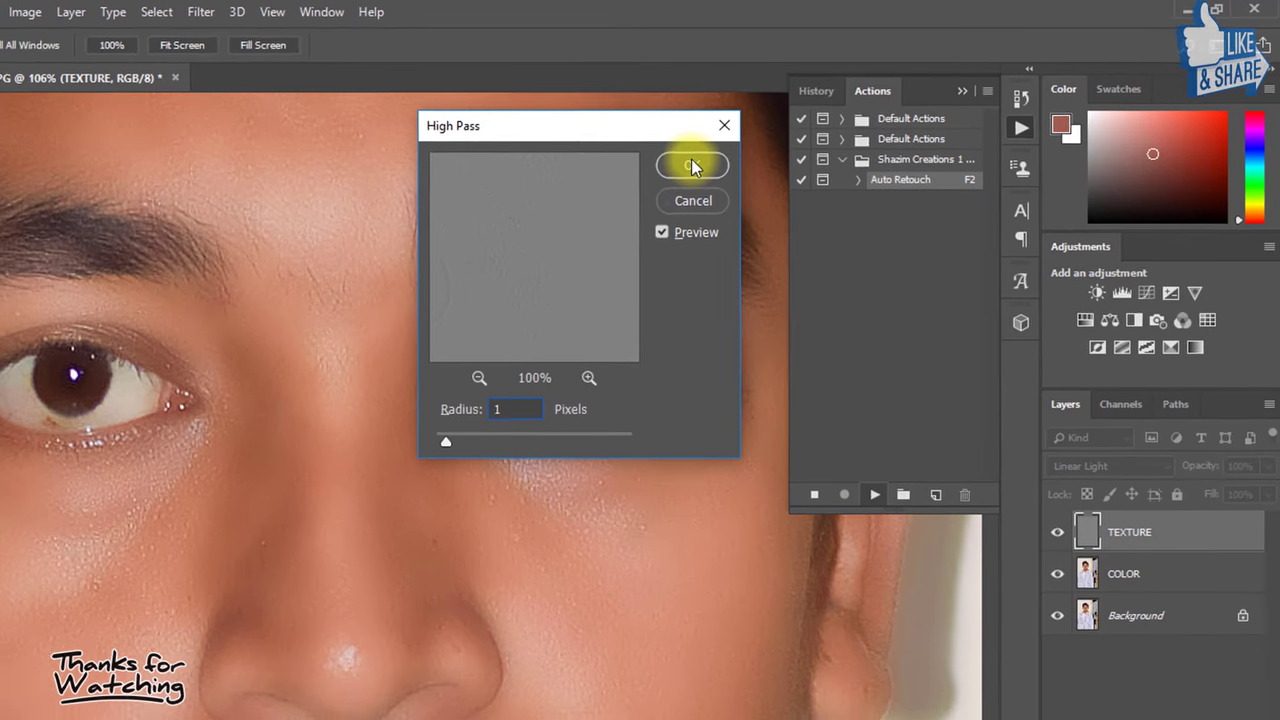
pyautogui.click(670, 171)
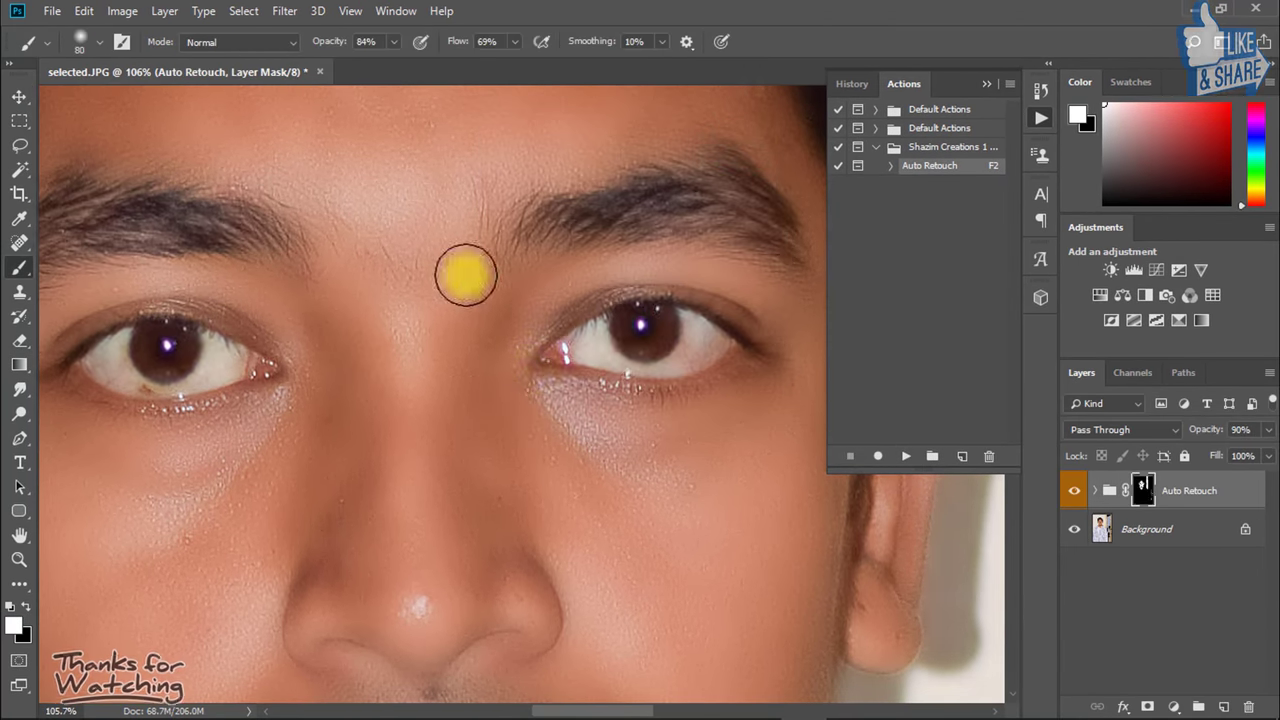
# Paint white with the Brush tool on the Auto Retouch layer mask to smooth the nose bridge and forehead.
pyautogui.moveTo(443, 303); pyautogui.dragTo(377, 286)
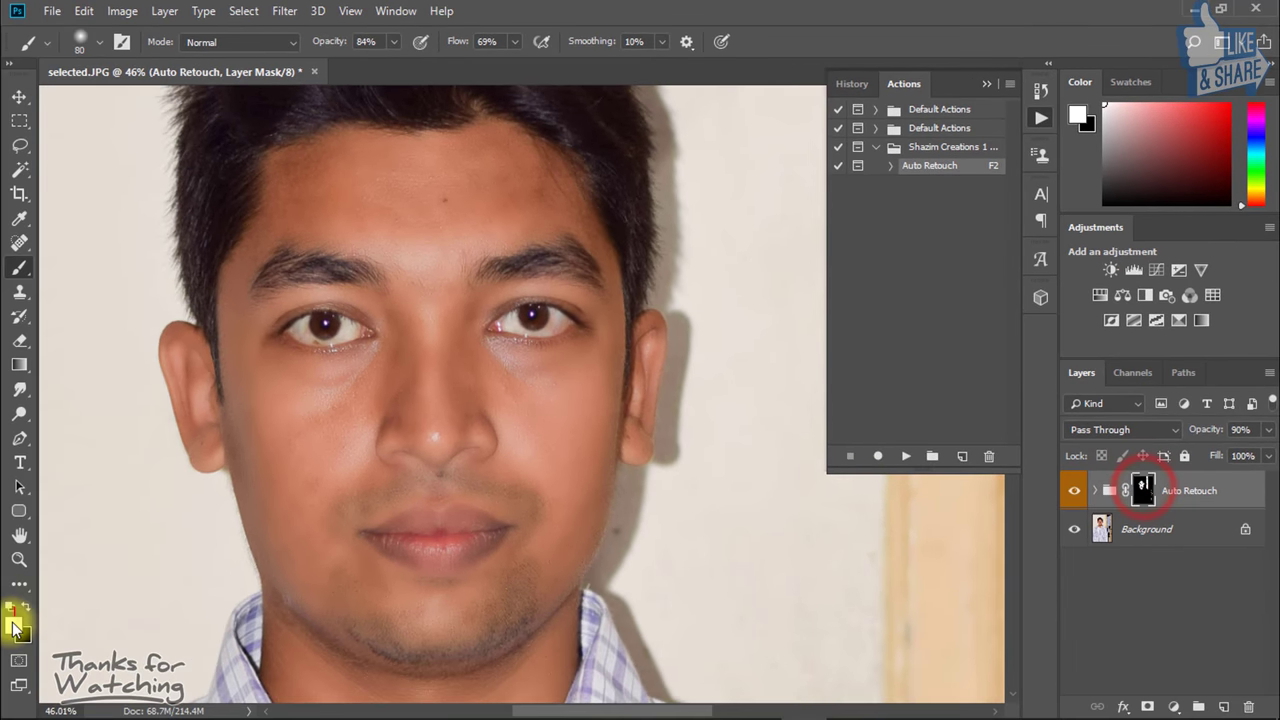
pyautogui.click(36, 626)
pyautogui.rightClick(19, 268)
pyautogui.click(71, 267)
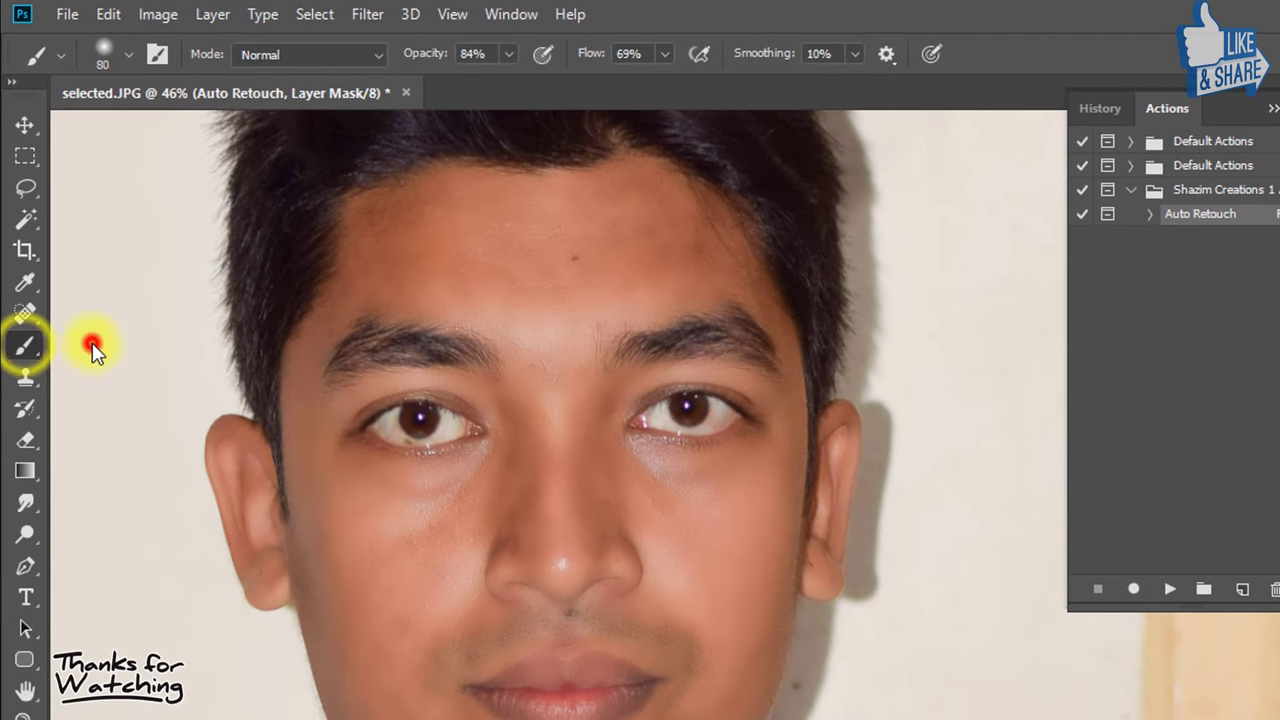
pyautogui.keyDown('ctrl'); pyautogui.doubleClick(560, 476); pyautogui.keyUp('ctrl')
pyautogui.moveTo(543, 434); pyautogui.dragTo(680, 516)
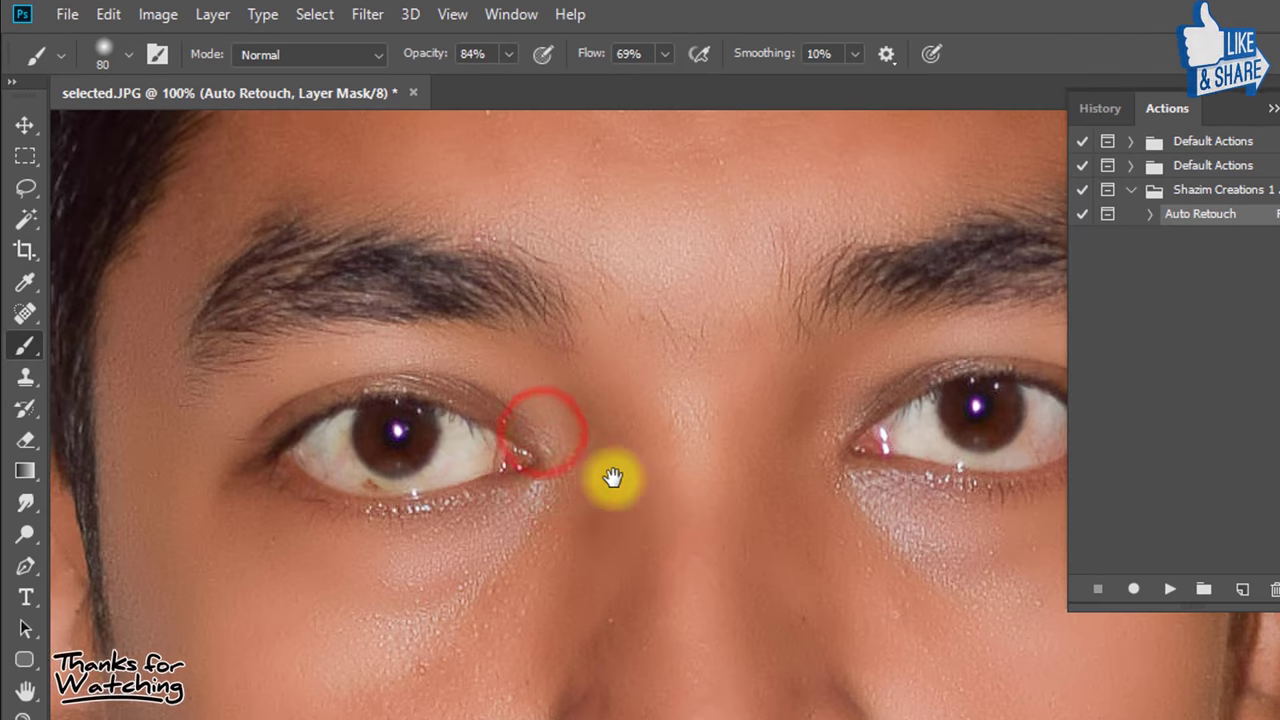
pyautogui.moveTo(606, 363); pyautogui.dragTo(565, 602)
pyautogui.click(686, 260)
pyautogui.click(546, 263)
# Paint white on the Auto Retouch mask over the temple and the skin around the left-hand eyebrow and eye.
pyautogui.click(328, 226)
pyautogui.click(240, 234)
pyautogui.click(281, 251)
pyautogui.click(230, 331)
pyautogui.click(200, 388)
pyautogui.click(169, 432)
pyautogui.moveTo(226, 497); pyautogui.dragTo(280, 369)
pyautogui.click(209, 346)
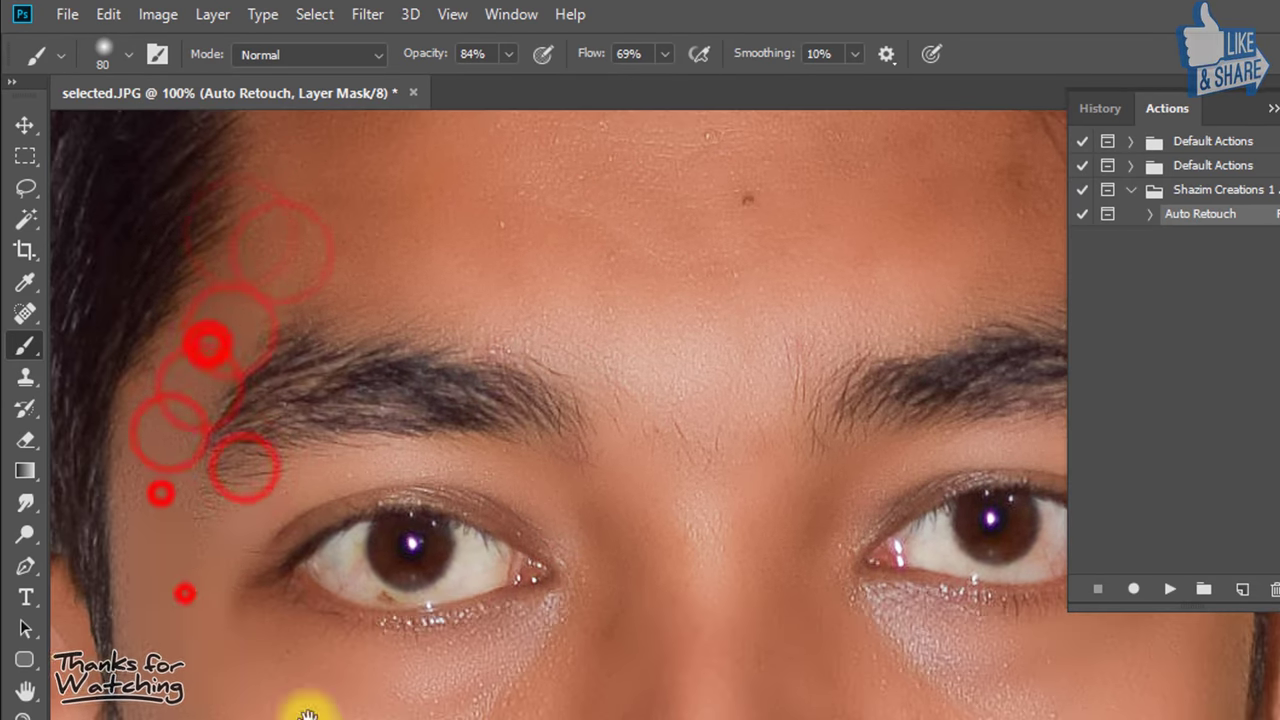
pyautogui.click(161, 491)
pyautogui.click(186, 594)
# Smooth the left-hand cheek, jaw and chin area by painting white on the Auto Retouch mask.
pyautogui.moveTo(309, 718); pyautogui.dragTo(303, 643)
pyautogui.keyDown('alt'); pyautogui.doubleClick(342, 487); pyautogui.keyUp('alt')
pyautogui.click(380, 451)
pyautogui.click(443, 411)
pyautogui.click(463, 384)
pyautogui.click(349, 509)
pyautogui.click(360, 626)
pyautogui.click(263, 546)
pyautogui.moveTo(394, 719); pyautogui.dragTo(394, 617)
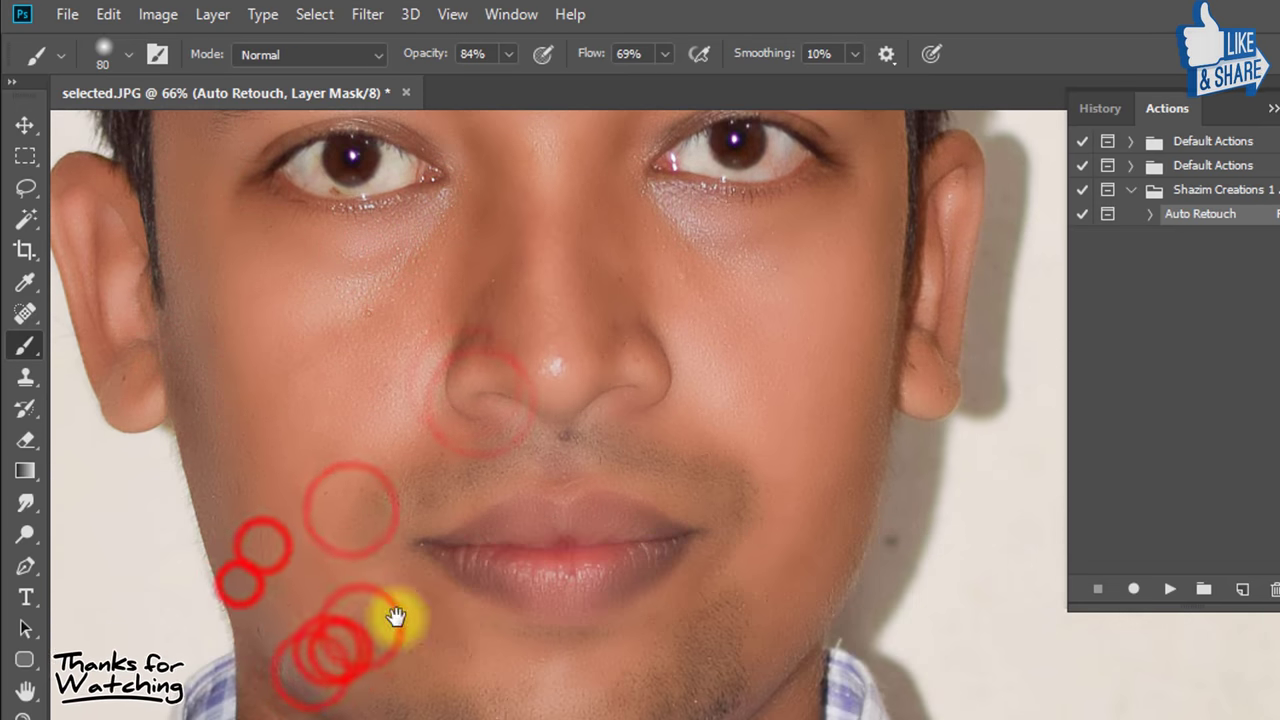
pyautogui.click(336, 548)
# Paint white on the Auto Retouch mask over the right-hand cheek, under-eye skin and the left-hand ear.
pyautogui.moveTo(820, 440); pyautogui.dragTo(774, 602)
pyautogui.click(911, 337)
pyautogui.moveTo(903, 449); pyautogui.dragTo(880, 514)
pyautogui.moveTo(646, 563); pyautogui.dragTo(903, 546)
pyautogui.click(296, 371)
pyautogui.moveTo(382, 510); pyautogui.dragTo(363, 489)
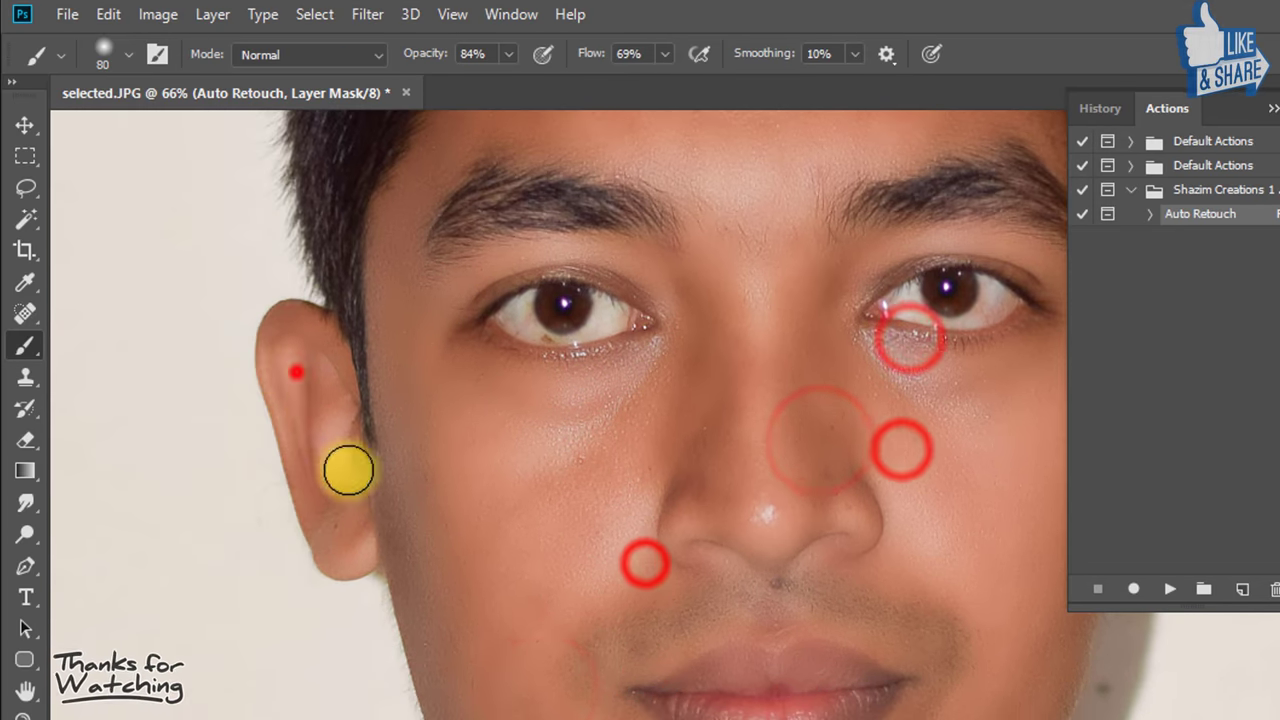
# Brush white over the remaining unsmoothed skin patches of the face on the Auto Retouch mask.
pyautogui.moveTo(580, 313); pyautogui.dragTo(506, 537)
pyautogui.moveTo(728, 685)
pyautogui.mouseDown()
pyautogui.moveTo(611, 395)
pyautogui.moveTo(595, 215)
pyautogui.mouseUp()
pyautogui.moveTo(651, 631); pyautogui.dragTo(627, 380)
pyautogui.click(712, 475)
pyautogui.click(517, 548)
pyautogui.click(281, 383)
pyautogui.click(271, 451)
# Paint black on the Auto Retouch mask over the lips, moustache and beard to restore their original detail.
pyautogui.moveTo(652, 286)
pyautogui.mouseDown()
pyautogui.moveTo(615, 285)
pyautogui.moveTo(720, 363)
pyautogui.moveTo(474, 337)
pyautogui.moveTo(527, 532)
pyautogui.mouseUp()
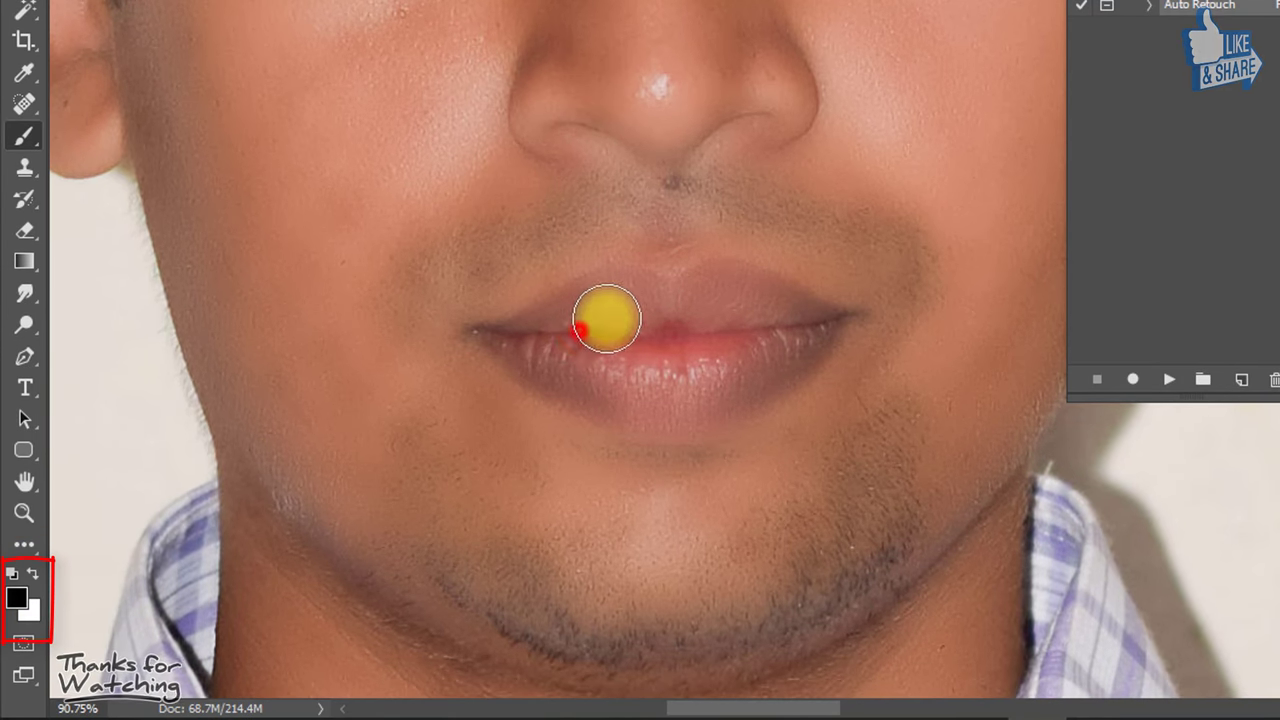
pyautogui.moveTo(488, 468); pyautogui.dragTo(769, 491)
pyautogui.moveTo(737, 534); pyautogui.dragTo(719, 385)
pyautogui.moveTo(340, 374); pyautogui.dragTo(300, 408)
pyautogui.moveTo(705, 577); pyautogui.dragTo(736, 392)
pyautogui.moveTo(763, 314); pyautogui.dragTo(795, 362)
pyautogui.moveTo(797, 374)
pyautogui.mouseDown()
pyautogui.moveTo(694, 507)
pyautogui.moveTo(501, 489)
pyautogui.moveTo(396, 374)
pyautogui.moveTo(364, 449)
pyautogui.mouseUp()
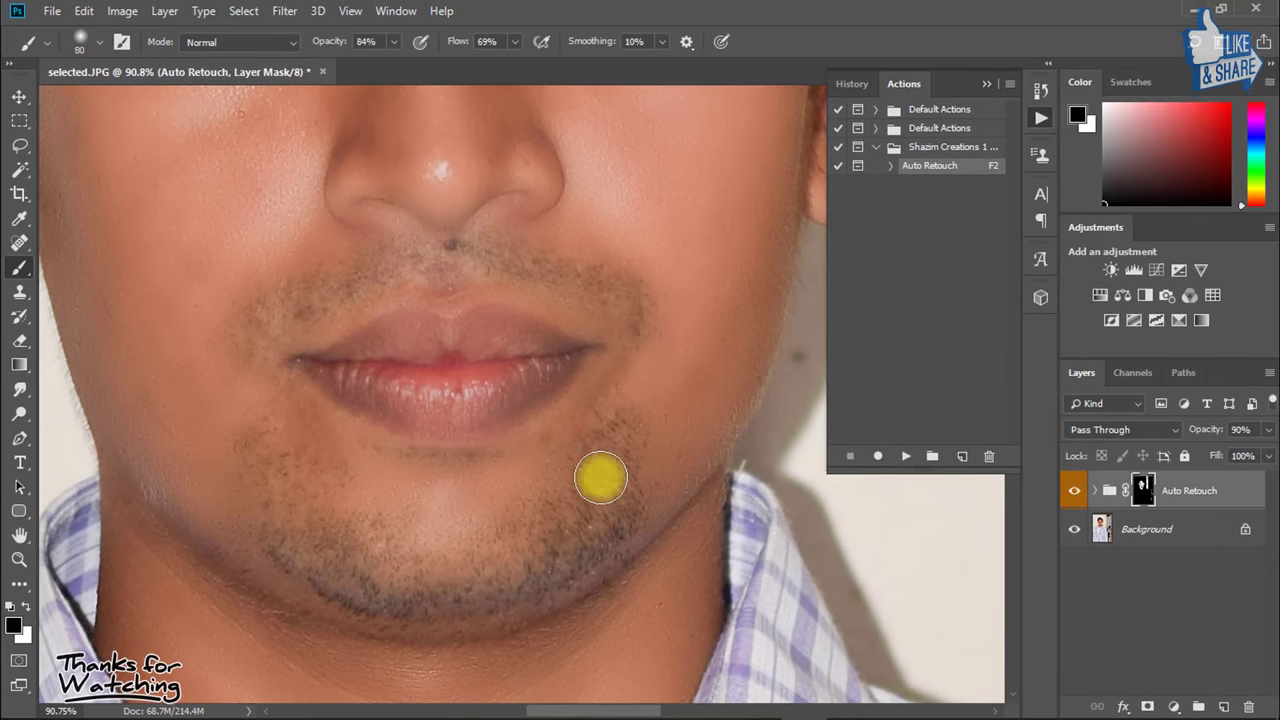
# Restore the eyebrows and eyes by painting black over them on the Auto Retouch mask.
pyautogui.scroll(-3, 531, 568)
pyautogui.moveTo(464, 150); pyautogui.dragTo(463, 322)
pyautogui.click(272, 362)
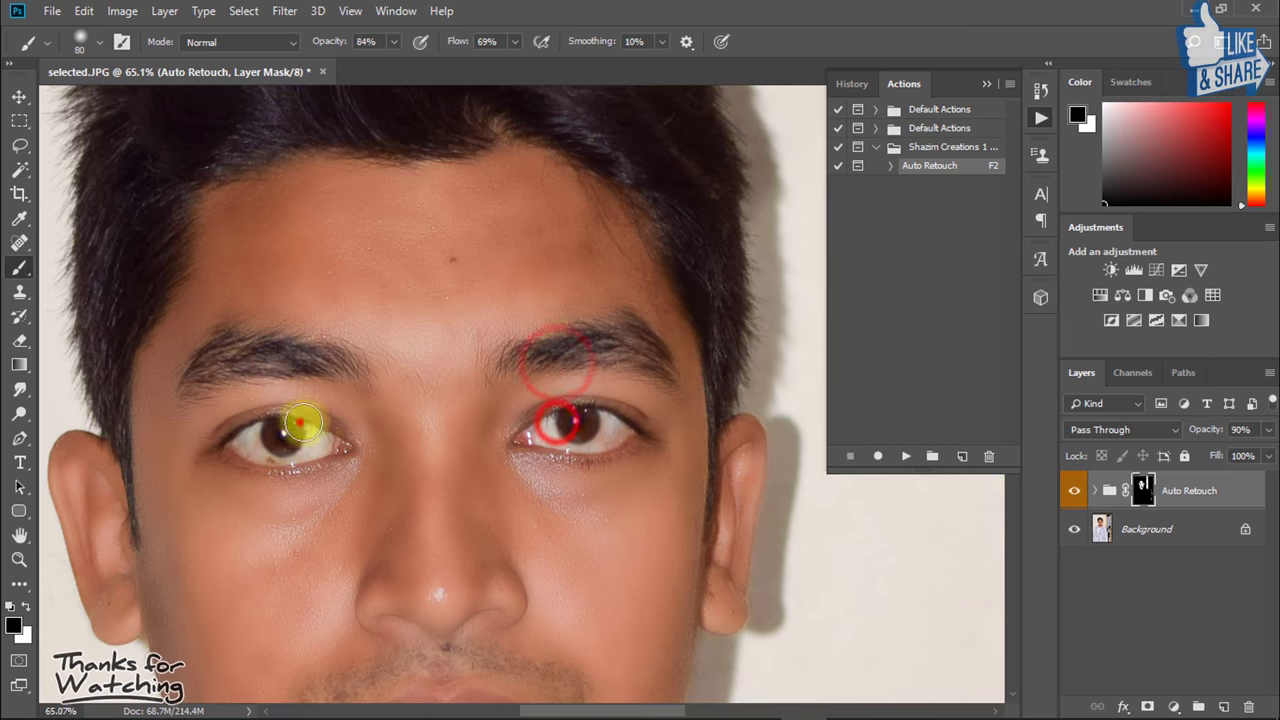
# Paint black on the Auto Retouch mask to restore detail around the ear and facial features, and collapse the Actions panel.
pyautogui.moveTo(446, 634); pyautogui.dragTo(446, 484)
pyautogui.moveTo(113, 321); pyautogui.dragTo(125, 403)
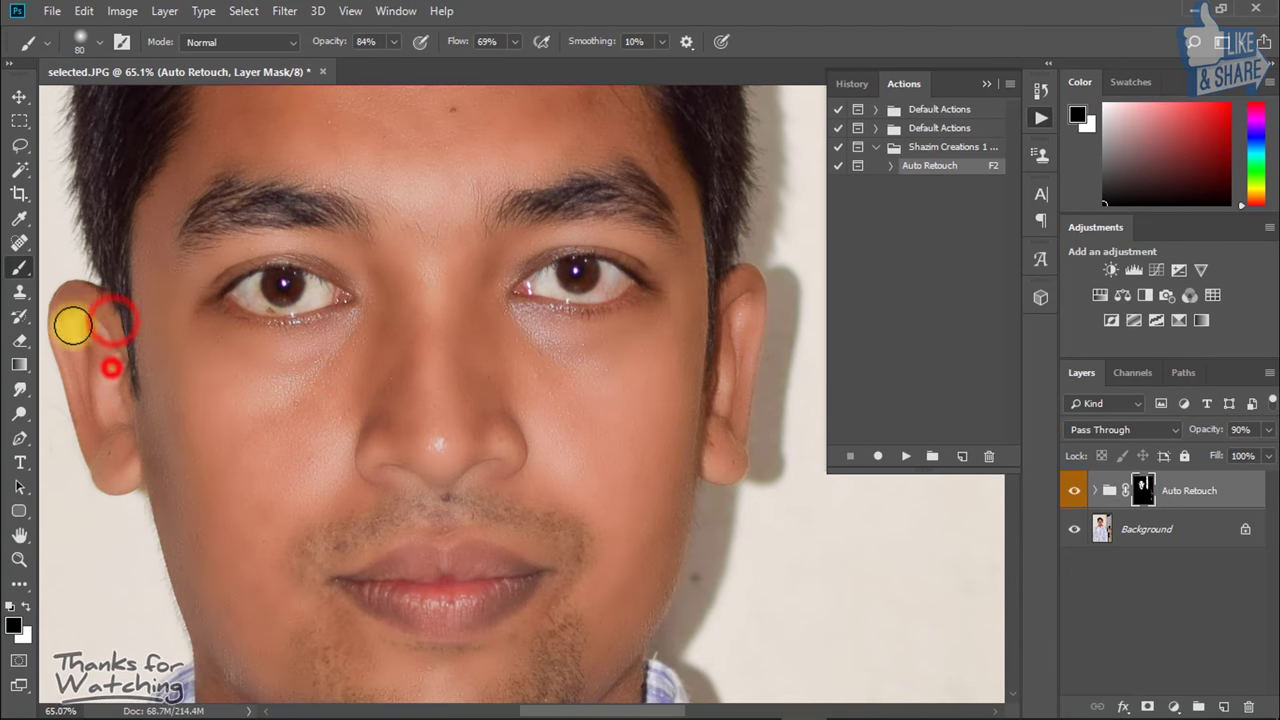
pyautogui.moveTo(463, 409); pyautogui.dragTo(380, 453)
pyautogui.moveTo(663, 360)
pyautogui.mouseDown()
pyautogui.moveTo(649, 451)
pyautogui.moveTo(657, 342)
pyautogui.moveTo(660, 479)
pyautogui.mouseUp()
pyautogui.moveTo(483, 542); pyautogui.dragTo(783, 455)
pyautogui.moveTo(325, 345); pyautogui.dragTo(328, 368)
pyautogui.moveTo(360, 386); pyautogui.dragTo(308, 388)
pyautogui.moveTo(523, 377); pyautogui.dragTo(391, 437)
pyautogui.moveTo(375, 386); pyautogui.dragTo(413, 390)
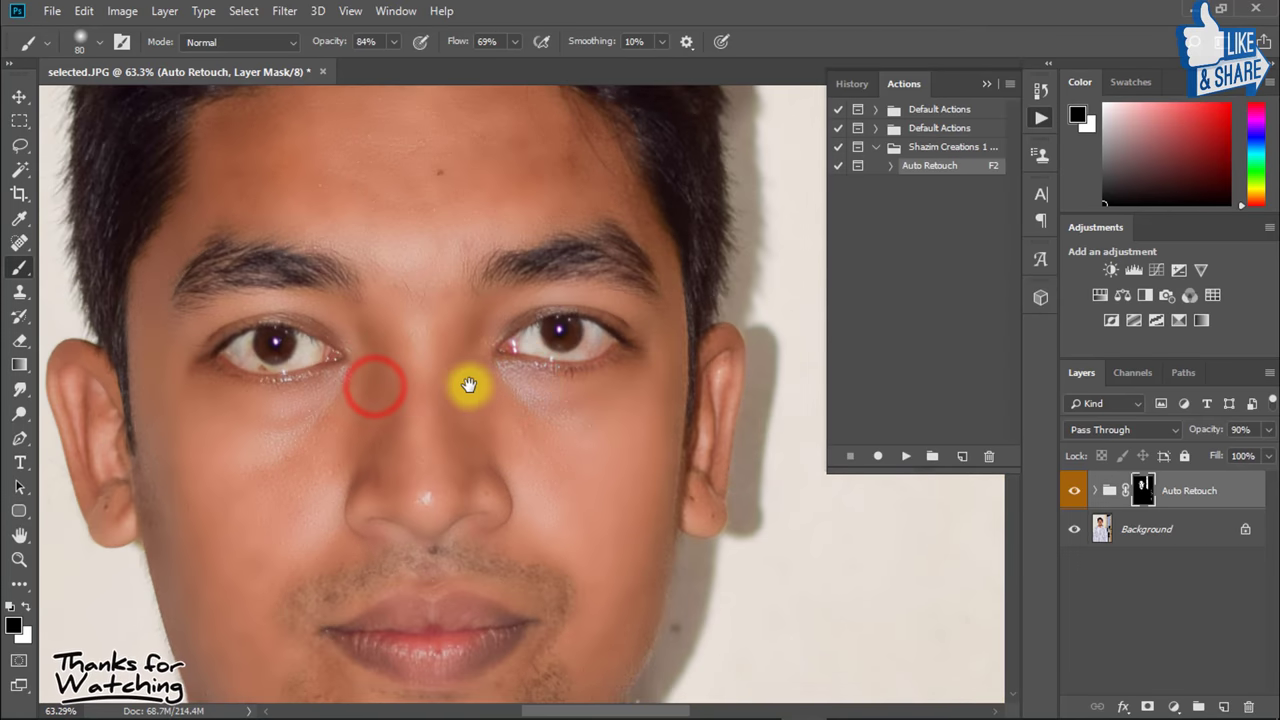
pyautogui.moveTo(494, 314); pyautogui.dragTo(506, 419)
pyautogui.click(985, 92)
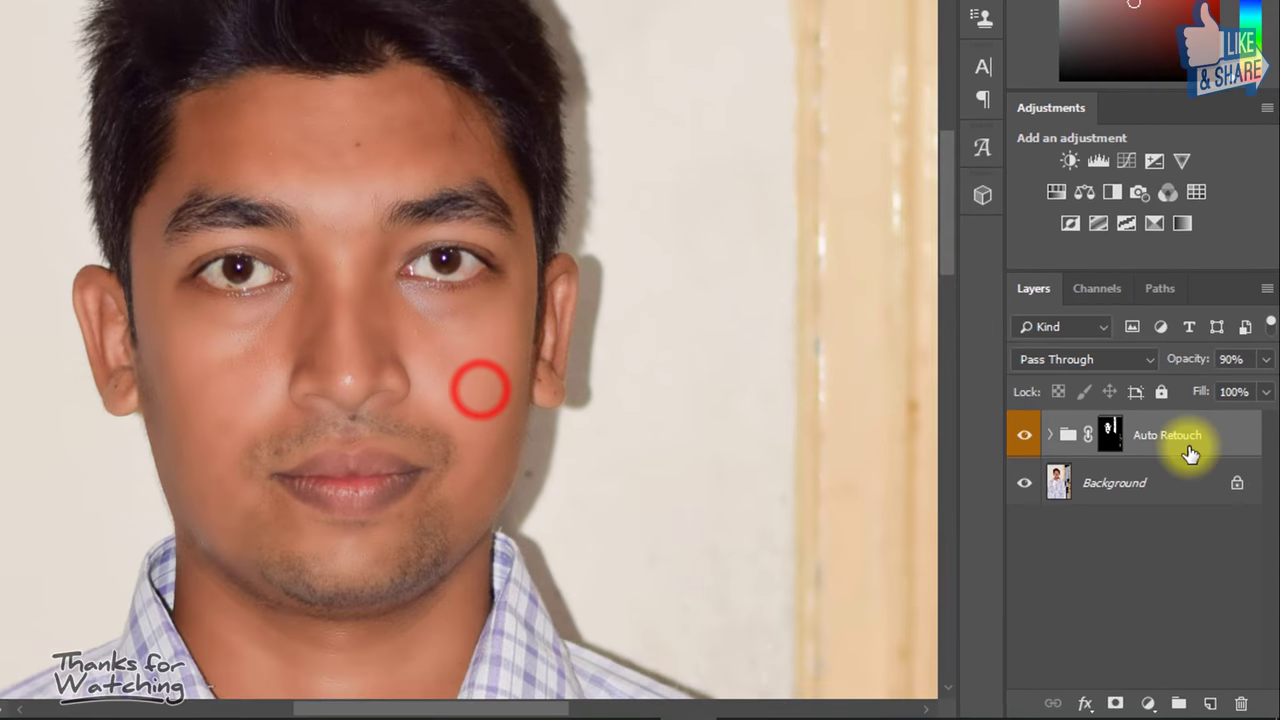
# Stamp all visible layers of the retouched portrait into one new merged layer above the Auto Retouch group.
pyautogui.hotkey('ctrl', 'alt', 'shift', 'e')
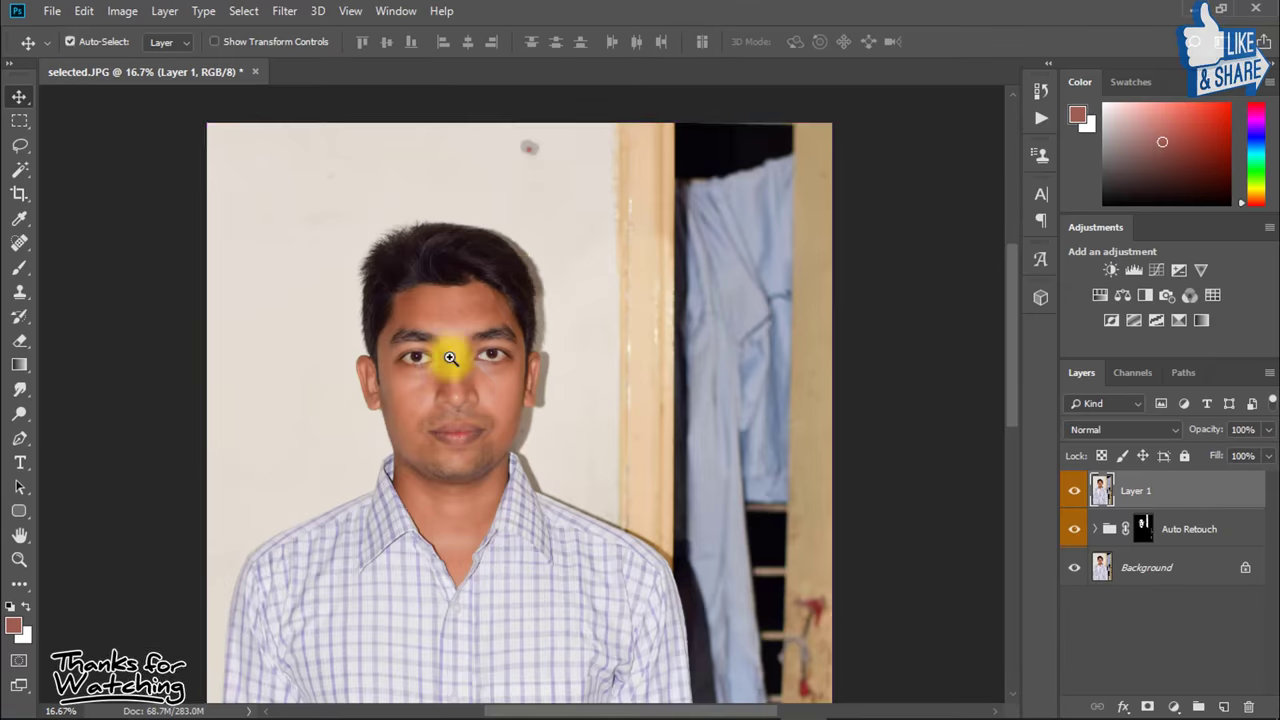
pyautogui.keyDown('ctrl'); pyautogui.click(449, 357); pyautogui.keyUp('ctrl')
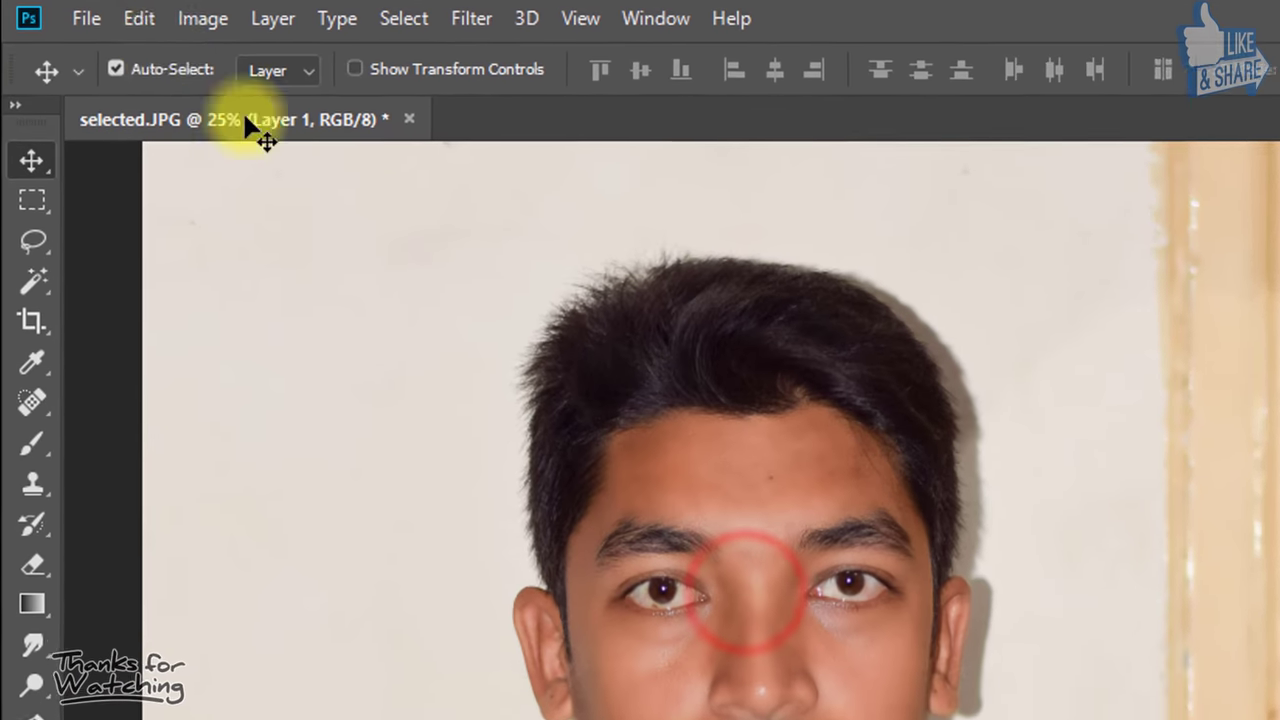
# Create a new document 3.5 cm wide and 4.5 cm high at 300 pixels/inch.
pyautogui.click(86, 17)
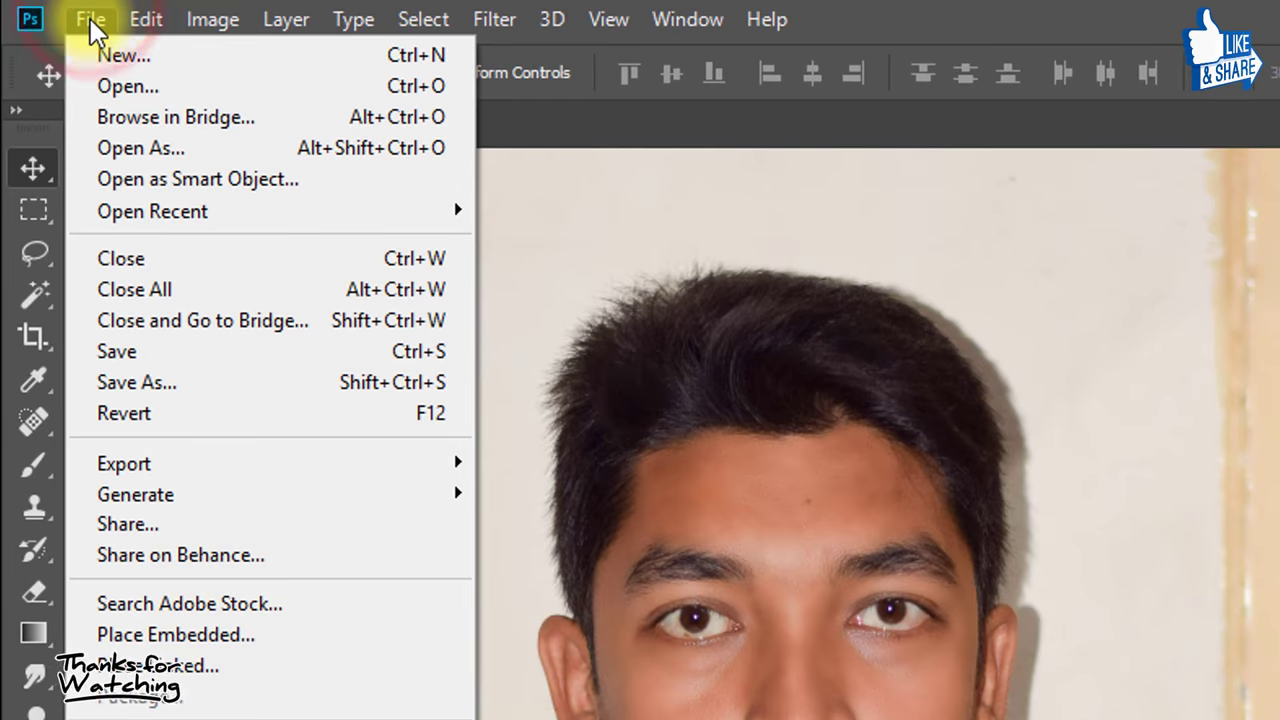
pyautogui.click(116, 56)
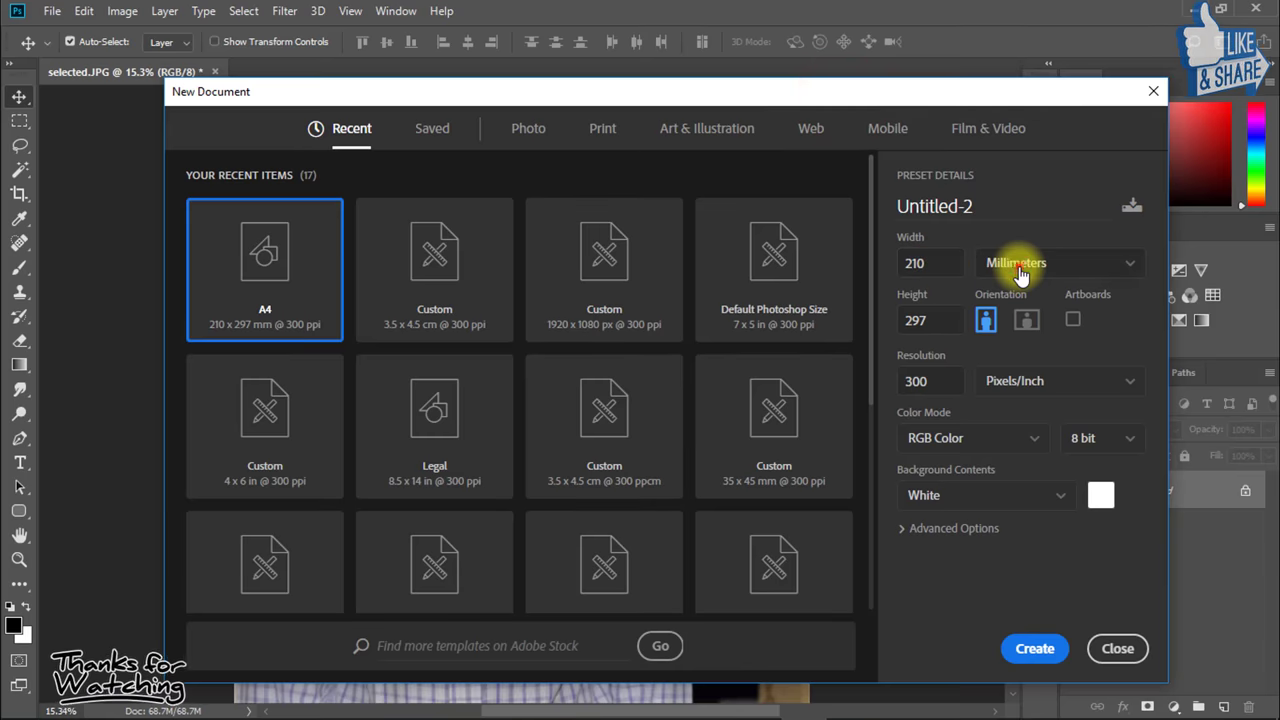
pyautogui.click(1018, 263)
pyautogui.click(1020, 362)
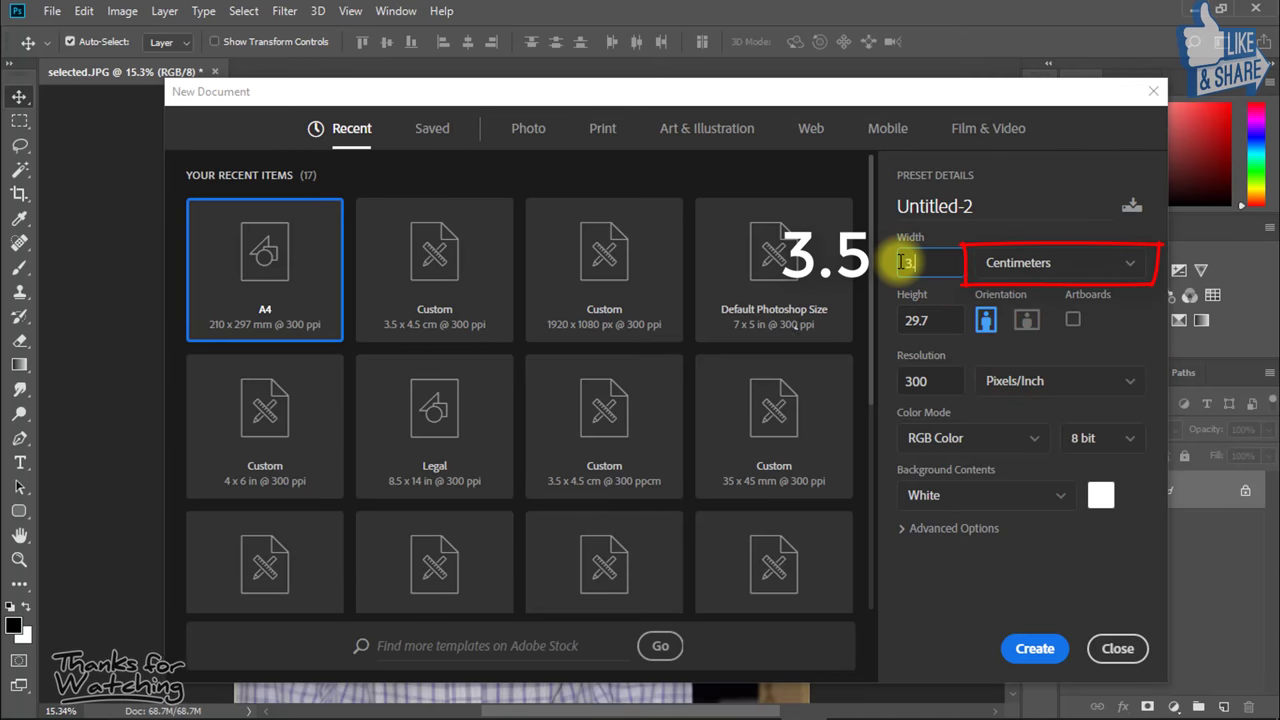
pyautogui.write('3.5')
pyautogui.click(931, 316)
pyautogui.write('4.5')
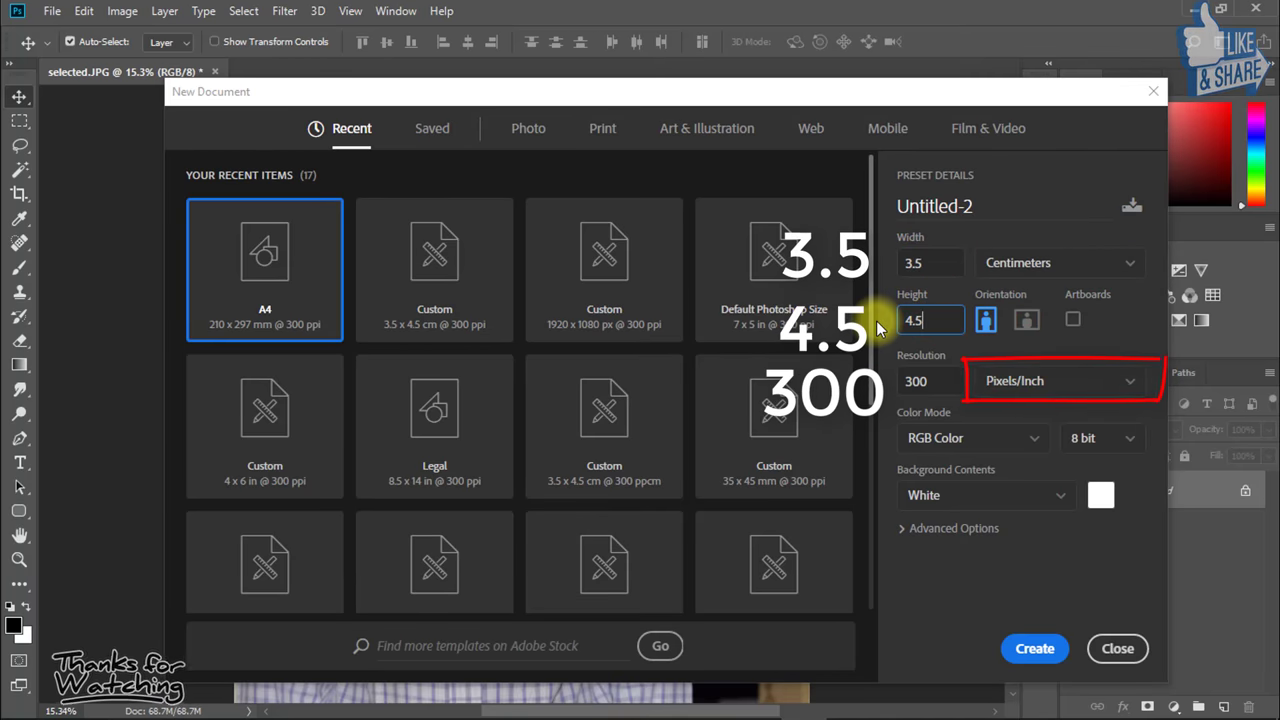
pyautogui.press('Tab')
pyautogui.click(1030, 648)
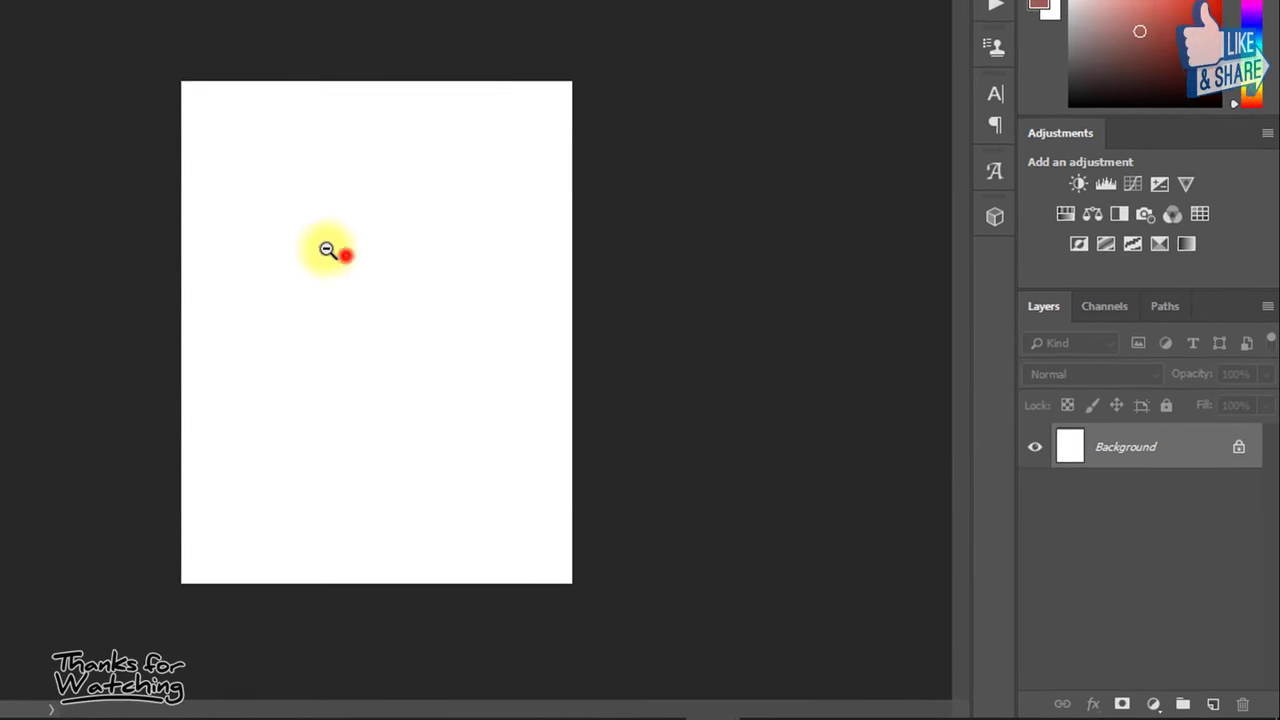
# Select the entire merged layer in selected.JPG and move a copy of it into the new 3.5 x 4.5 cm document.
pyautogui.click(214, 66)
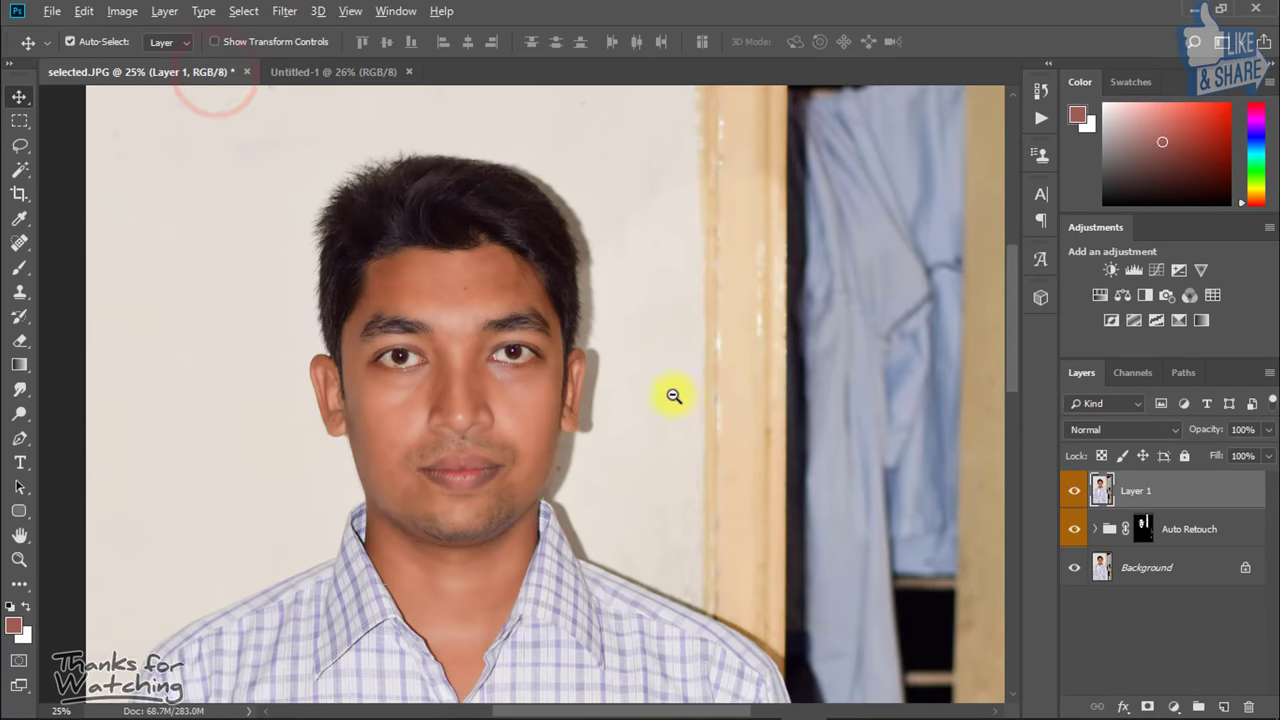
pyautogui.moveTo(669, 394); pyautogui.dragTo(594, 374)
pyautogui.moveTo(637, 460); pyautogui.dragTo(549, 383)
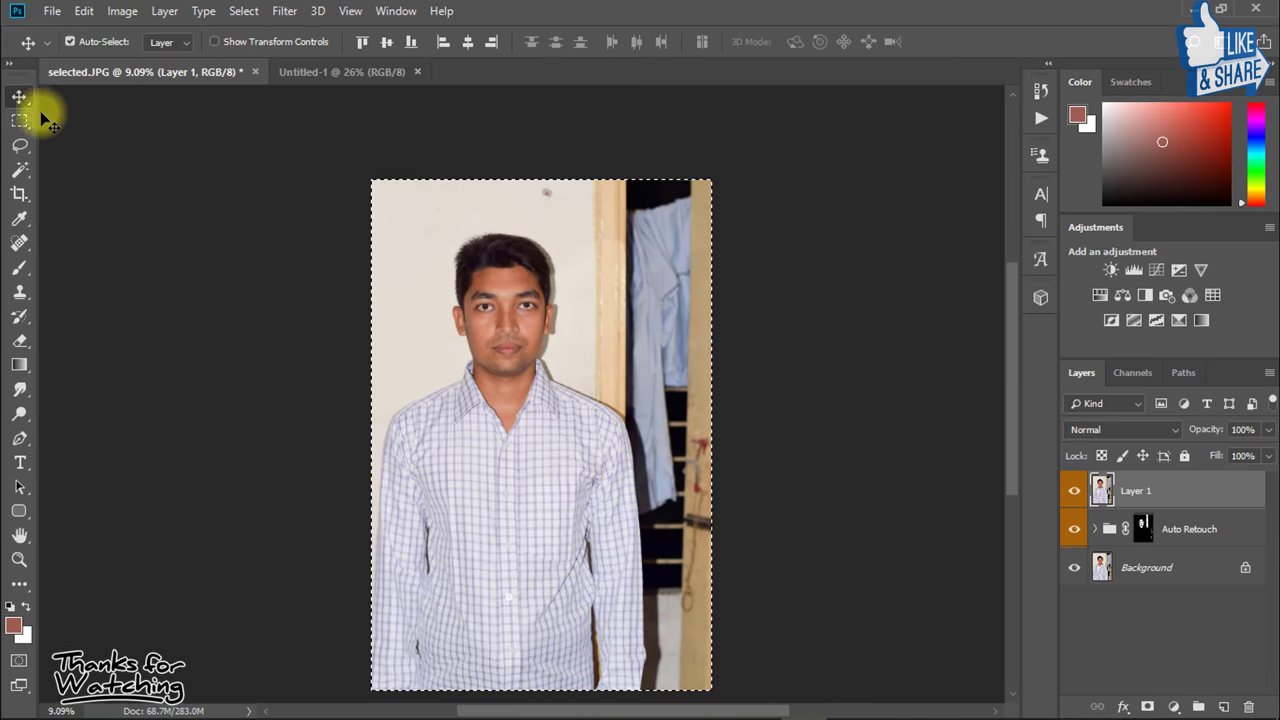
pyautogui.press('v')
pyautogui.moveTo(524, 314); pyautogui.dragTo(466, 404)
# Scale the portrait layer proportionally to about 50% and position the head and shoulders within the passport-size canvas.
pyautogui.hotkey('ctrl', 't')
pyautogui.hotkey('ctrl', 't')
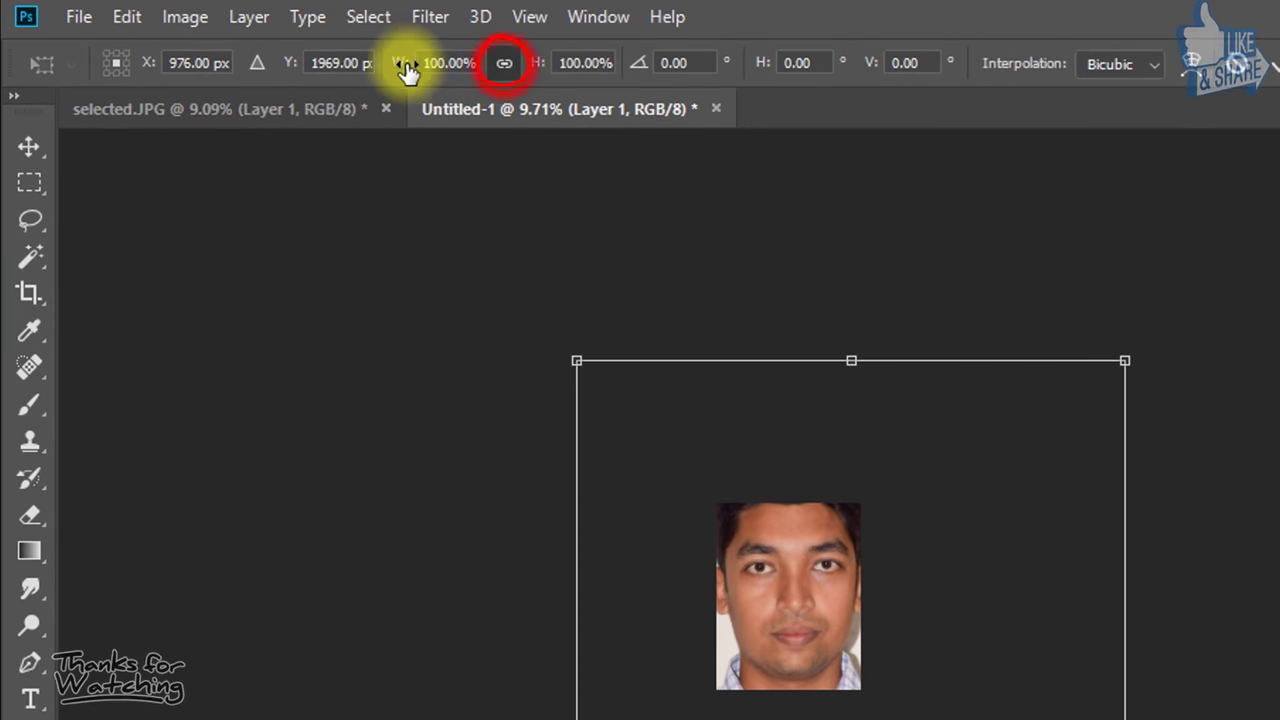
pyautogui.moveTo(408, 68); pyautogui.dragTo(361, 65)
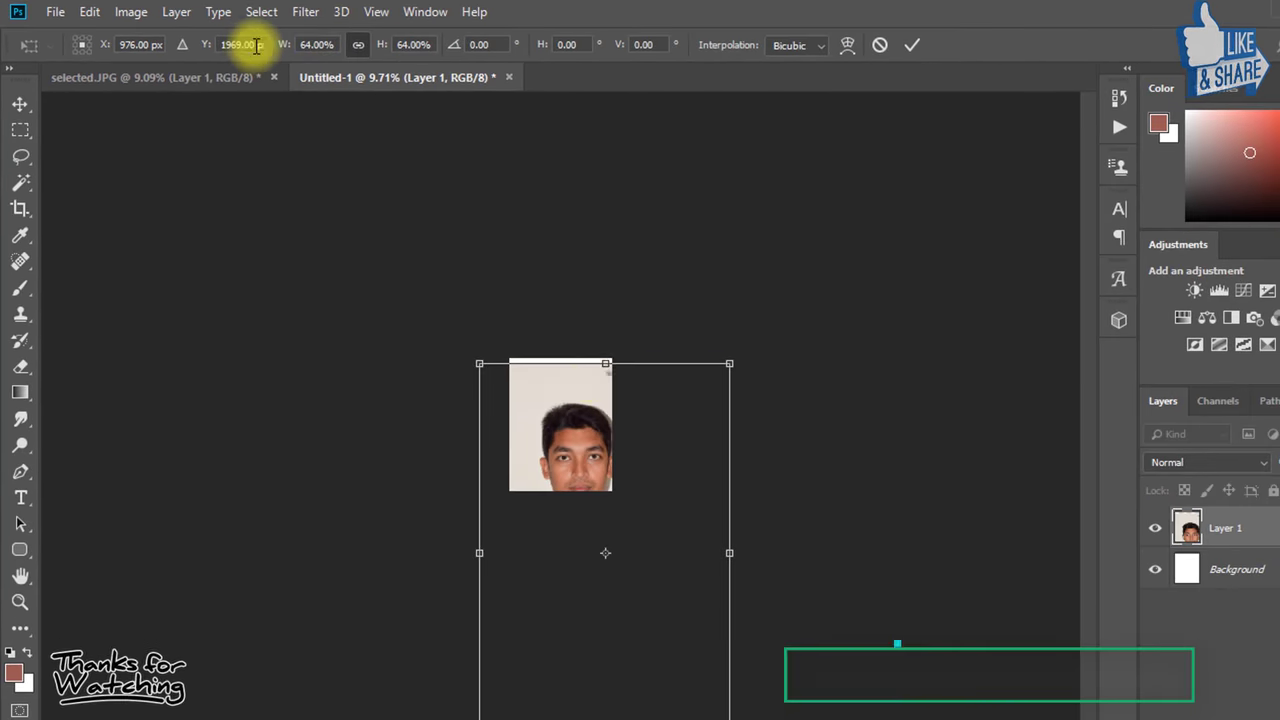
pyautogui.moveTo(637, 488); pyautogui.dragTo(618, 441)
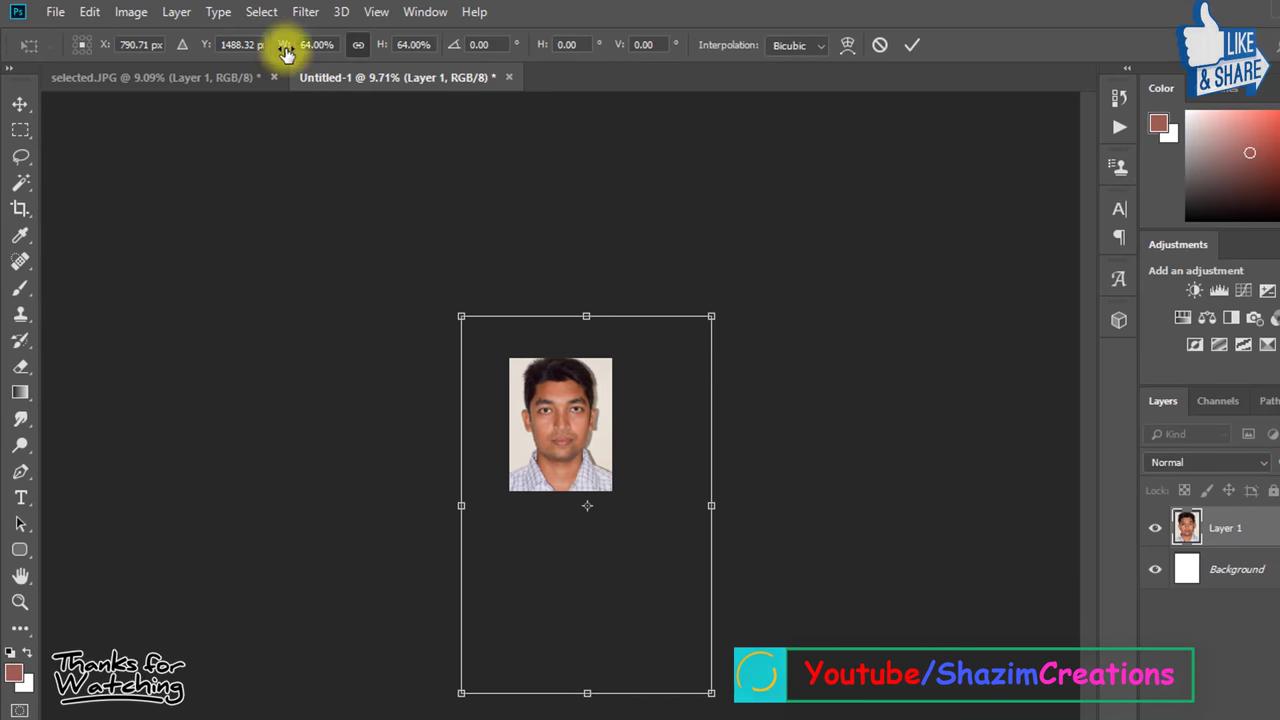
pyautogui.moveTo(275, 50); pyautogui.dragTo(273, 51)
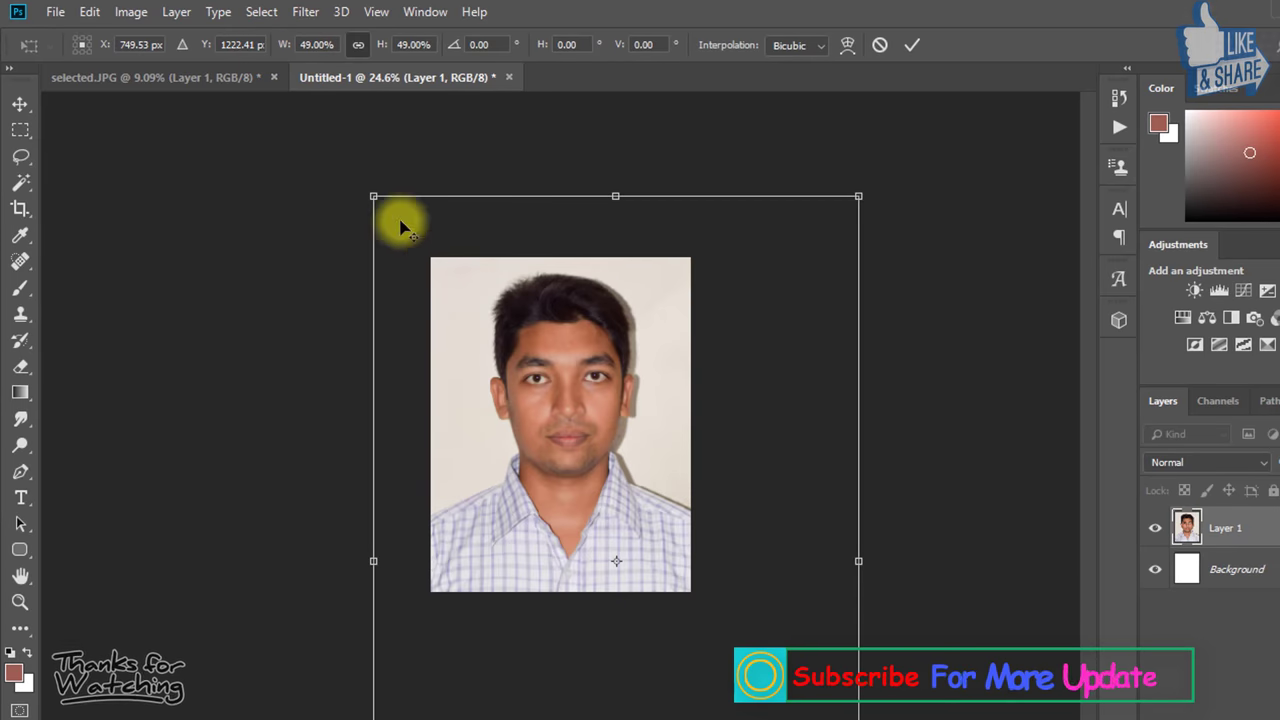
pyautogui.moveTo(370, 197); pyautogui.dragTo(364, 190)
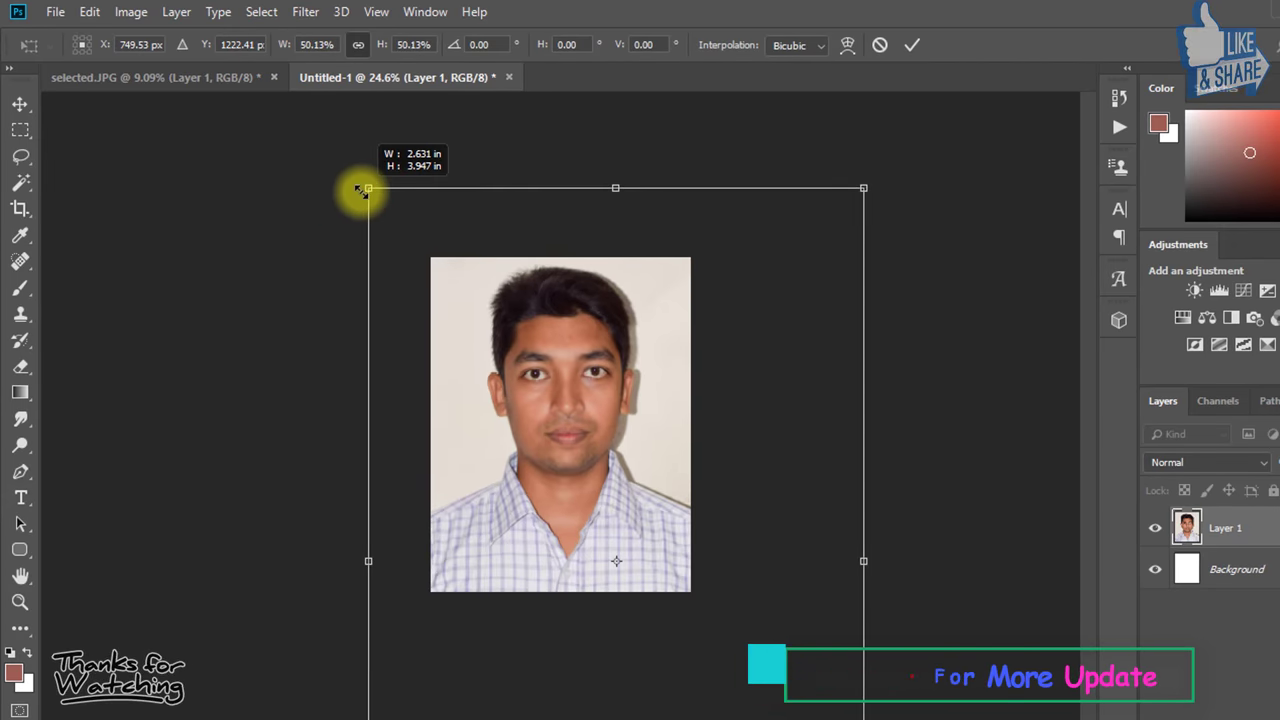
pyautogui.press('Return')
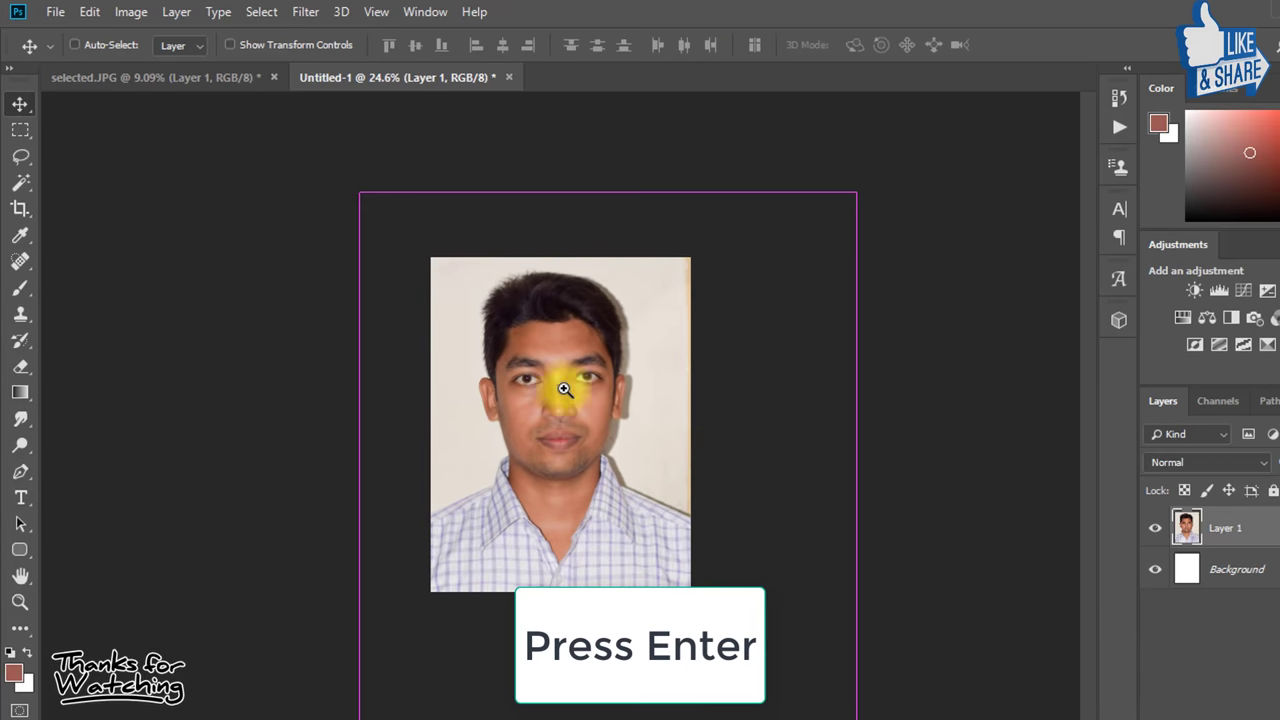
# Start a Pen tool path from the canvas edge along the shirt's left shoulder to the base of the collar.
pyautogui.moveTo(556, 386); pyautogui.dragTo(596, 398)
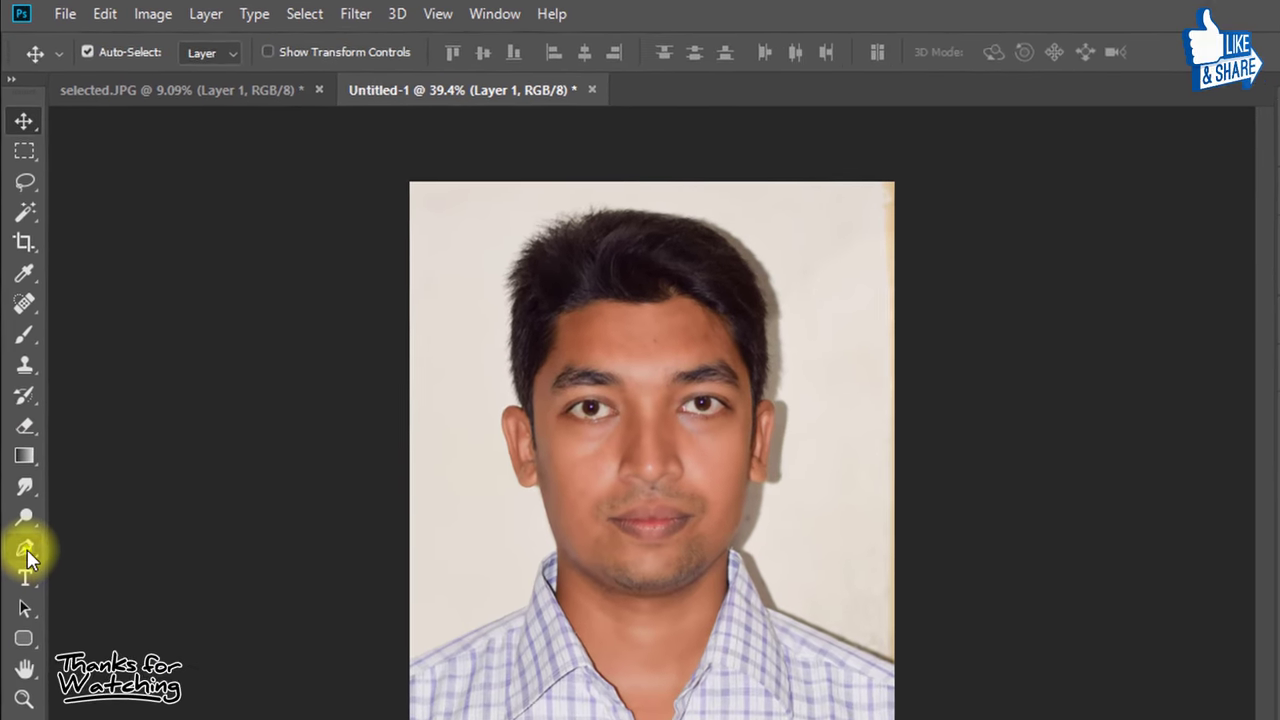
pyautogui.click(20, 456)
pyautogui.click(93, 456)
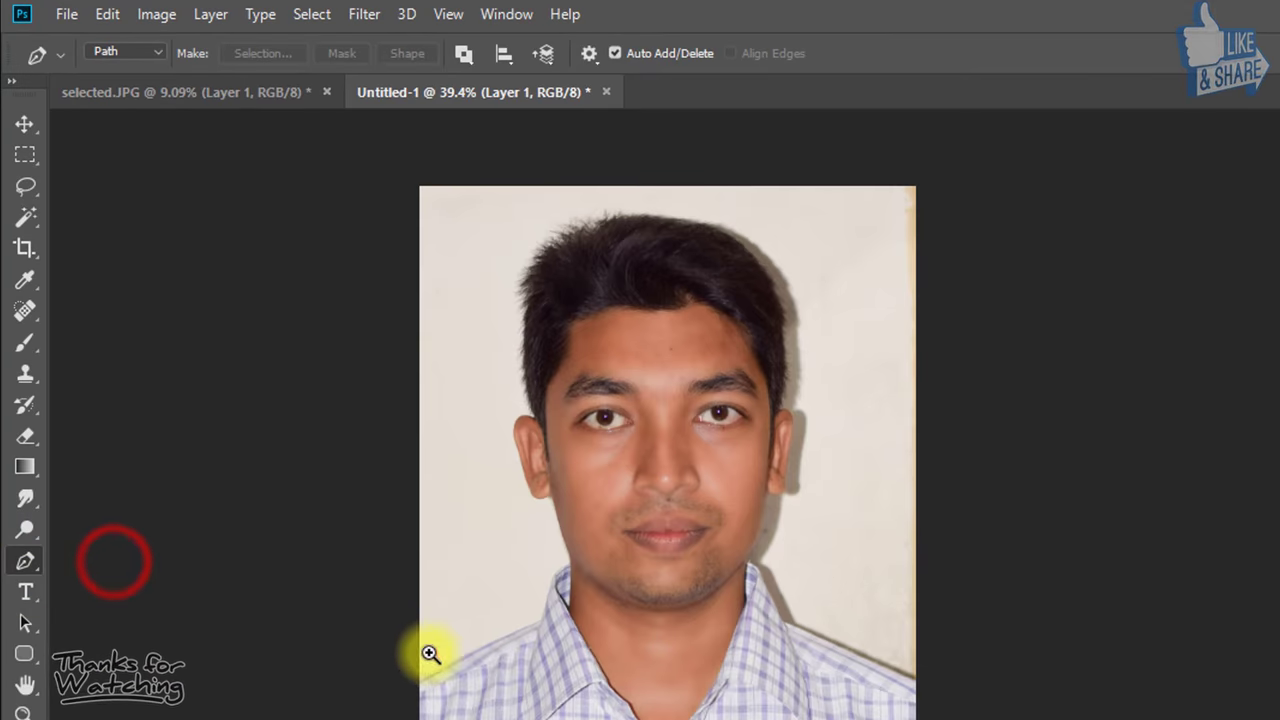
pyautogui.moveTo(428, 654); pyautogui.dragTo(535, 656)
pyautogui.moveTo(327, 683); pyautogui.dragTo(710, 573)
pyautogui.moveTo(542, 586); pyautogui.dragTo(575, 587)
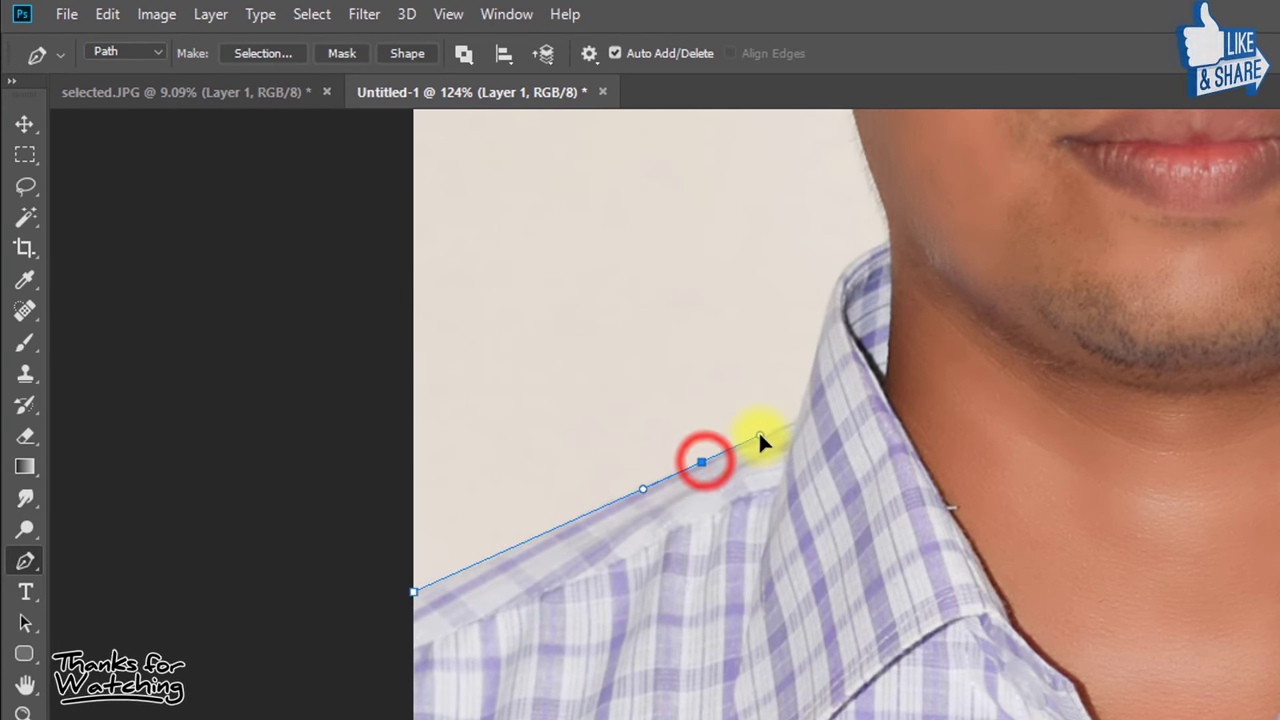
pyautogui.click(761, 437)
pyautogui.moveTo(843, 341); pyautogui.dragTo(685, 503)
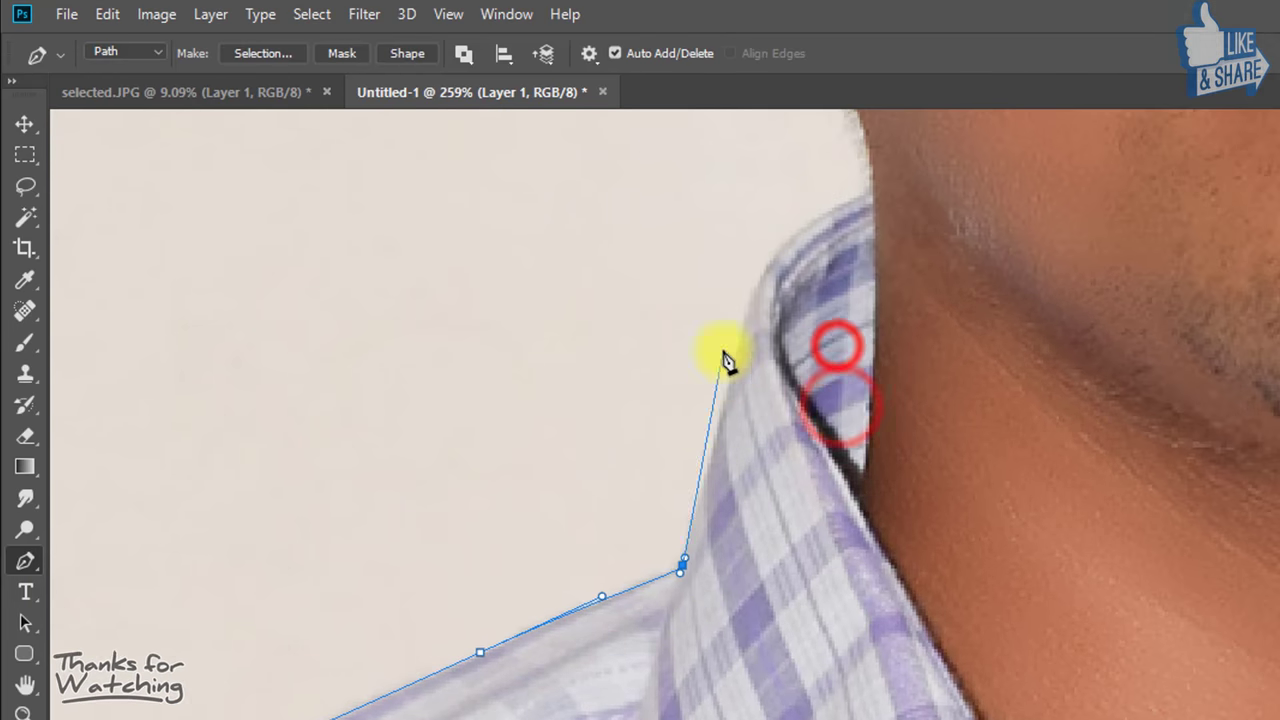
# Continue the pen path around the outer edge of the collar and up along the jaw.
pyautogui.moveTo(766, 268); pyautogui.dragTo(785, 237)
pyautogui.moveTo(817, 217); pyautogui.dragTo(688, 386)
pyautogui.moveTo(711, 378); pyautogui.dragTo(751, 378)
pyautogui.click(763, 348)
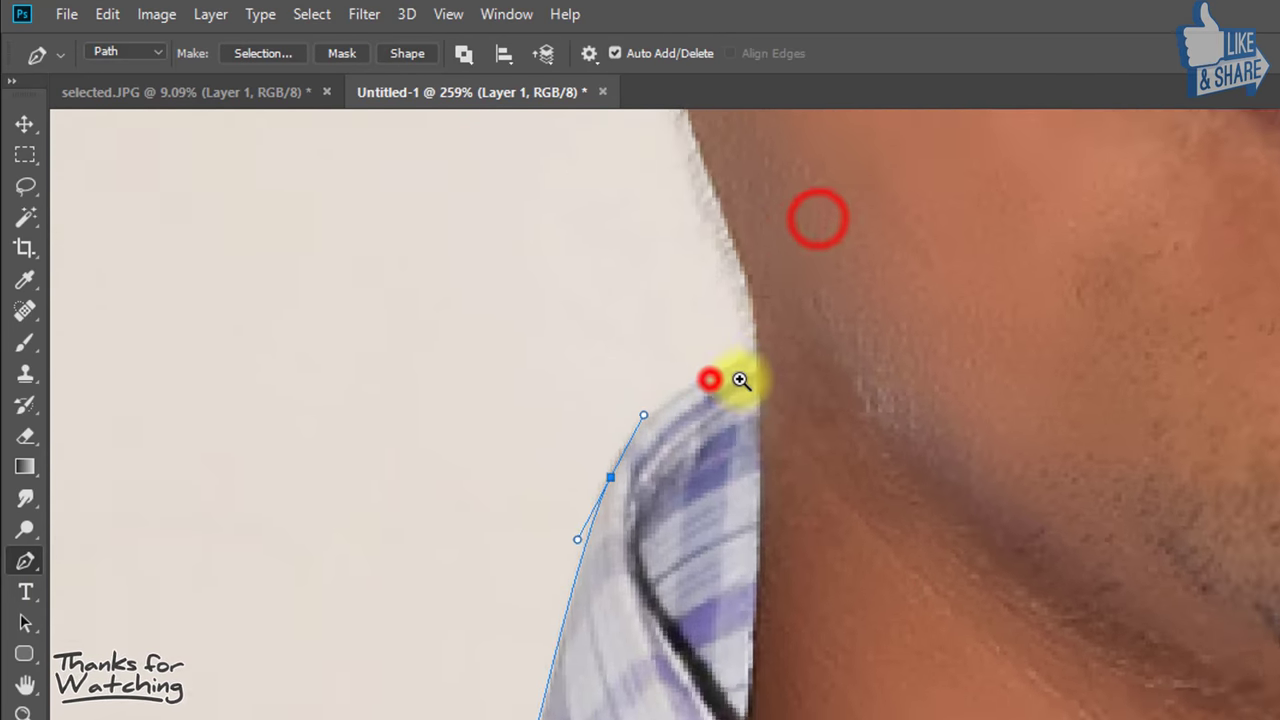
pyautogui.moveTo(601, 235); pyautogui.dragTo(596, 449)
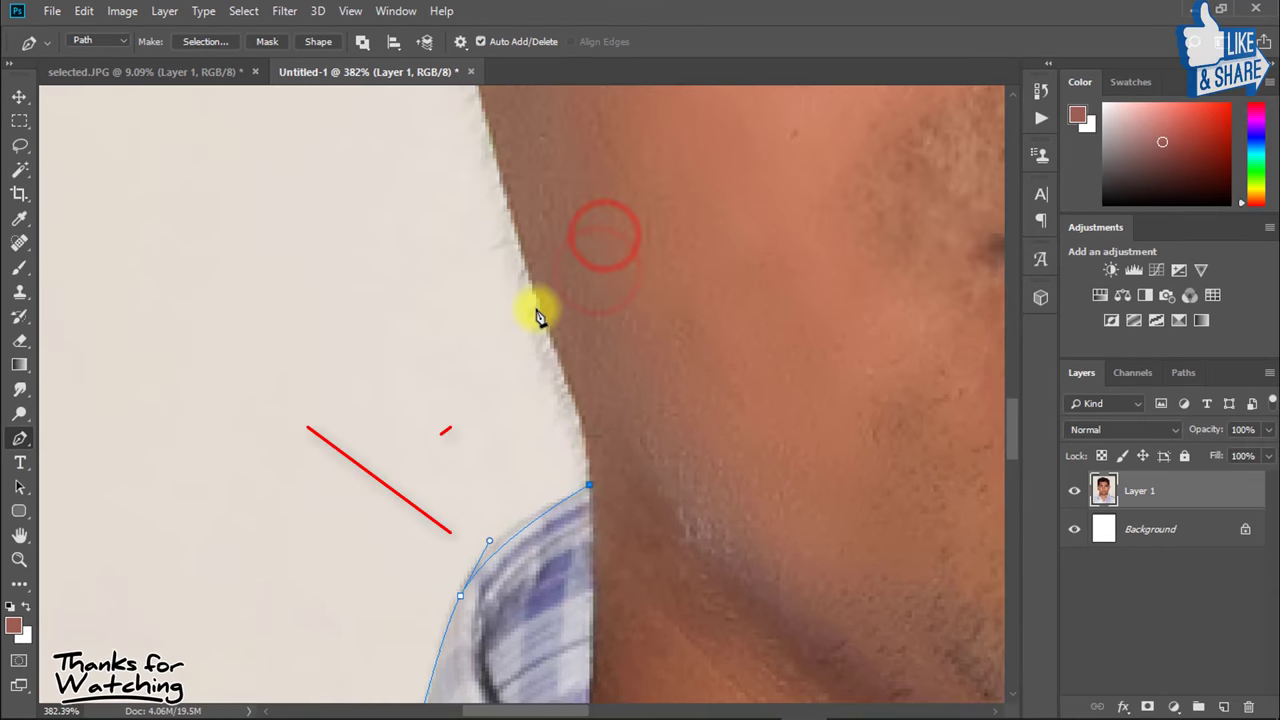
pyautogui.moveTo(560, 350); pyautogui.dragTo(534, 297)
# Open Select and Mask for the portrait layer and quick-select the hair.
pyautogui.keyDown('ctrl'); pyautogui.moveTo(534, 371); pyautogui.dragTo(429, 367); pyautogui.keyUp('ctrl')
pyautogui.keyDown('ctrl'); pyautogui.moveTo(780, 436); pyautogui.dragTo(577, 412); pyautogui.keyUp('ctrl')
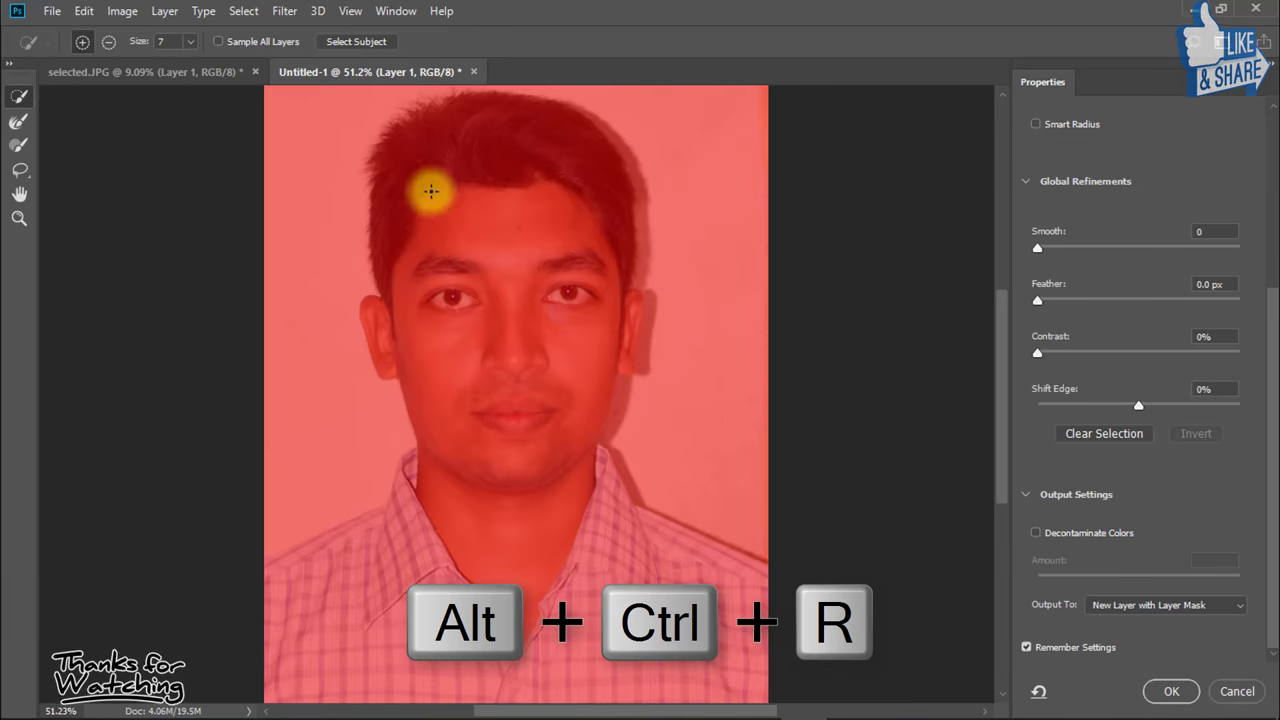
pyautogui.keyDown('ctrl'); pyautogui.moveTo(408, 180); pyautogui.dragTo(540, 168); pyautogui.keyUp('ctrl')
pyautogui.moveTo(539, 167); pyautogui.dragTo(503, 322)
pyautogui.keyDown('ctrl'); pyautogui.moveTo(497, 269); pyautogui.dragTo(452, 253); pyautogui.keyUp('ctrl')
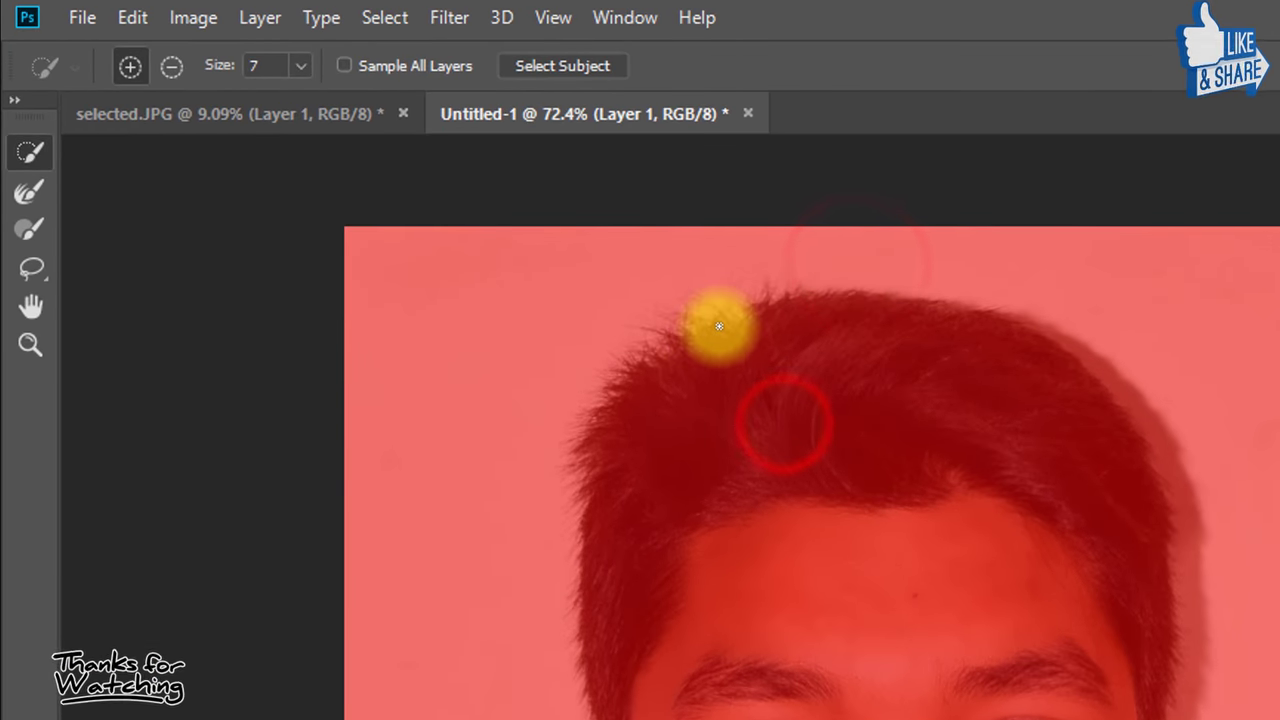
pyautogui.moveTo(719, 325)
pyautogui.mouseDown()
pyautogui.moveTo(720, 388)
pyautogui.moveTo(841, 327)
pyautogui.moveTo(989, 360)
pyautogui.mouseUp()
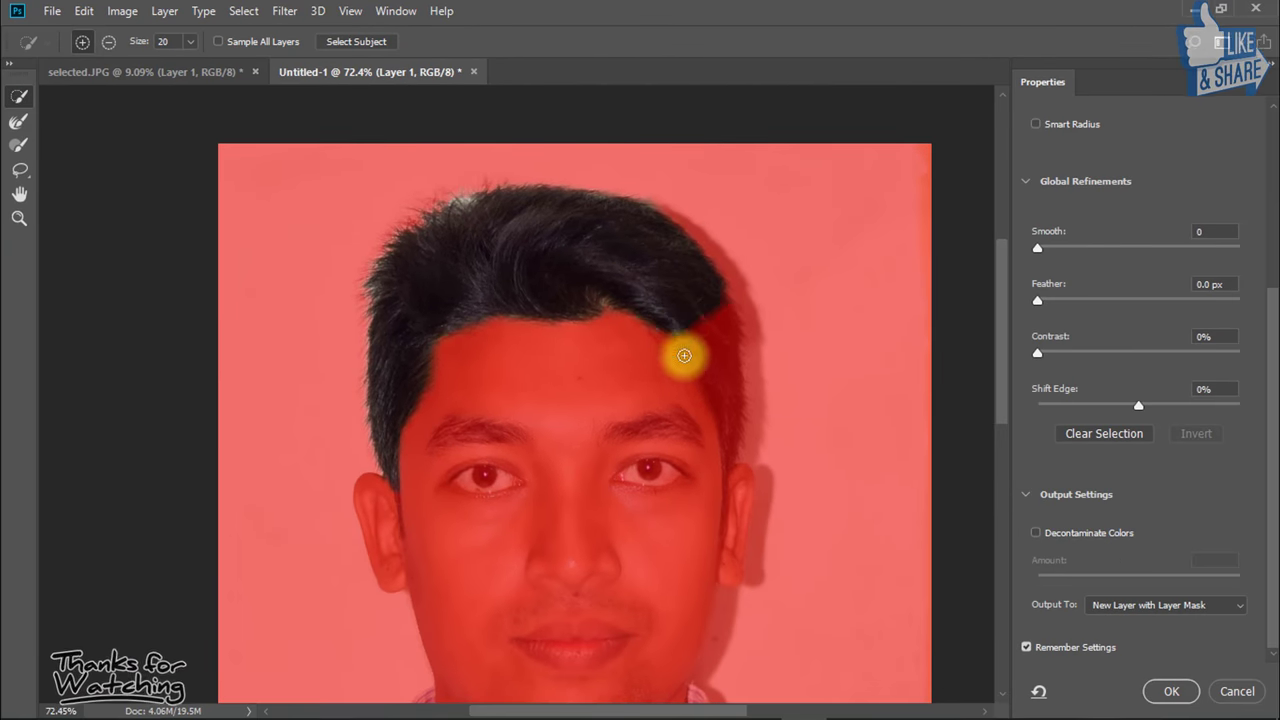
# Extend the quick selection over the face, ears, neck and shirt with a size 20 brush.
pyautogui.moveTo(880, 456); pyautogui.dragTo(877, 604)
pyautogui.moveTo(458, 512); pyautogui.dragTo(409, 543)
pyautogui.moveTo(463, 583); pyautogui.dragTo(447, 358)
pyautogui.moveTo(648, 469)
pyautogui.mouseDown()
pyautogui.moveTo(686, 554)
pyautogui.moveTo(814, 600)
pyautogui.moveTo(686, 609)
pyautogui.moveTo(613, 588)
pyautogui.mouseUp()
pyautogui.scroll(-4, 613, 588)
pyautogui.moveTo(366, 361); pyautogui.dragTo(237, 428)
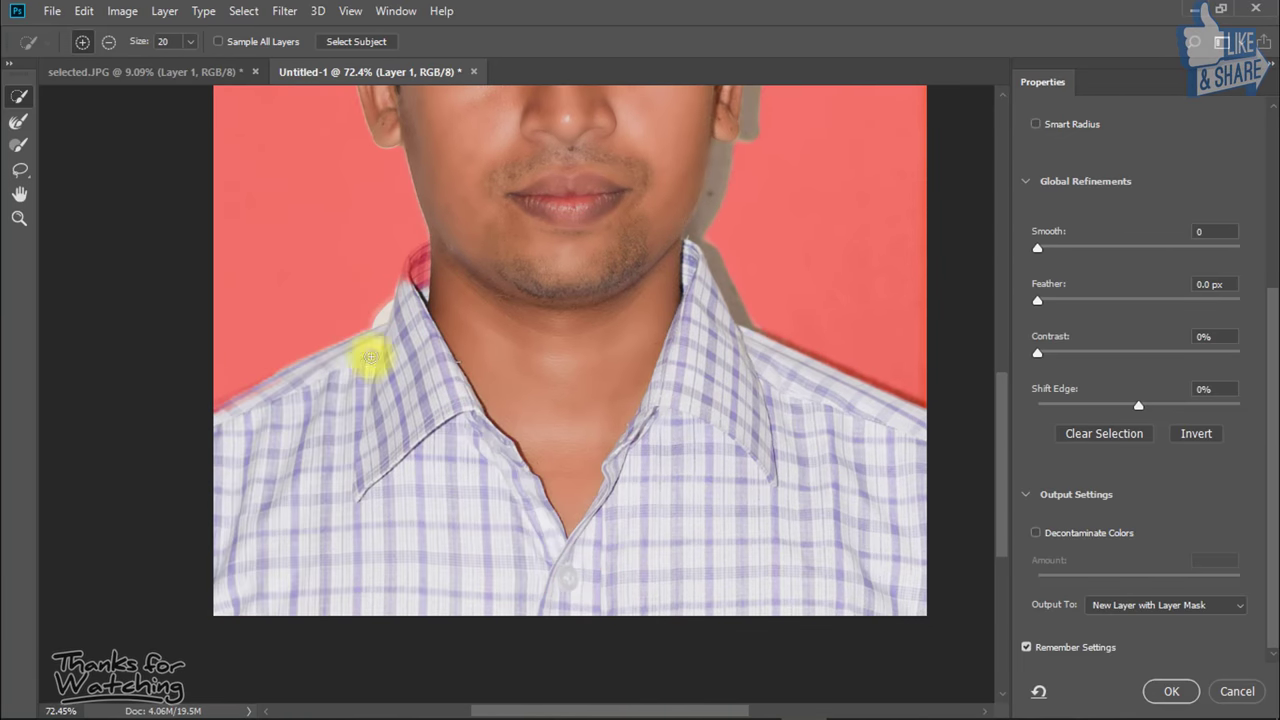
# Subtract the wall shadow along the right side of the hair from the selection with a small brush.
pyautogui.moveTo(654, 167); pyautogui.dragTo(720, 190)
pyautogui.moveTo(720, 155); pyautogui.dragTo(509, 557)
pyautogui.moveTo(540, 390); pyautogui.dragTo(430, 640)
pyautogui.moveTo(617, 255); pyautogui.dragTo(560, 520)
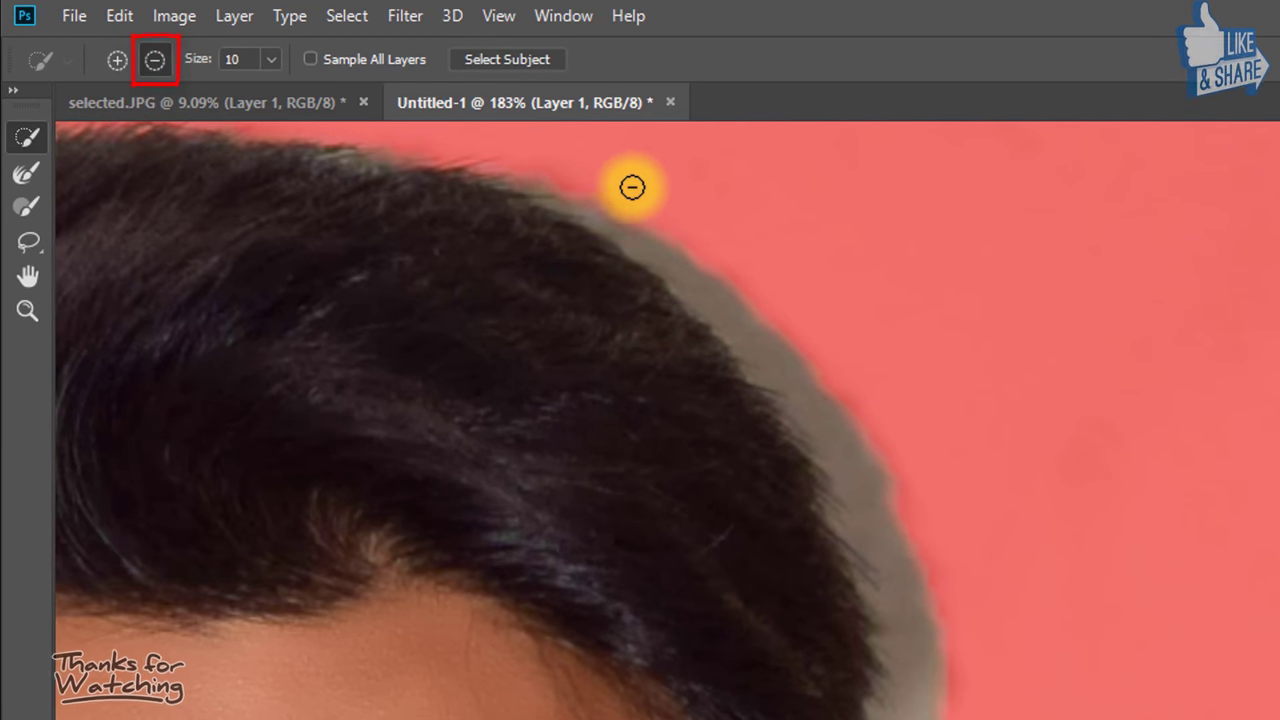
pyautogui.moveTo(540, 184)
pyautogui.mouseDown()
pyautogui.moveTo(657, 251)
pyautogui.moveTo(891, 469)
pyautogui.moveTo(906, 616)
pyautogui.mouseUp()
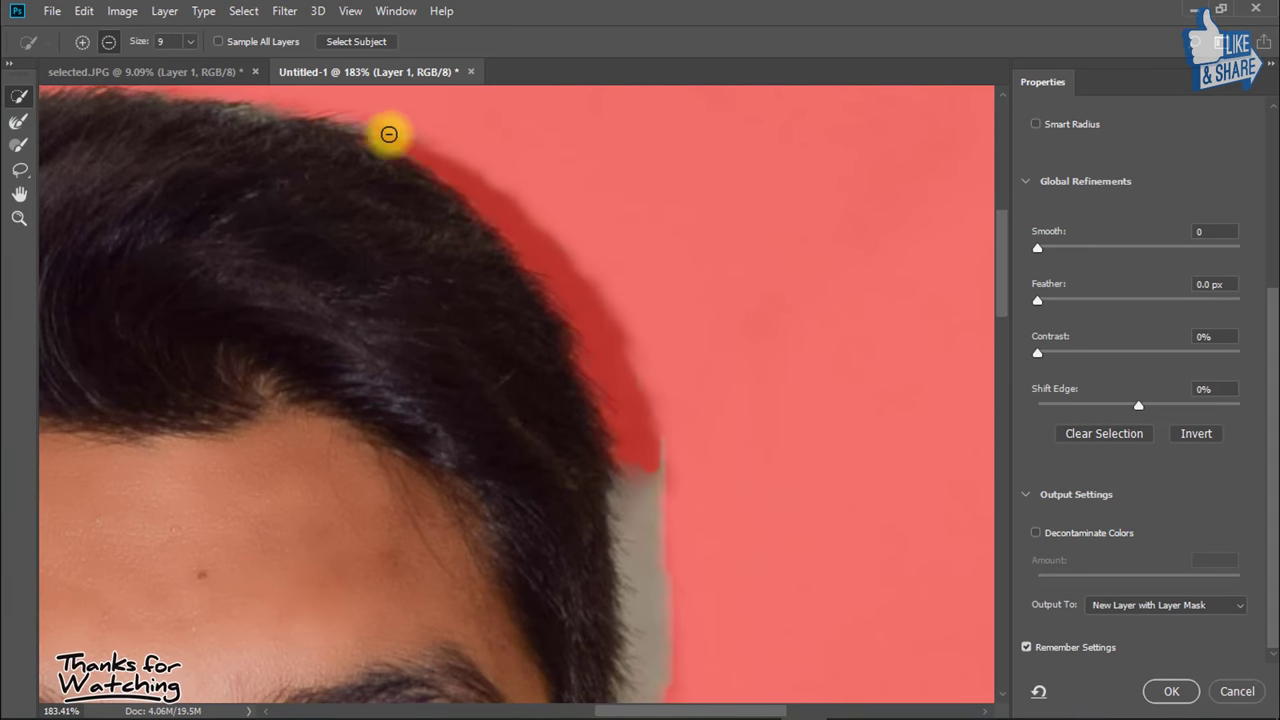
# Subtract the remaining wall shadow beside the right ear, jaw and collar from the selection using brush size 9.
pyautogui.moveTo(572, 405); pyautogui.dragTo(568, 264)
pyautogui.moveTo(643, 317); pyautogui.dragTo(632, 520)
pyautogui.moveTo(610, 632)
pyautogui.mouseDown()
pyautogui.moveTo(610, 334)
pyautogui.moveTo(638, 570)
pyautogui.moveTo(653, 327)
pyautogui.mouseUp()
pyautogui.moveTo(649, 374)
pyautogui.mouseDown()
pyautogui.moveTo(589, 402)
pyautogui.moveTo(556, 444)
pyautogui.moveTo(529, 625)
pyautogui.mouseUp()
pyautogui.moveTo(547, 632); pyautogui.dragTo(634, 370)
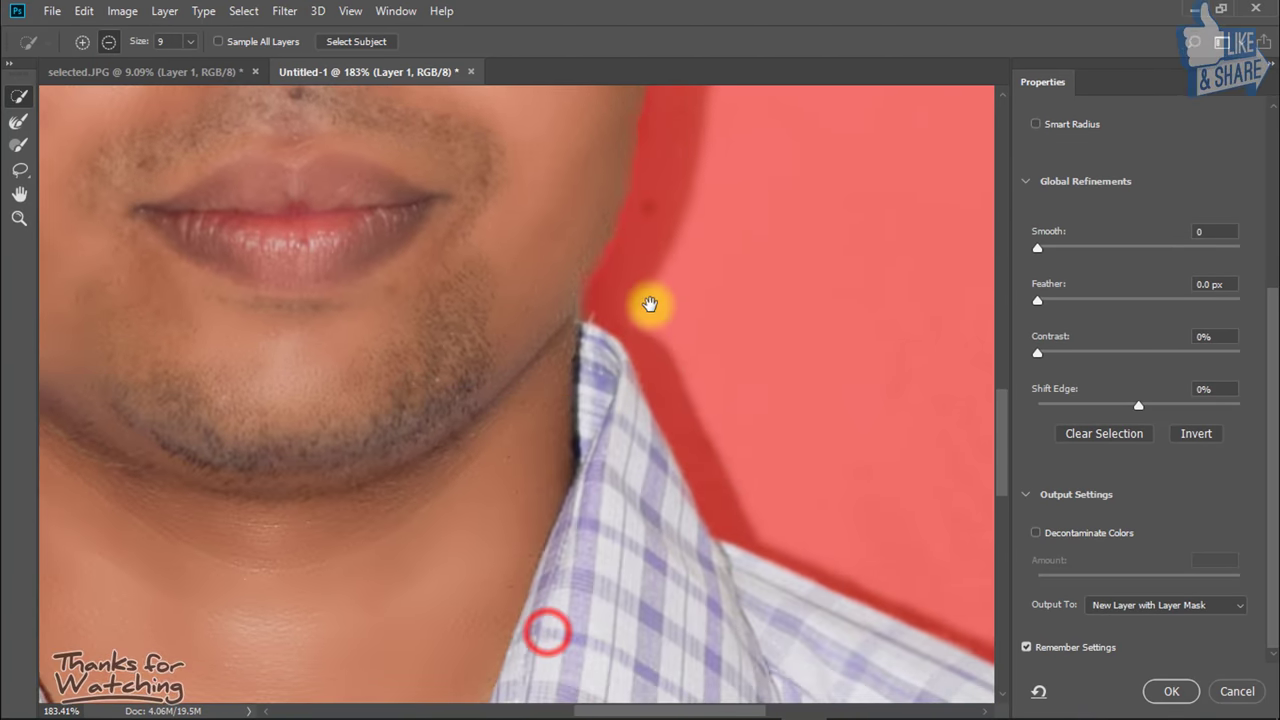
# Add the right ear back into the selection, down to its lobe.
pyautogui.scroll(5, 629, 223)
pyautogui.click(84, 44)
pyautogui.moveTo(648, 308); pyautogui.dragTo(560, 421)
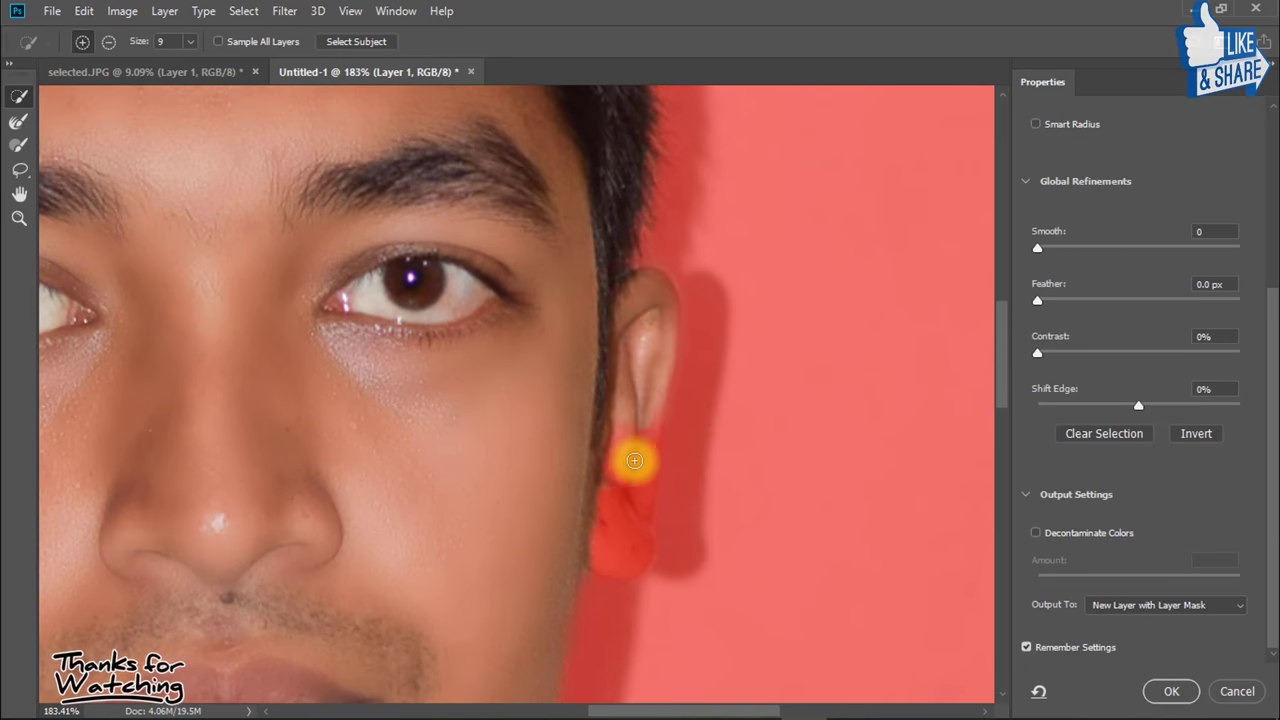
pyautogui.moveTo(606, 624); pyautogui.dragTo(686, 316)
# Refine the left edge of the cut-out along the collar, jaw and ear with the Refine Edge brush at size 9.
pyautogui.scroll(-5, 686, 316)
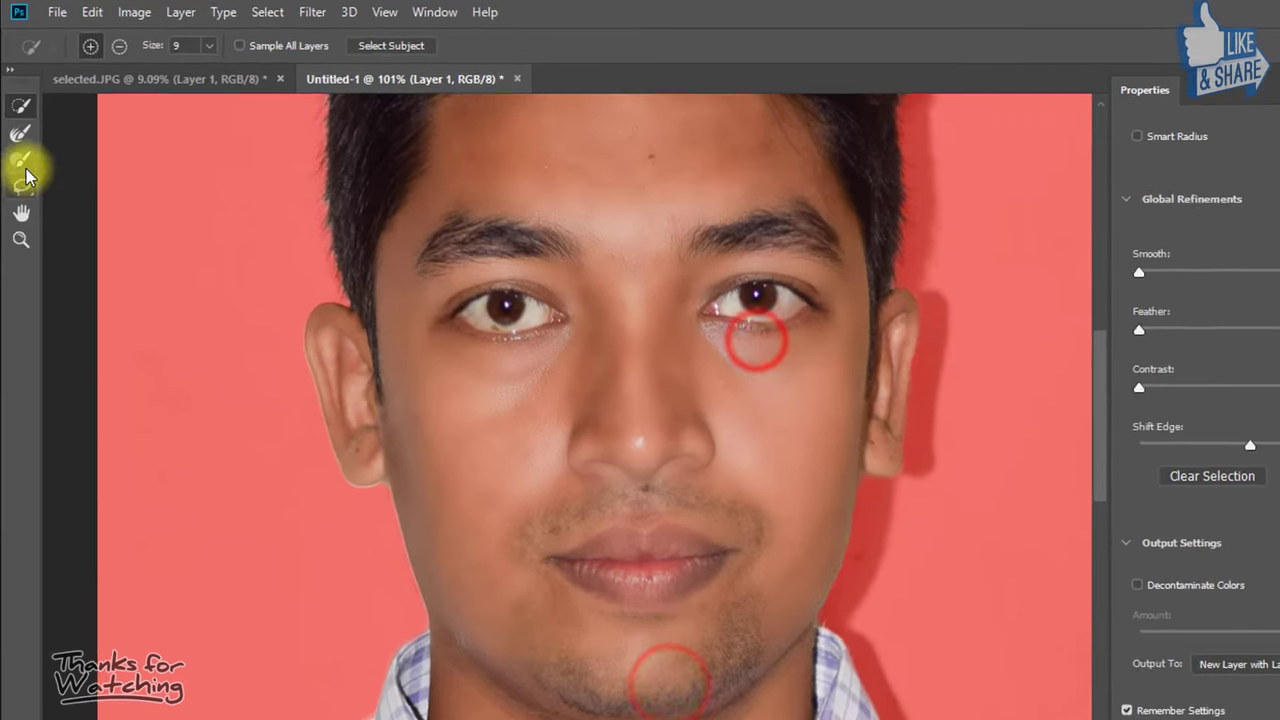
pyautogui.click(19, 123)
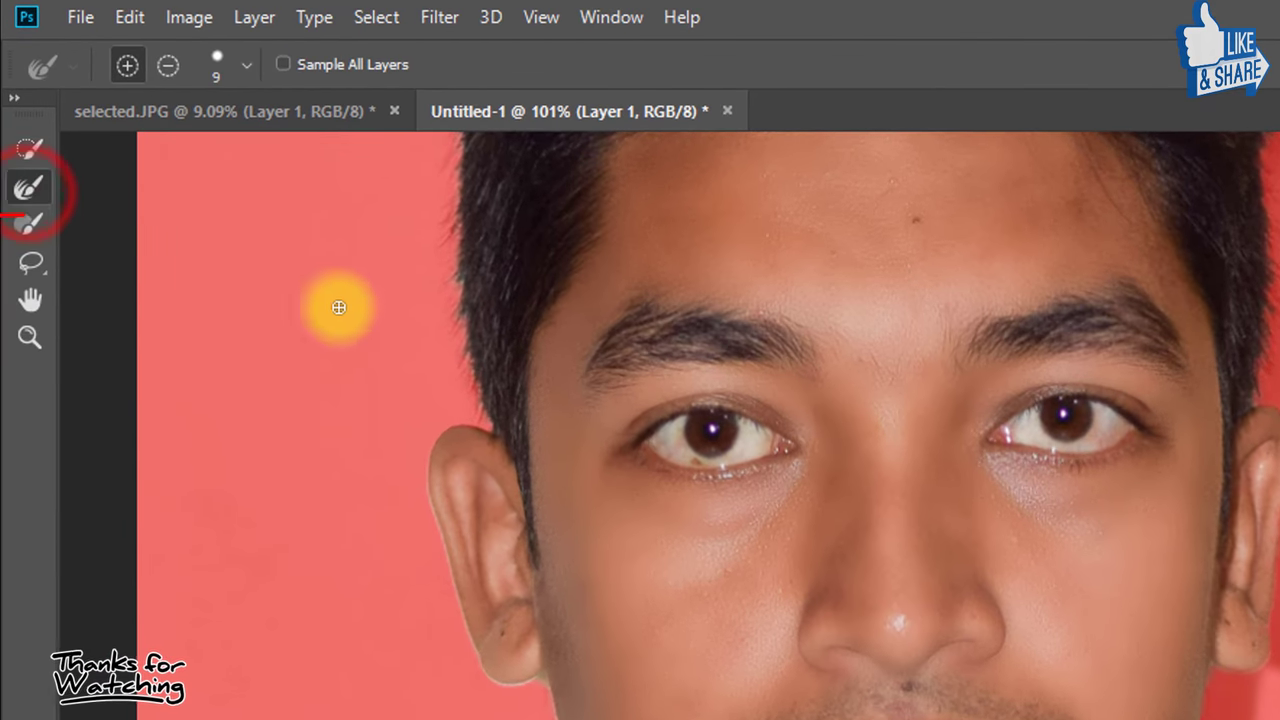
pyautogui.moveTo(828, 430); pyautogui.dragTo(857, 636)
pyautogui.moveTo(468, 706); pyautogui.dragTo(579, 716)
pyautogui.moveTo(452, 517)
pyautogui.mouseDown()
pyautogui.moveTo(409, 257)
pyautogui.moveTo(425, 345)
pyautogui.moveTo(423, 330)
pyautogui.mouseUp()
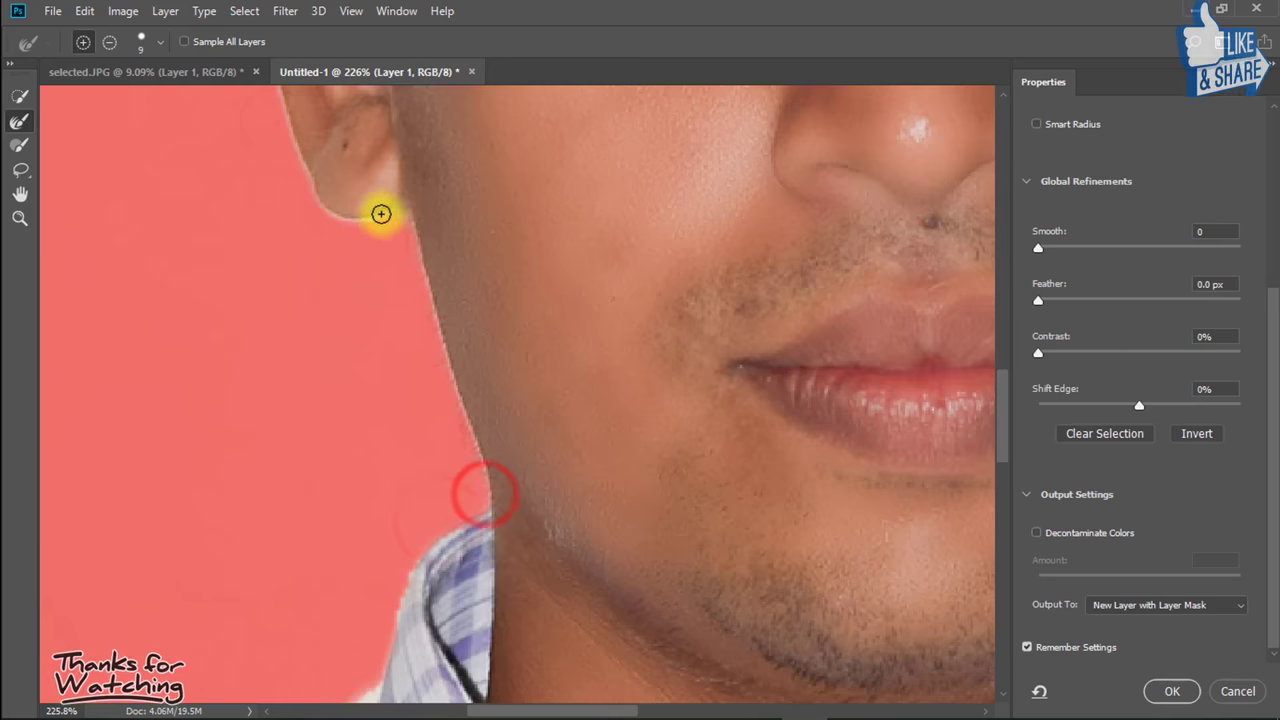
pyautogui.moveTo(359, 217); pyautogui.dragTo(304, 157)
pyautogui.moveTo(306, 154); pyautogui.dragTo(357, 314)
pyautogui.moveTo(374, 429); pyautogui.dragTo(302, 150)
# Enlarge the Refine Edge brush to 20 and brush over the loose hair strands along the upper-left and top hairline.
pyautogui.scroll(8, 302, 160)
pyautogui.press(']')
pyautogui.press(']')
pyautogui.moveTo(451, 256); pyautogui.dragTo(345, 420)
pyautogui.moveTo(231, 357); pyautogui.dragTo(298, 312)
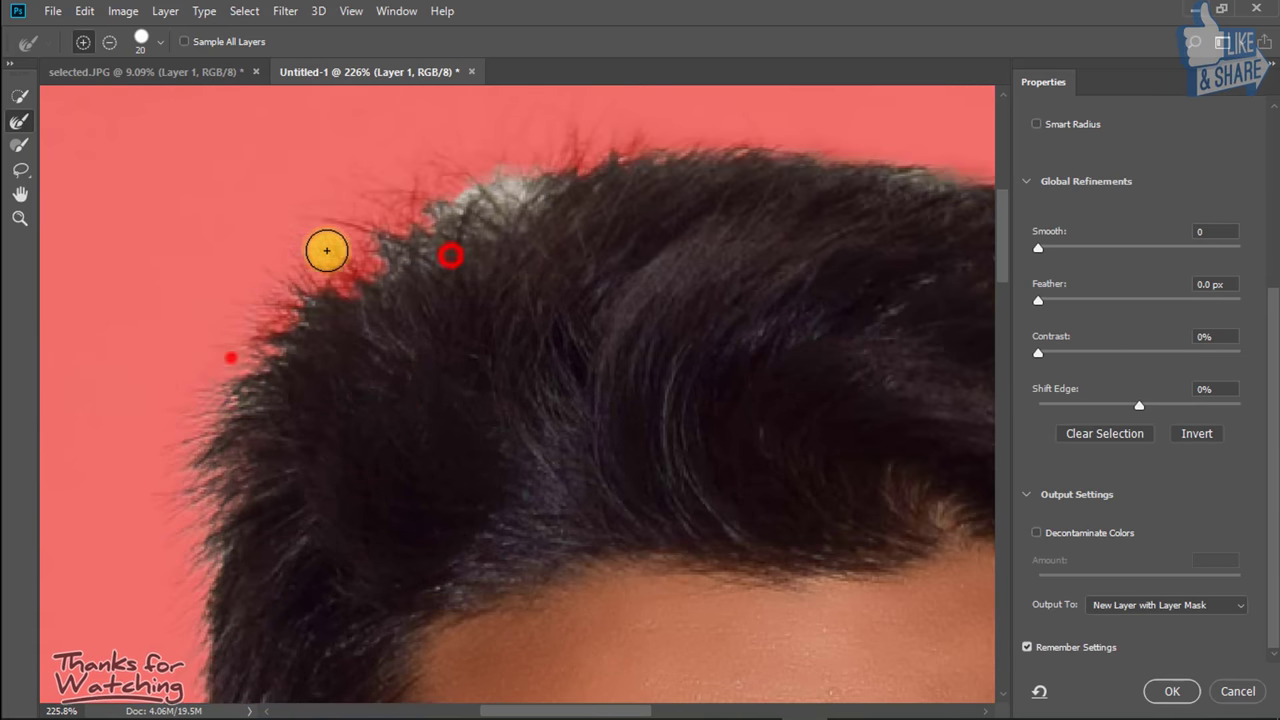
pyautogui.moveTo(599, 131); pyautogui.dragTo(306, 243)
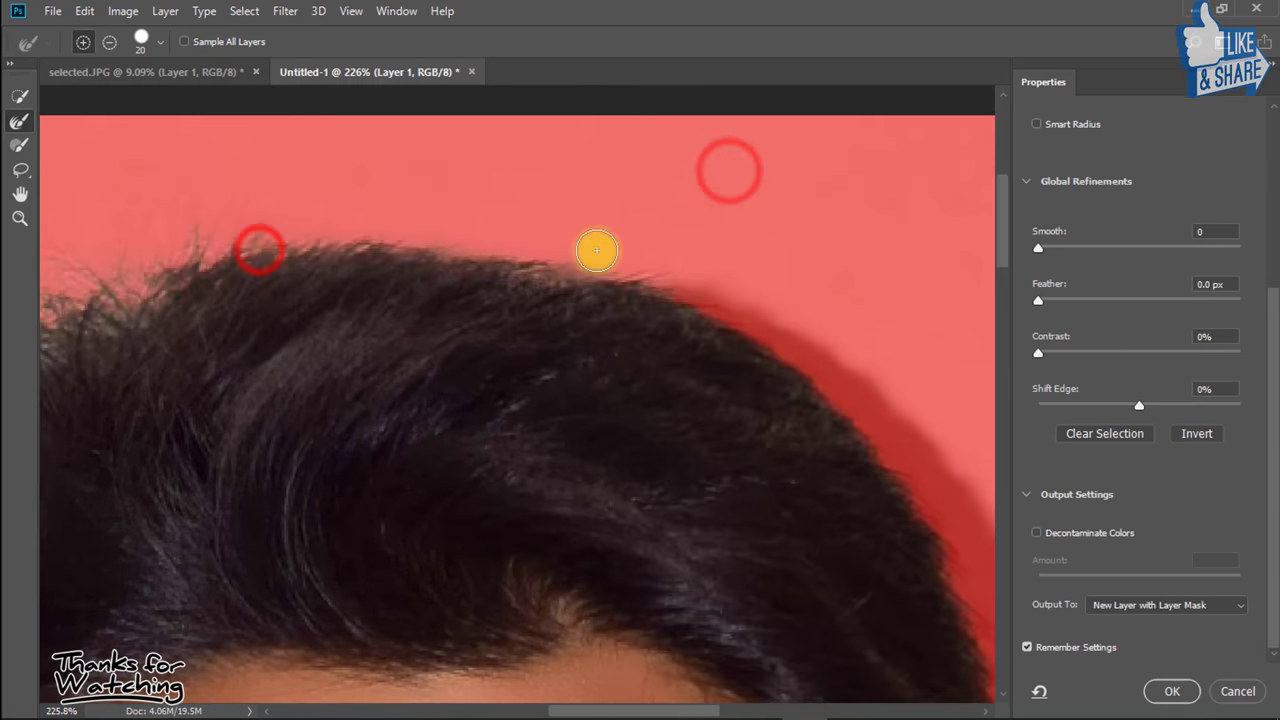
# Refine the hair edge down the right side of the head to the top of the ear.
pyautogui.moveTo(653, 286); pyautogui.dragTo(920, 518)
pyautogui.moveTo(920, 518); pyautogui.dragTo(813, 373)
pyautogui.moveTo(813, 373)
pyautogui.mouseDown()
pyautogui.moveTo(855, 534)
pyautogui.moveTo(758, 237)
pyautogui.mouseUp()
pyautogui.moveTo(758, 237)
pyautogui.mouseDown()
pyautogui.moveTo(792, 435)
pyautogui.moveTo(792, 566)
pyautogui.mouseUp()
pyautogui.moveTo(792, 566); pyautogui.dragTo(772, 357)
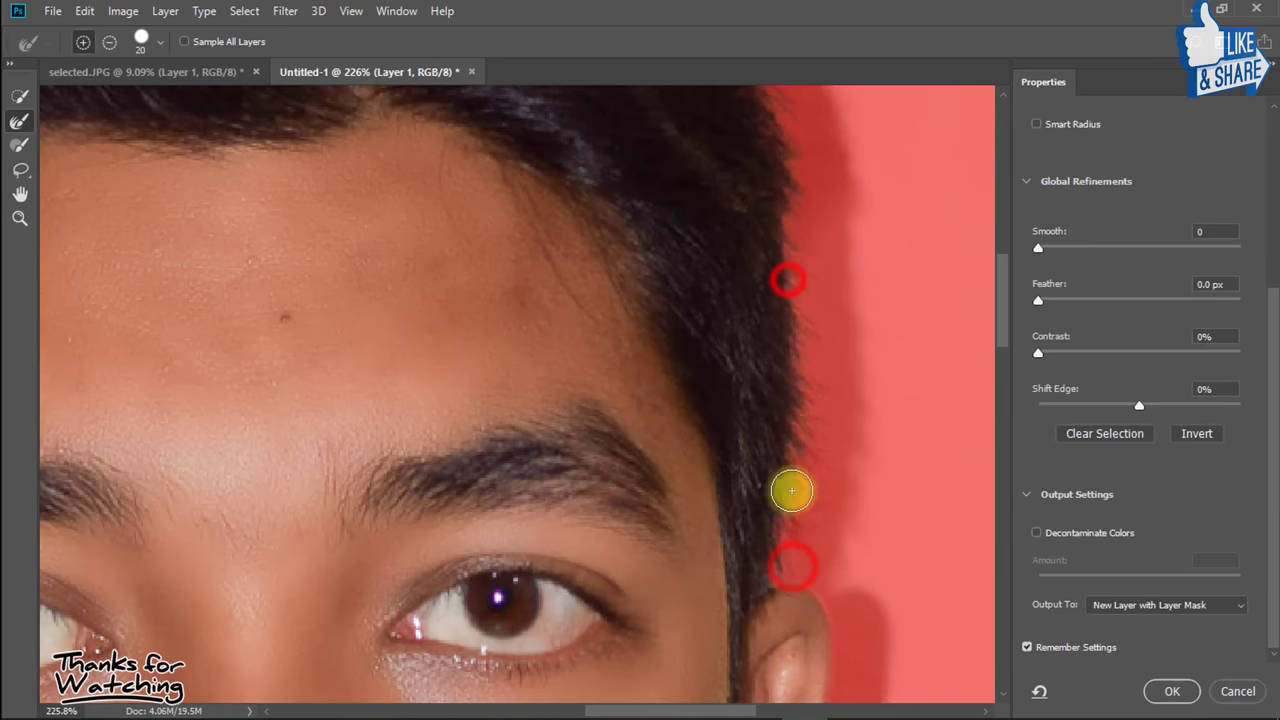
# Refine the edge above the right ear, then reduce the Refine Edge brush to 8 and refine the right jaw edge down to the collar.
pyautogui.moveTo(793, 438); pyautogui.dragTo(773, 536)
pyautogui.scroll(1, 773, 536)
pyautogui.moveTo(820, 640); pyautogui.dragTo(762, 261)
pyautogui.press('[')
pyautogui.press('[')
pyautogui.press('[')
pyautogui.press('[')
pyautogui.moveTo(710, 640); pyautogui.dragTo(761, 191)
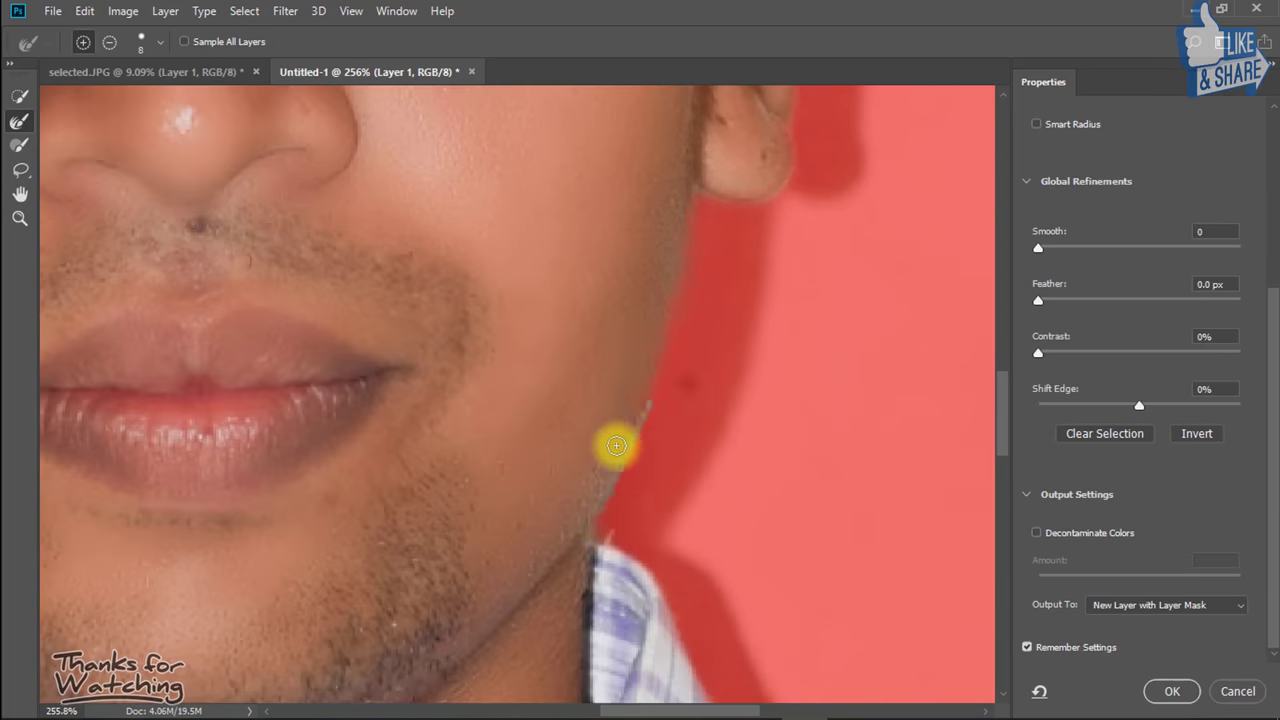
pyautogui.moveTo(601, 533); pyautogui.dragTo(683, 574)
pyautogui.scroll(-6, 690, 560)
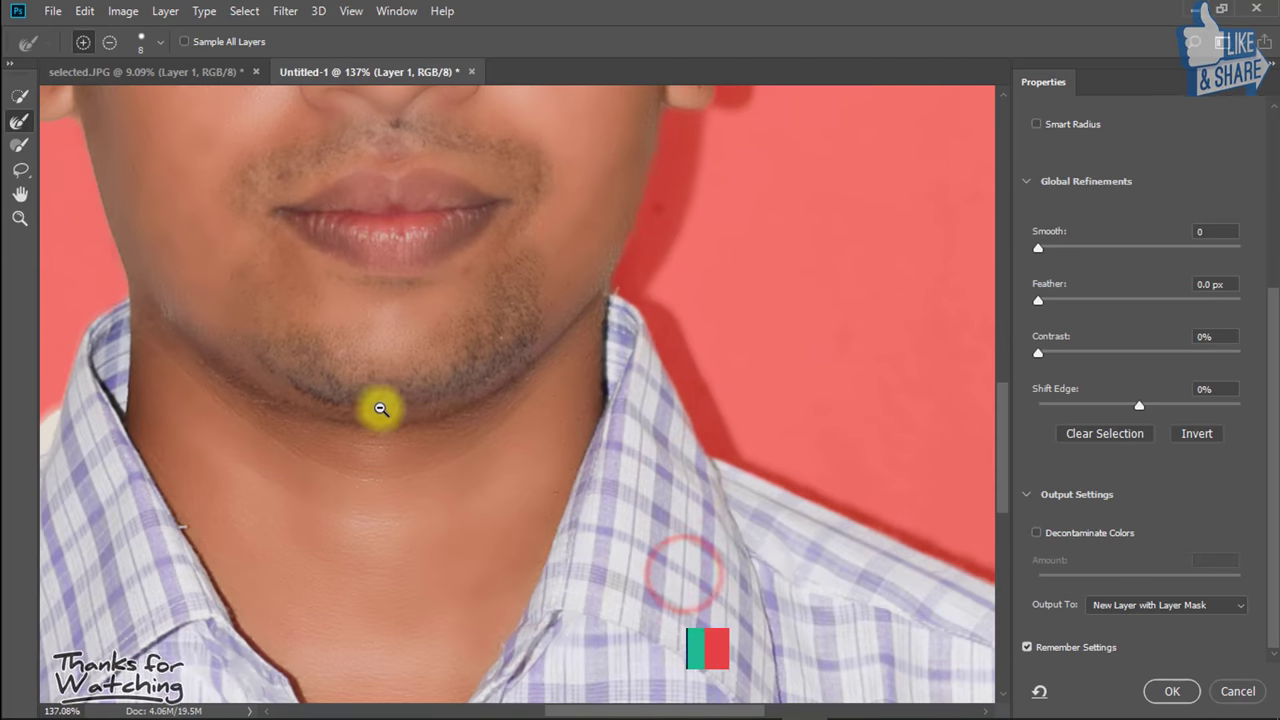
# Output the refined cut-out to a new layer with a layer mask.
pyautogui.scroll(-7, 366, 409)
pyautogui.moveTo(347, 317); pyautogui.dragTo(348, 403)
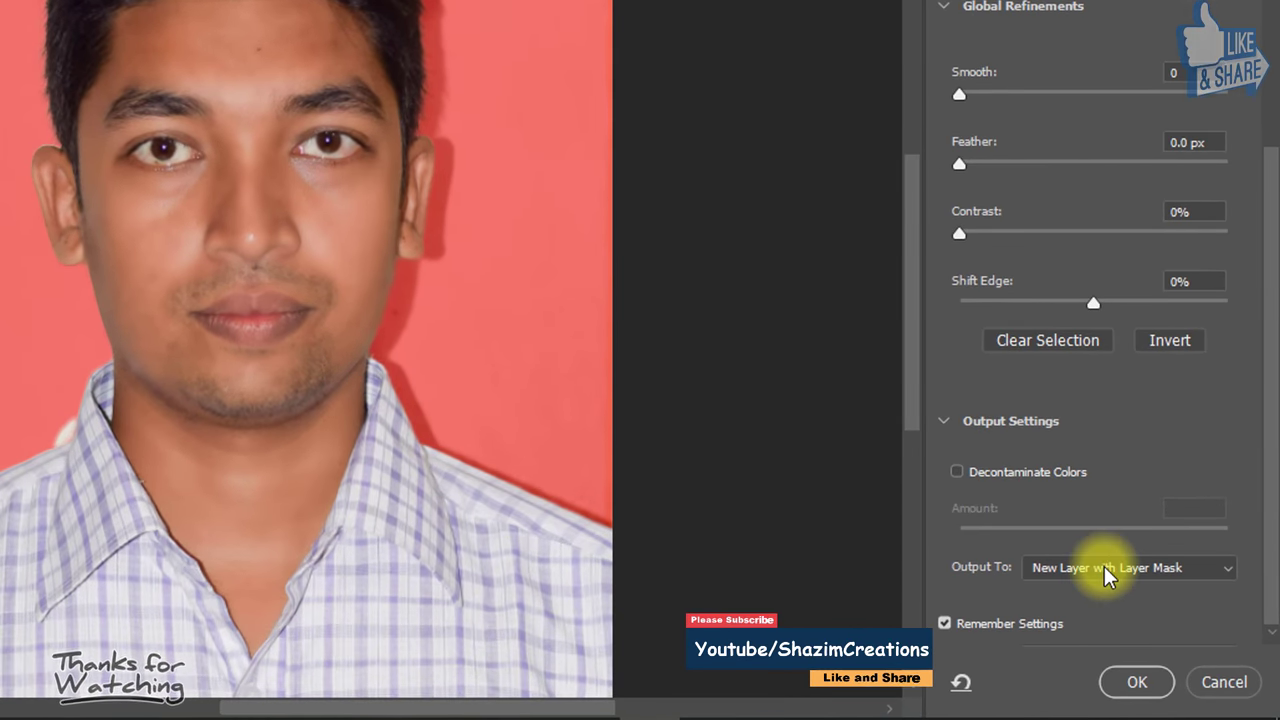
pyautogui.click(1102, 573)
pyautogui.click(1104, 647)
pyautogui.click(1128, 680)
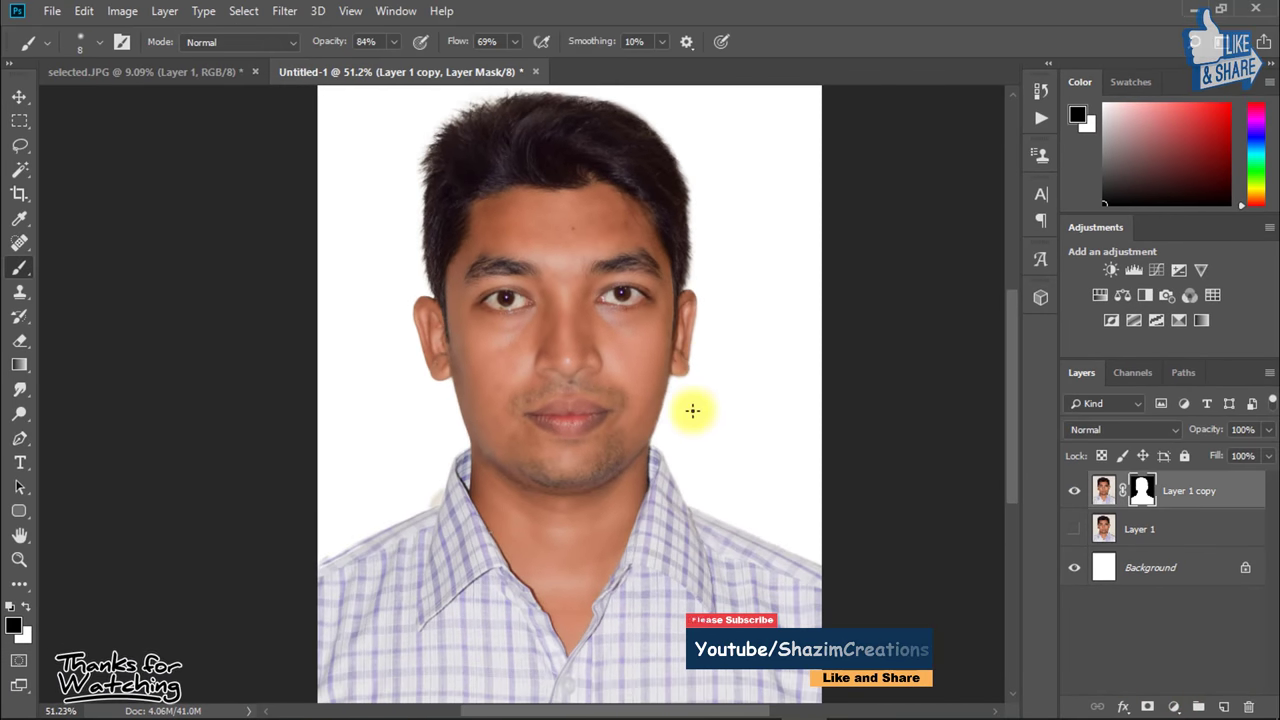
# Place Coat.png over the portrait, scale it to about 22.4% and fit its collar around the neck.
pyautogui.hotkey('ctrl', '-')
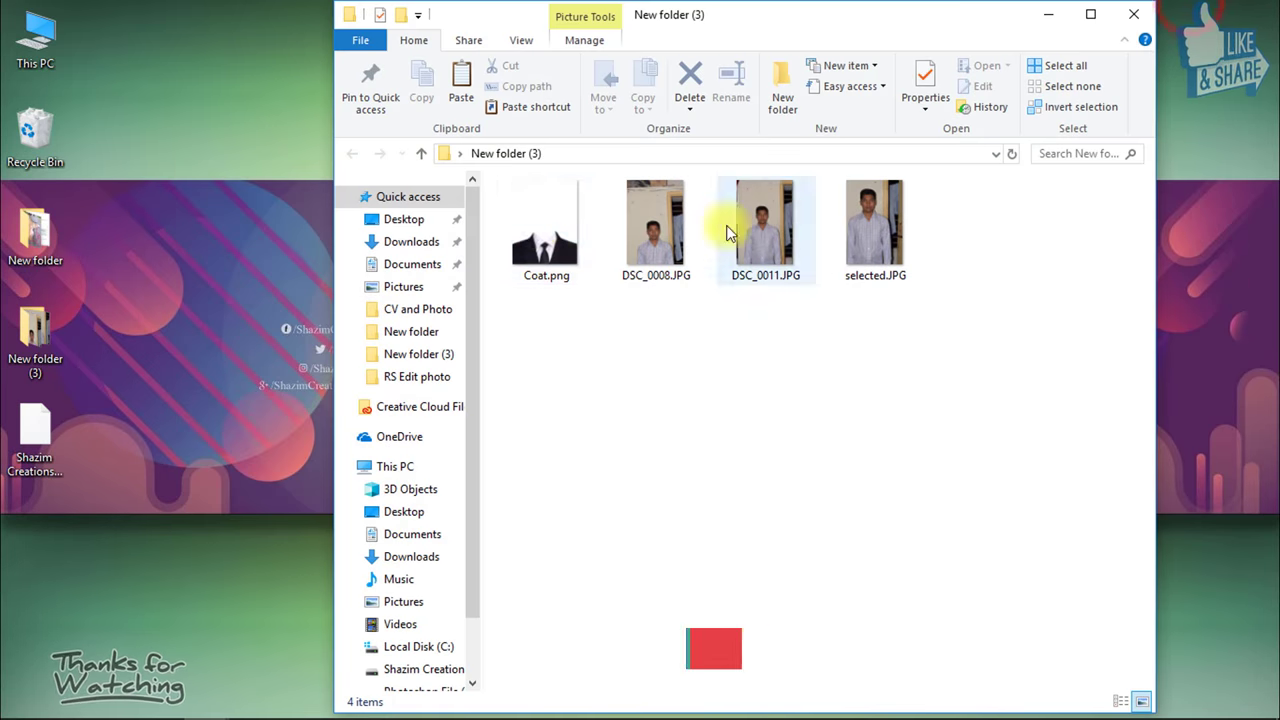
pyautogui.moveTo(522, 212); pyautogui.dragTo(622, 460)
pyautogui.moveTo(630, 370); pyautogui.dragTo(618, 364)
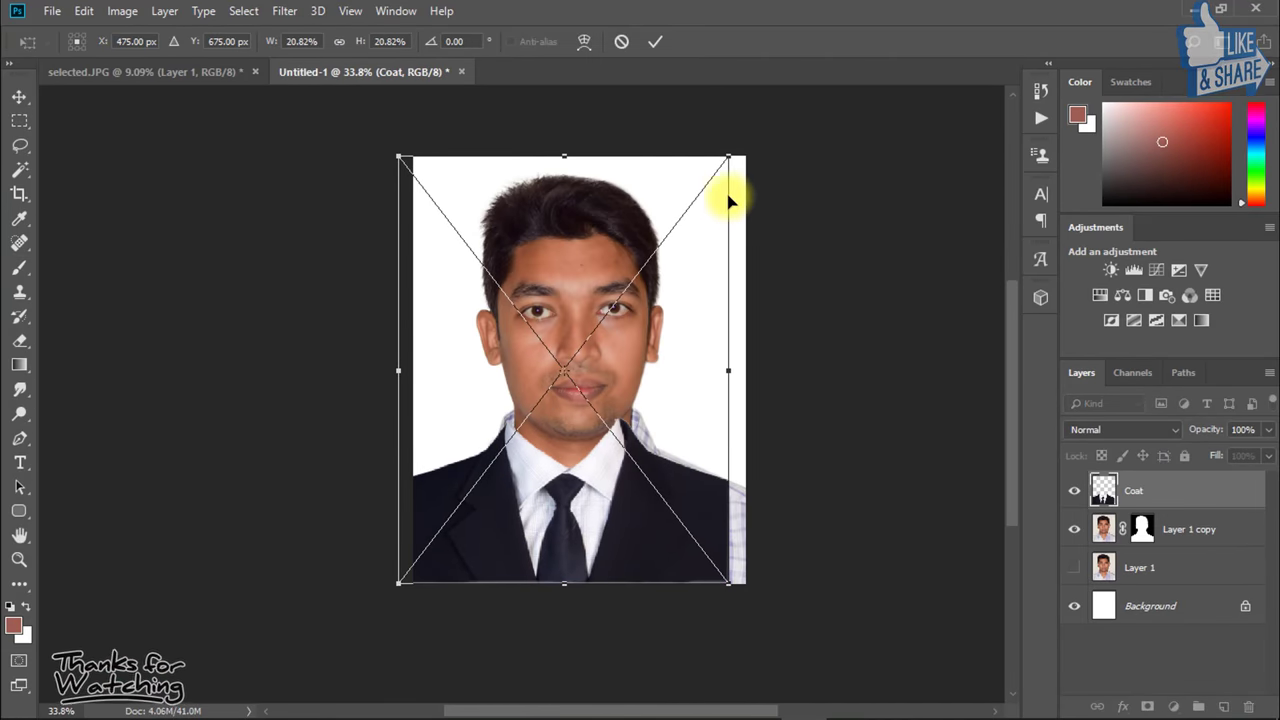
pyautogui.moveTo(728, 158); pyautogui.dragTo(729, 152)
pyautogui.scroll(5, 647, 476)
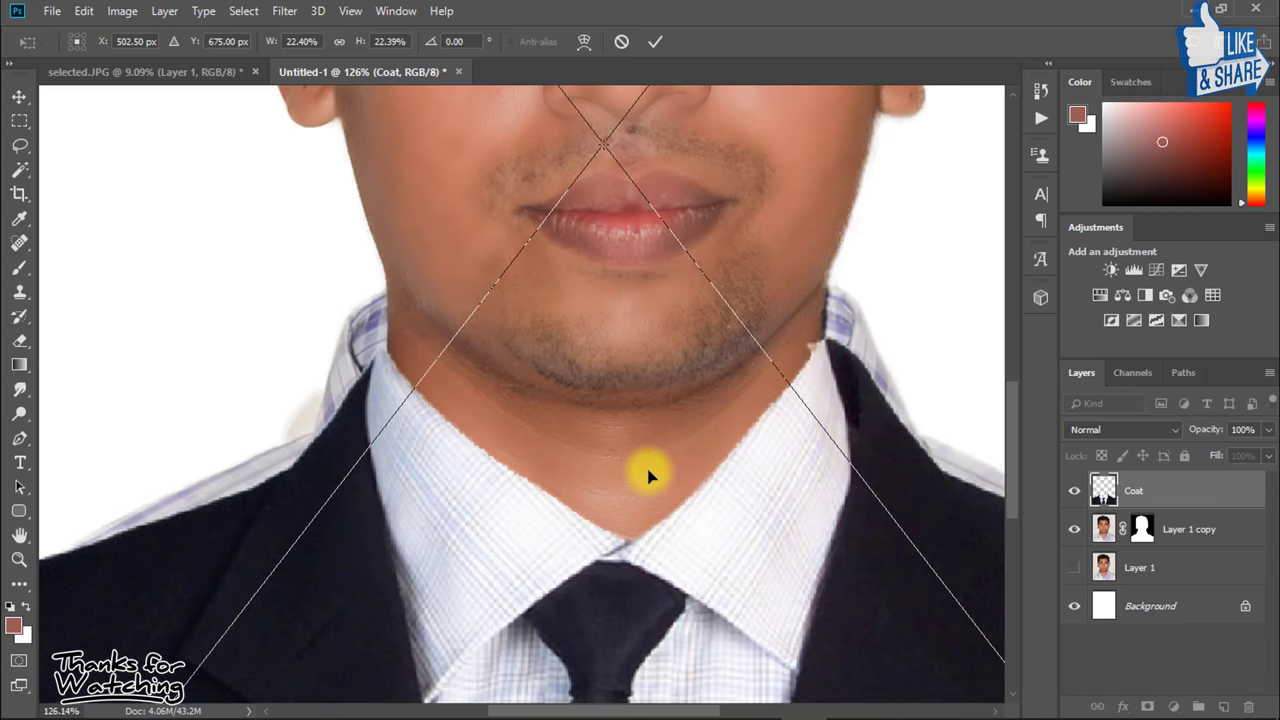
pyautogui.press('Right')
pyautogui.press('Return')
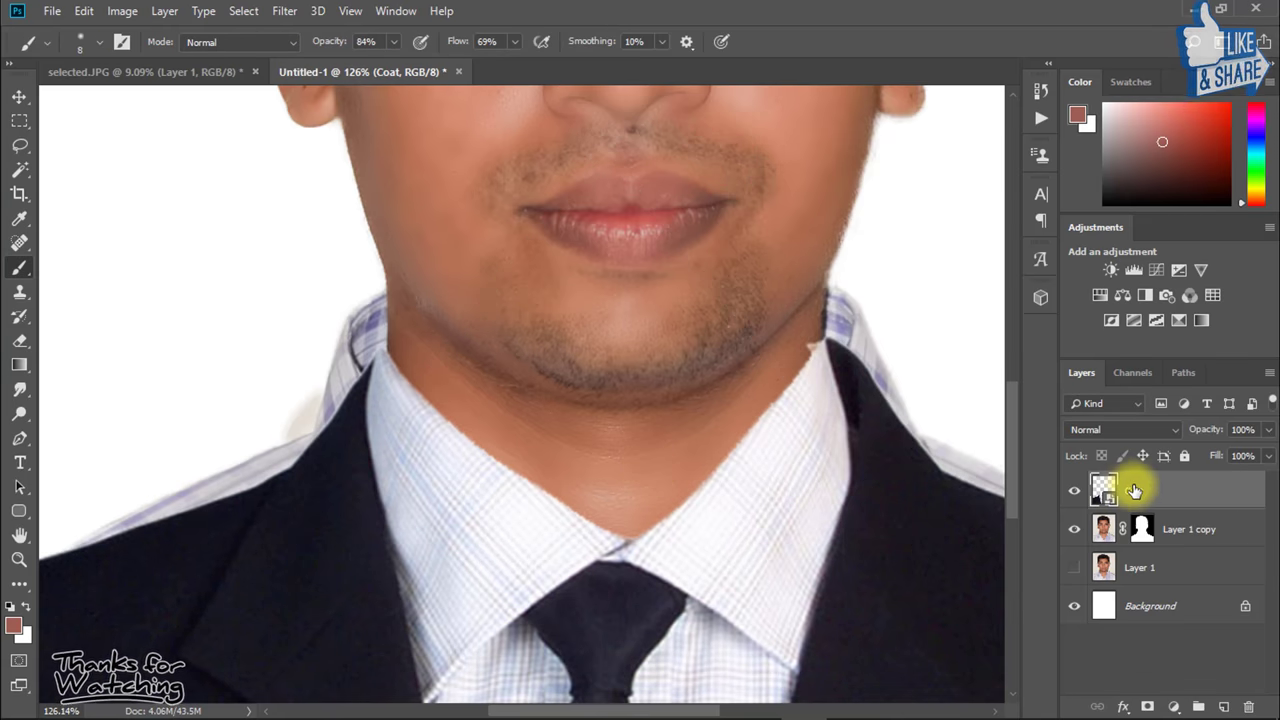
# Rasterize the Coat layer and erase the stray bits along the inner shirt collar with the Eraser at size 15.
pyautogui.rightClick(1134, 491)
pyautogui.click(970, 329)
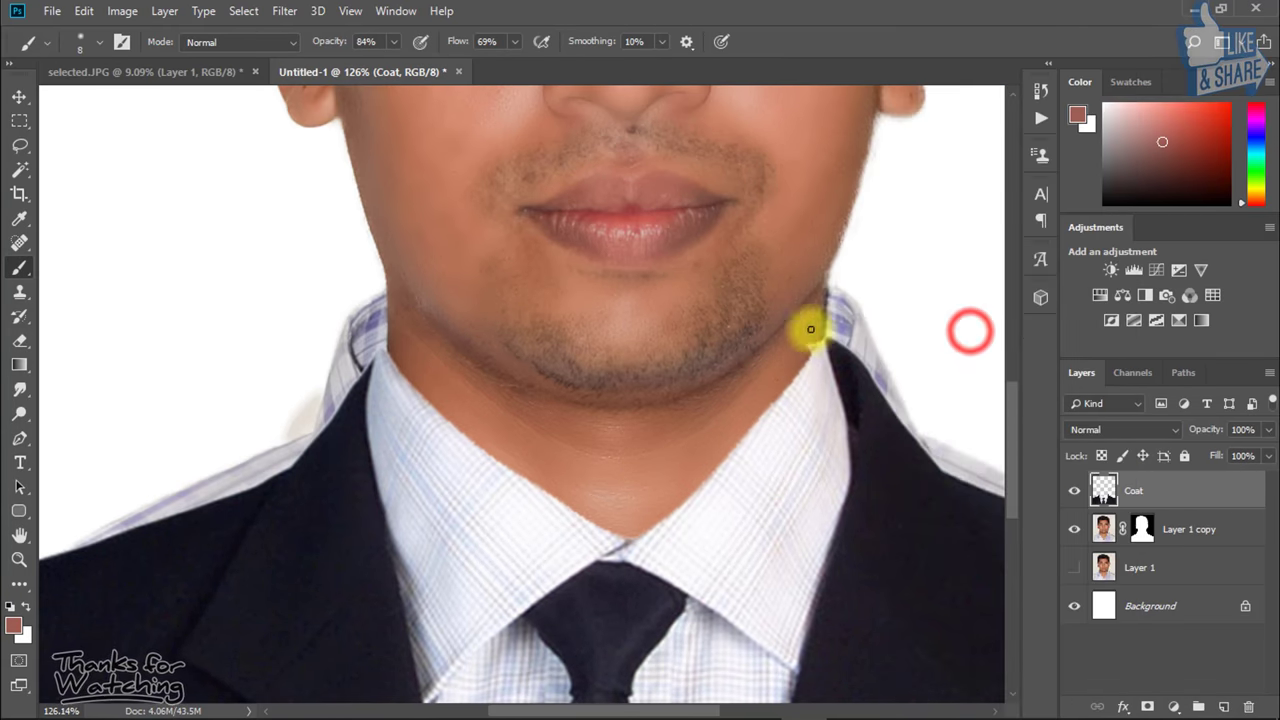
pyautogui.click(21, 341)
pyautogui.moveTo(781, 360); pyautogui.dragTo(846, 377)
pyautogui.click(845, 313)
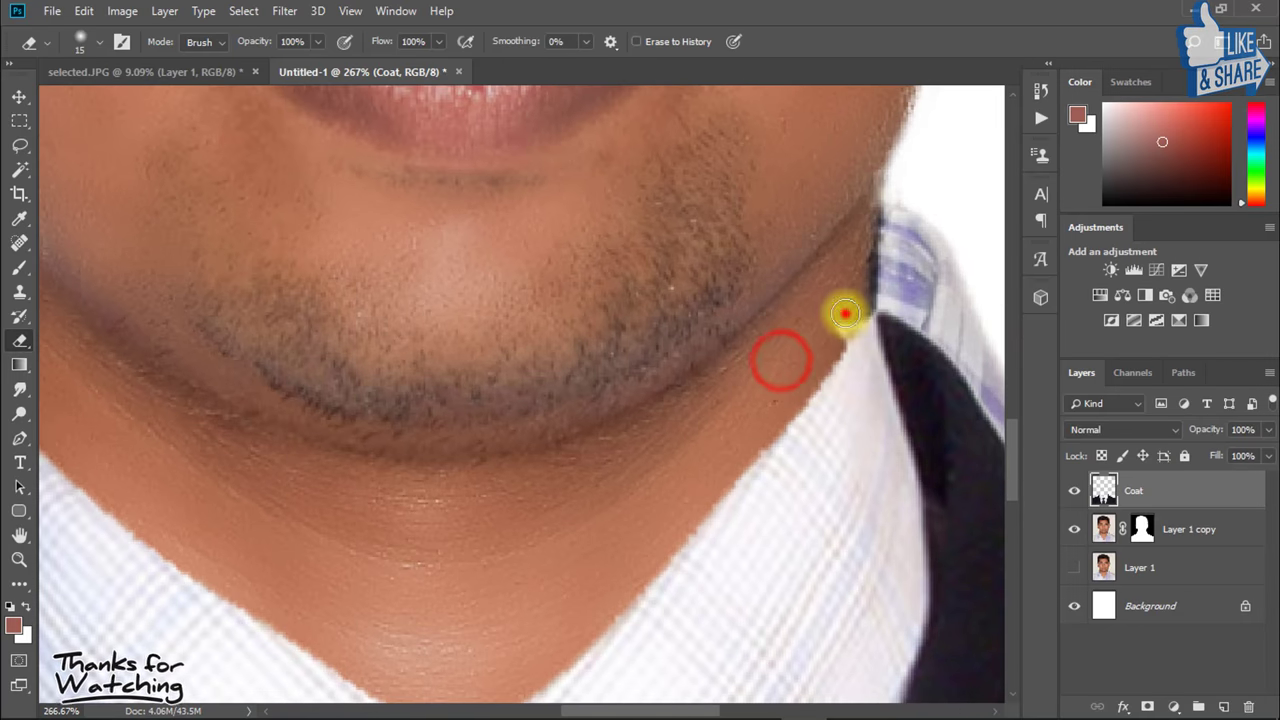
pyautogui.moveTo(680, 406); pyautogui.dragTo(722, 364)
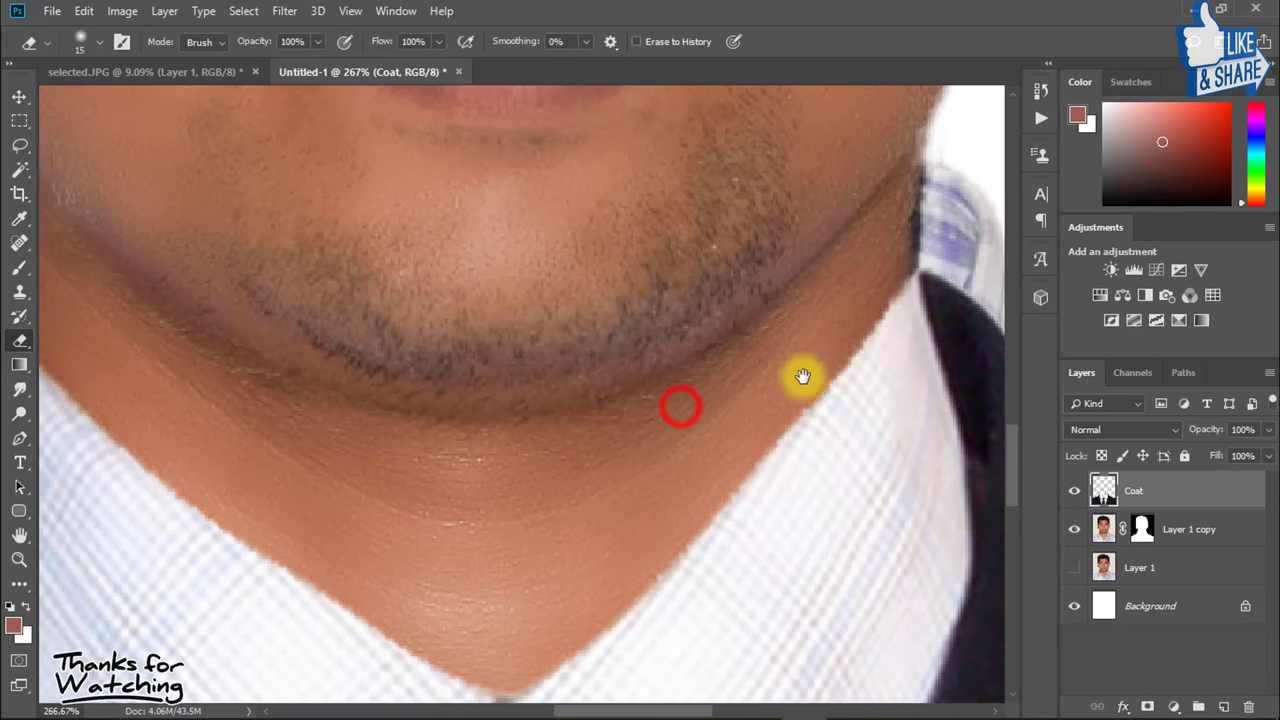
pyautogui.moveTo(486, 423); pyautogui.dragTo(442, 411)
pyautogui.moveTo(335, 417); pyautogui.dragTo(420, 434)
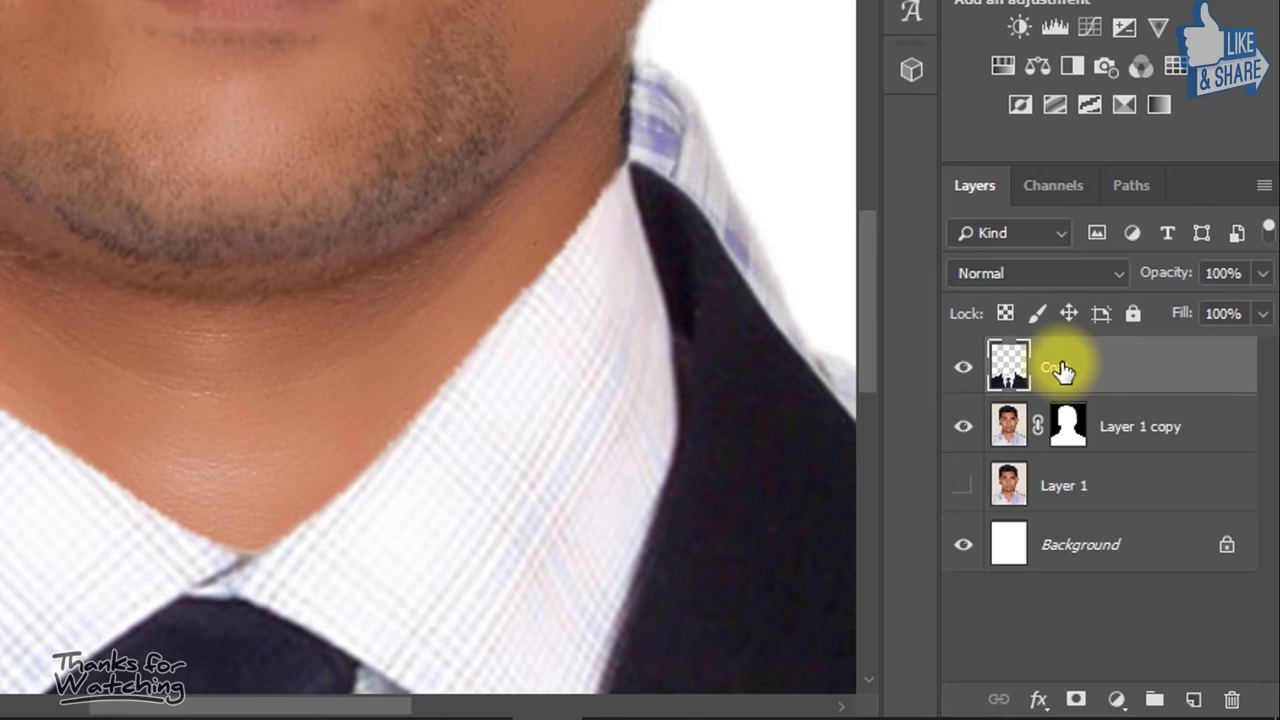
# Paint black on the Layer 1 copy mask over the left edge of the old collar, raising the brush to size 15, 100% opacity and 100% flow.
pyautogui.click(1113, 489)
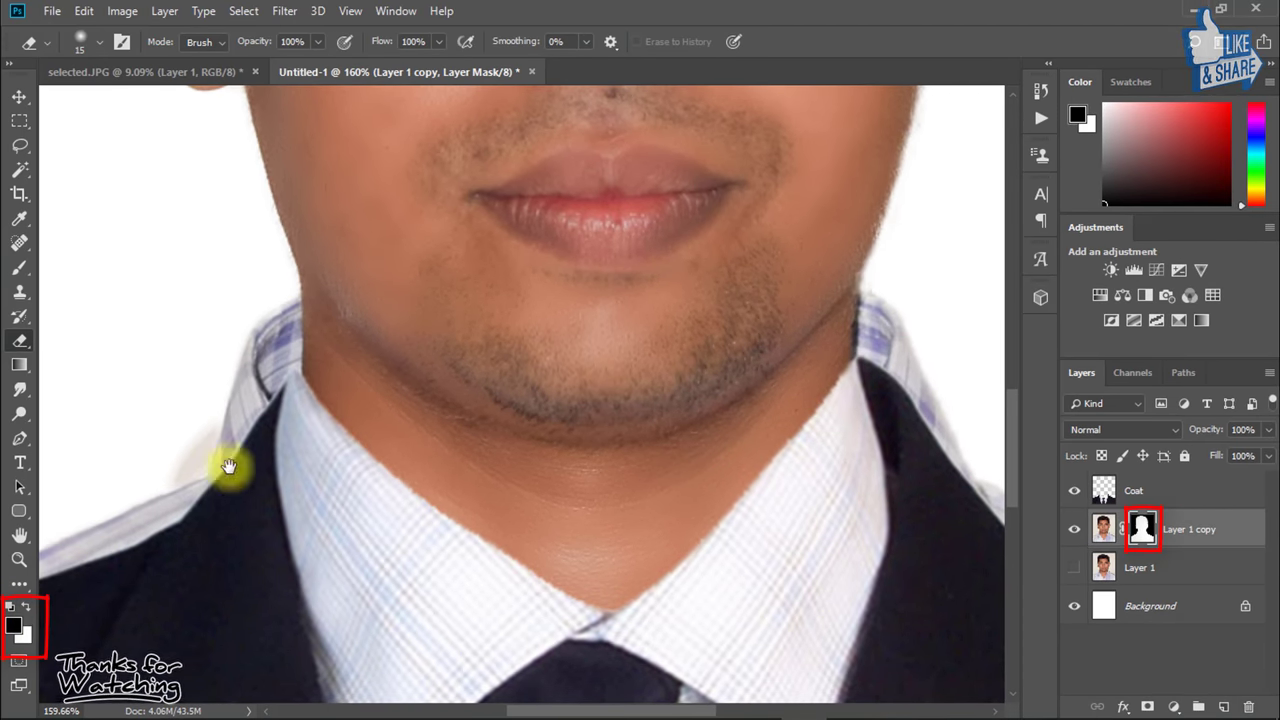
pyautogui.moveTo(237, 413); pyautogui.dragTo(459, 354)
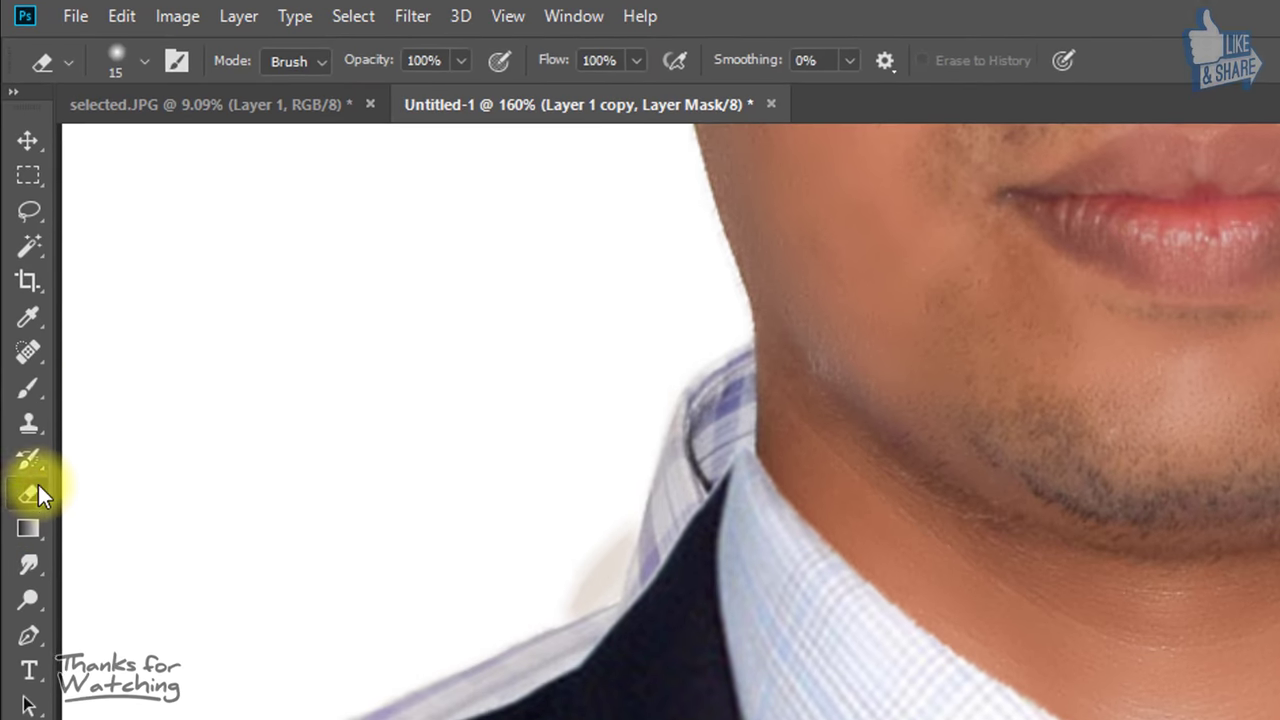
pyautogui.click(19, 268)
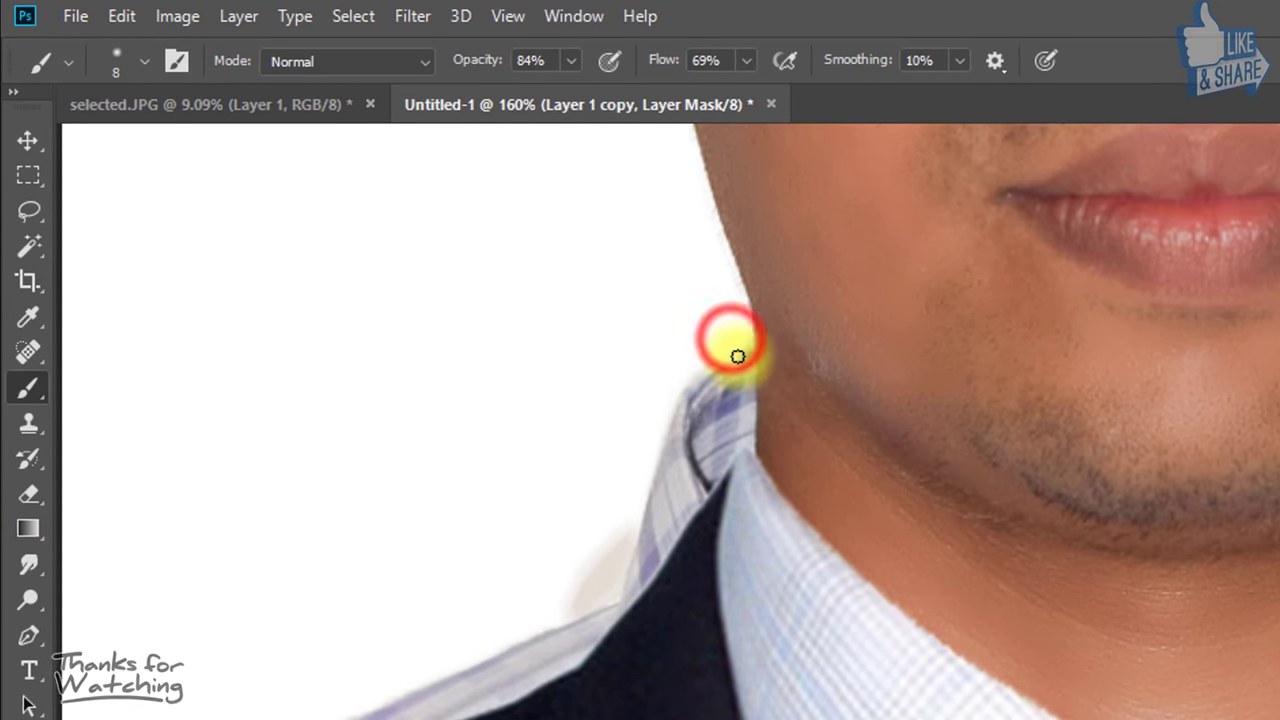
pyautogui.moveTo(651, 434); pyautogui.dragTo(711, 449)
pyautogui.press(']')
pyautogui.press(']')
pyautogui.moveTo(824, 286)
pyautogui.mouseDown()
pyautogui.moveTo(823, 417)
pyautogui.moveTo(766, 485)
pyautogui.mouseUp()
pyautogui.press(']')
pyautogui.moveTo(768, 288); pyautogui.dragTo(797, 362)
pyautogui.moveTo(471, 57); pyautogui.dragTo(616, 65)
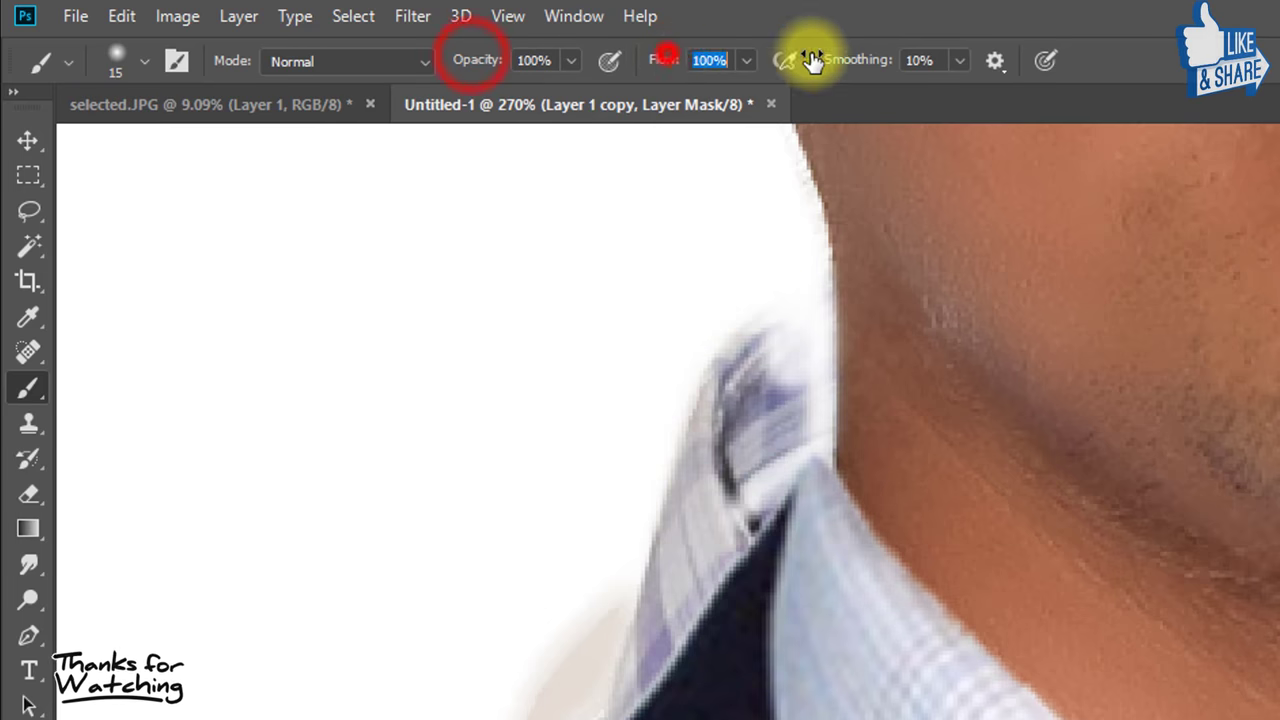
# Mask out the rest of the old shirt along the coat's left collar and shoulder with a black brush at size 35.
pyautogui.moveTo(712, 298)
pyautogui.mouseDown()
pyautogui.moveTo(750, 342)
pyautogui.moveTo(728, 517)
pyautogui.moveTo(724, 459)
pyautogui.mouseUp()
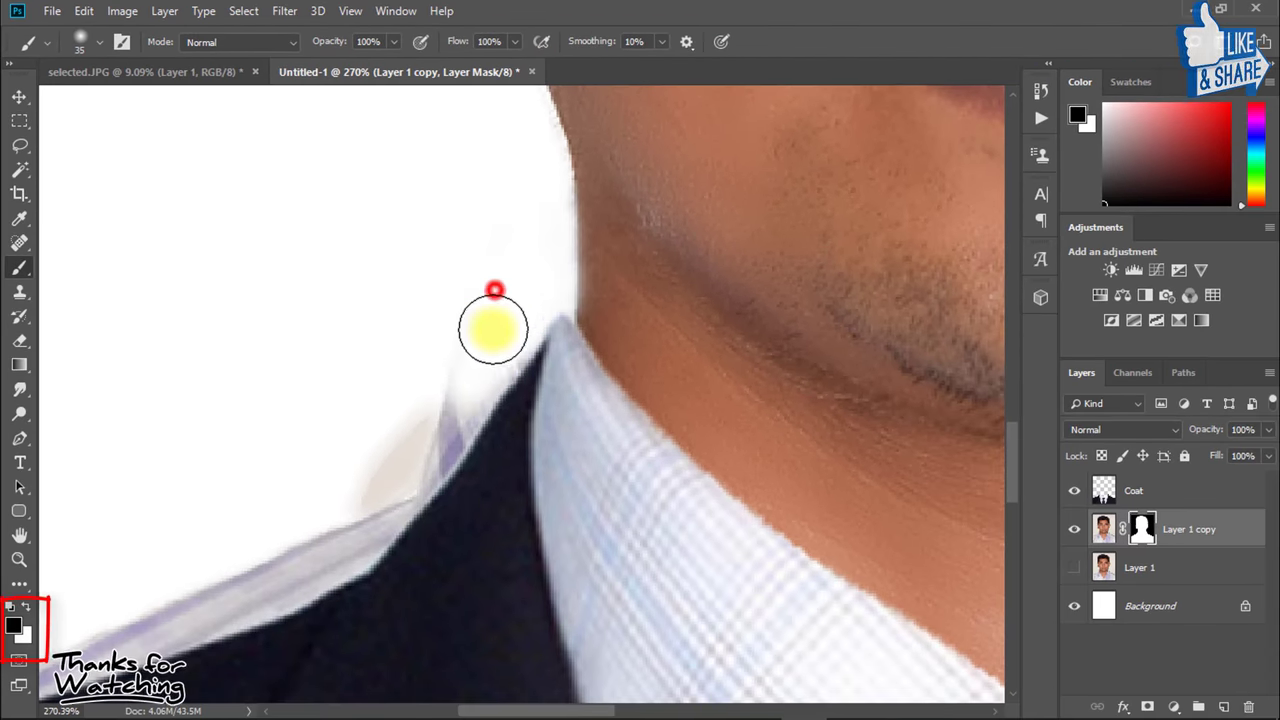
pyautogui.moveTo(423, 460); pyautogui.dragTo(563, 289)
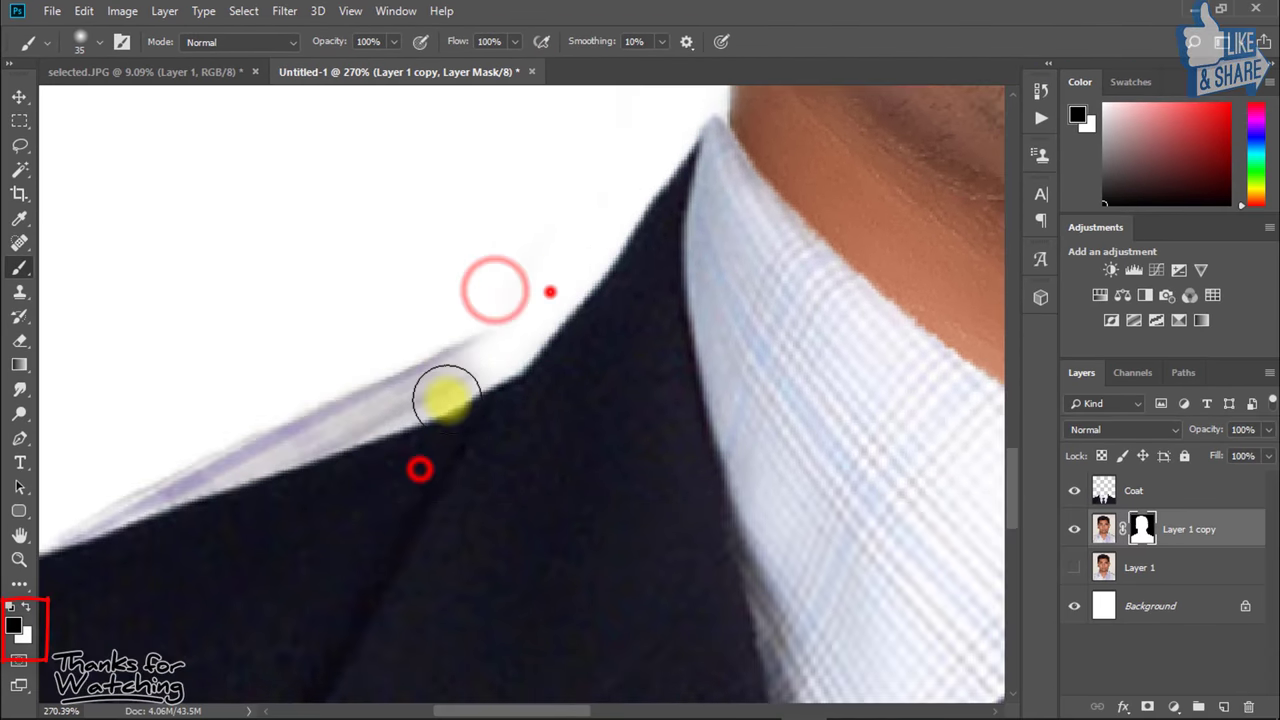
pyautogui.moveTo(609, 205); pyautogui.dragTo(341, 486)
pyautogui.moveTo(423, 394); pyautogui.dragTo(411, 309)
pyautogui.moveTo(617, 463); pyautogui.dragTo(190, 485)
pyautogui.moveTo(469, 437); pyautogui.dragTo(70, 450)
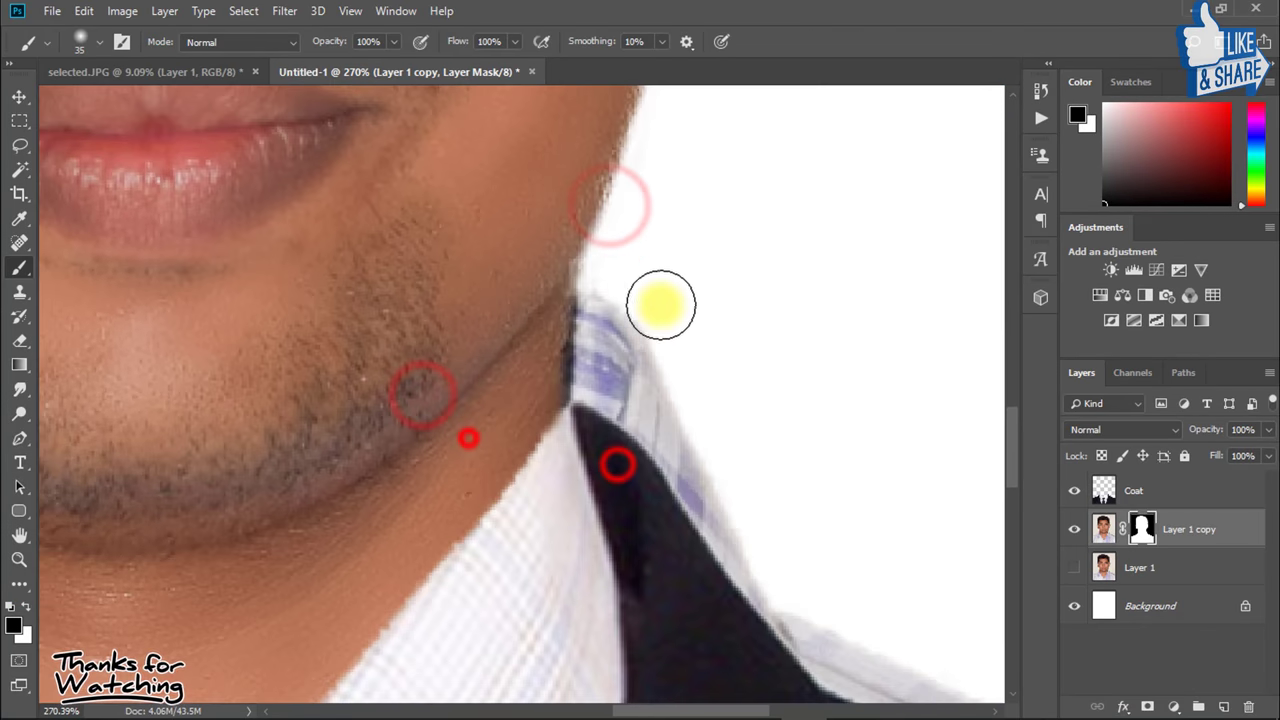
# Mask out the old shirt showing behind the coat's right collar and shoulder.
pyautogui.moveTo(634, 300)
pyautogui.mouseDown()
pyautogui.moveTo(606, 363)
pyautogui.moveTo(611, 388)
pyautogui.moveTo(746, 554)
pyautogui.moveTo(629, 372)
pyautogui.mouseUp()
pyautogui.moveTo(640, 357)
pyautogui.mouseDown()
pyautogui.moveTo(734, 474)
pyautogui.moveTo(905, 530)
pyautogui.mouseUp()
pyautogui.moveTo(740, 469); pyautogui.dragTo(536, 373)
pyautogui.moveTo(618, 397)
pyautogui.mouseDown()
pyautogui.moveTo(829, 477)
pyautogui.moveTo(540, 371)
pyautogui.mouseUp()
pyautogui.moveTo(646, 401); pyautogui.dragTo(917, 508)
# Touch up the mask along the right jaw and neck edge with a white brush at size 7.
pyautogui.moveTo(479, 328)
pyautogui.mouseDown()
pyautogui.moveTo(810, 471)
pyautogui.moveTo(733, 310)
pyautogui.moveTo(726, 360)
pyautogui.mouseUp()
pyautogui.moveTo(763, 284); pyautogui.dragTo(758, 295)
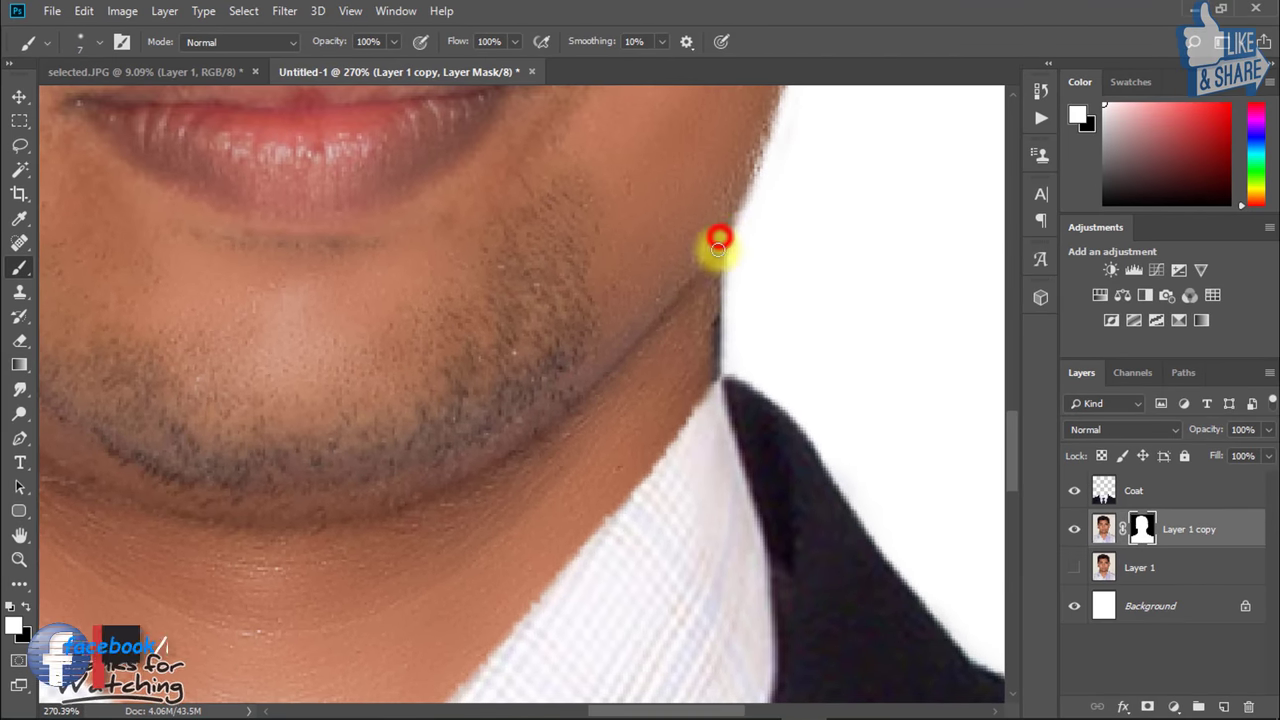
pyautogui.moveTo(657, 363); pyautogui.dragTo(800, 505)
pyautogui.moveTo(329, 477); pyautogui.dragTo(743, 310)
pyautogui.click(470, 345)
pyautogui.hotkey('ctrl', '1')
pyautogui.click(27, 603)
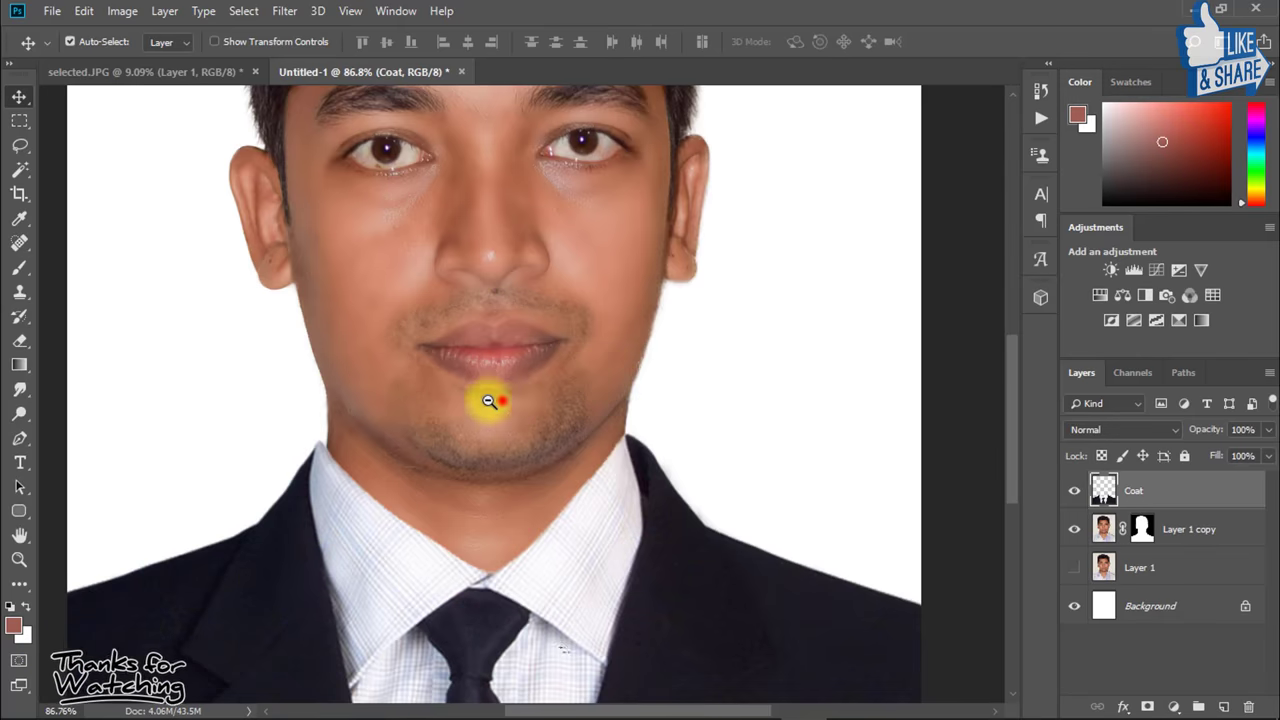
# Fine-tune the Coat layer's size with Free Transform so it fits the neck and shoulders.
pyautogui.click(489, 401)
pyautogui.hotkey('ctrl', 't')
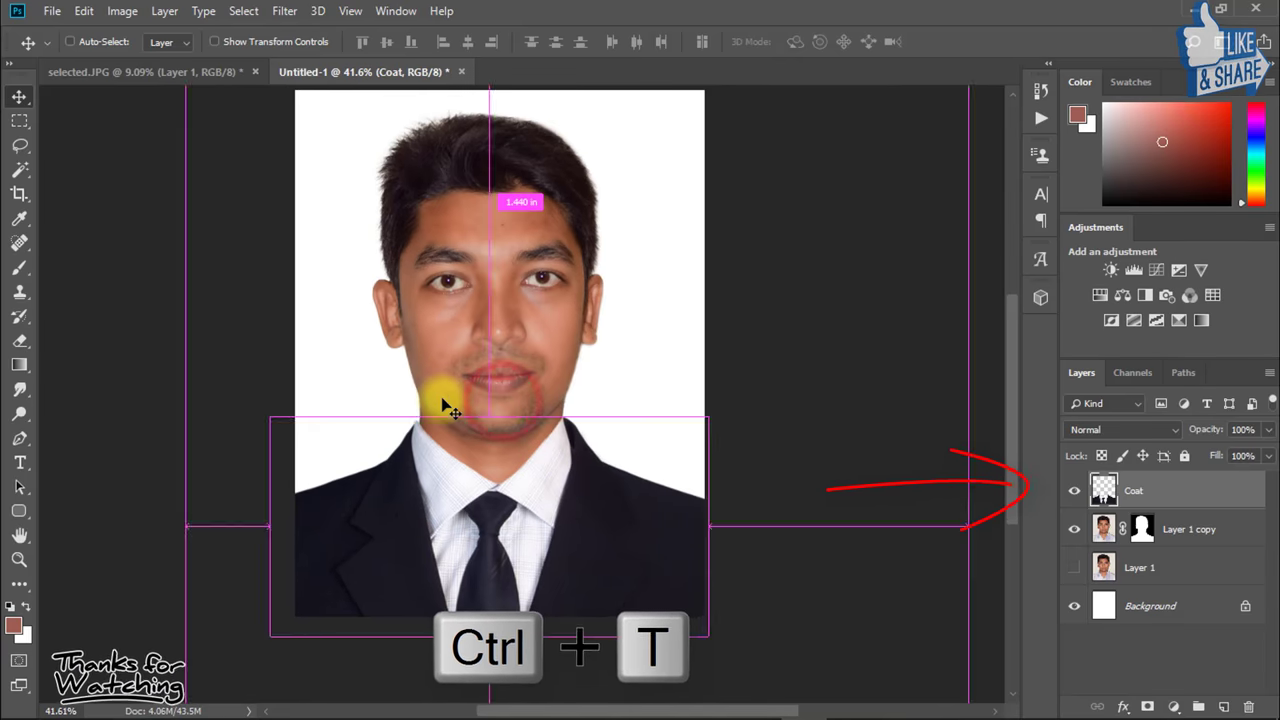
pyautogui.moveTo(268, 420); pyautogui.dragTo(273, 422)
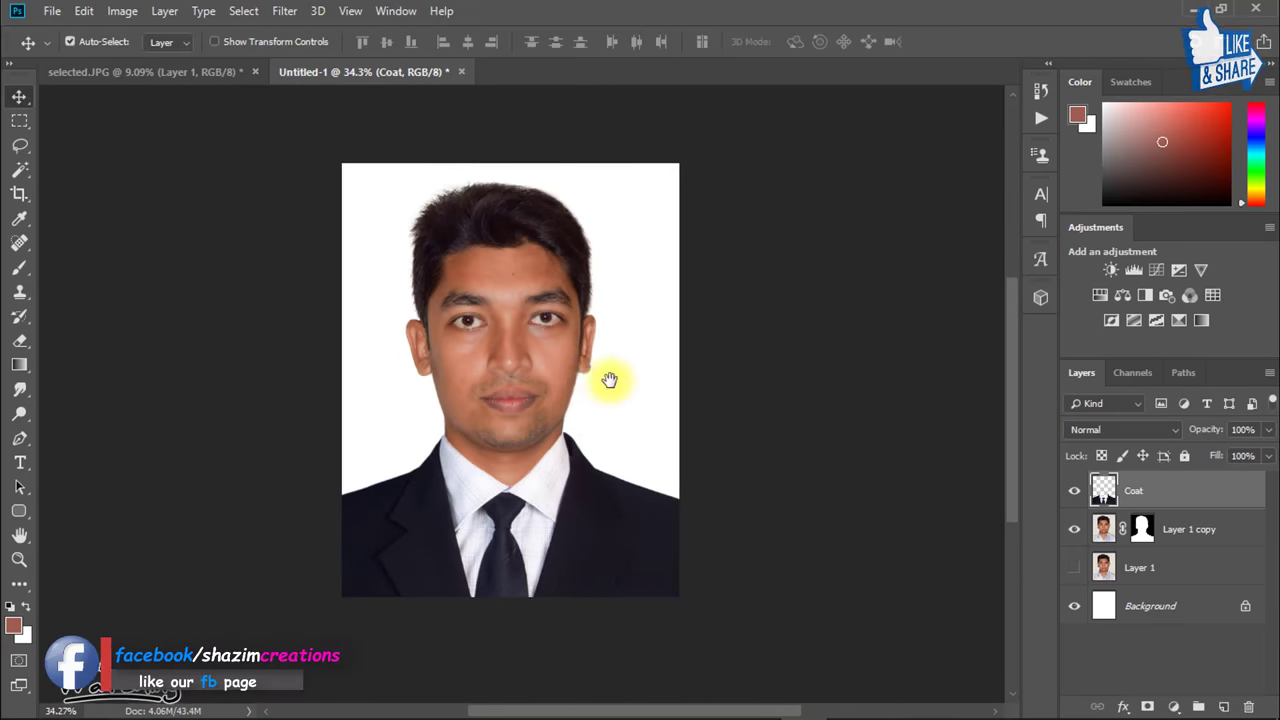
# Stamp all visible layers into a new merged layer and add an empty layer above it.
pyautogui.scroll(2, 606, 374)
pyautogui.scroll(-1, 617, 372)
pyautogui.hotkey('ctrl', 'shift', 'alt', 'e')
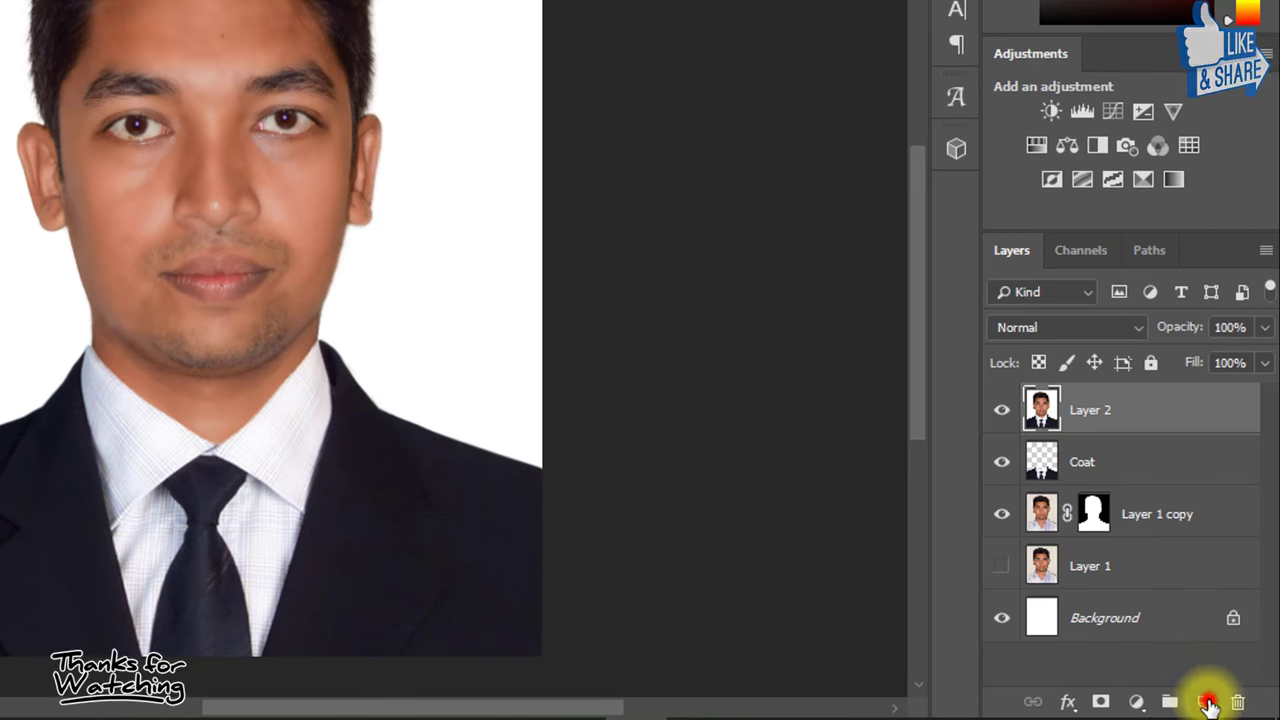
pyautogui.click(1209, 705)
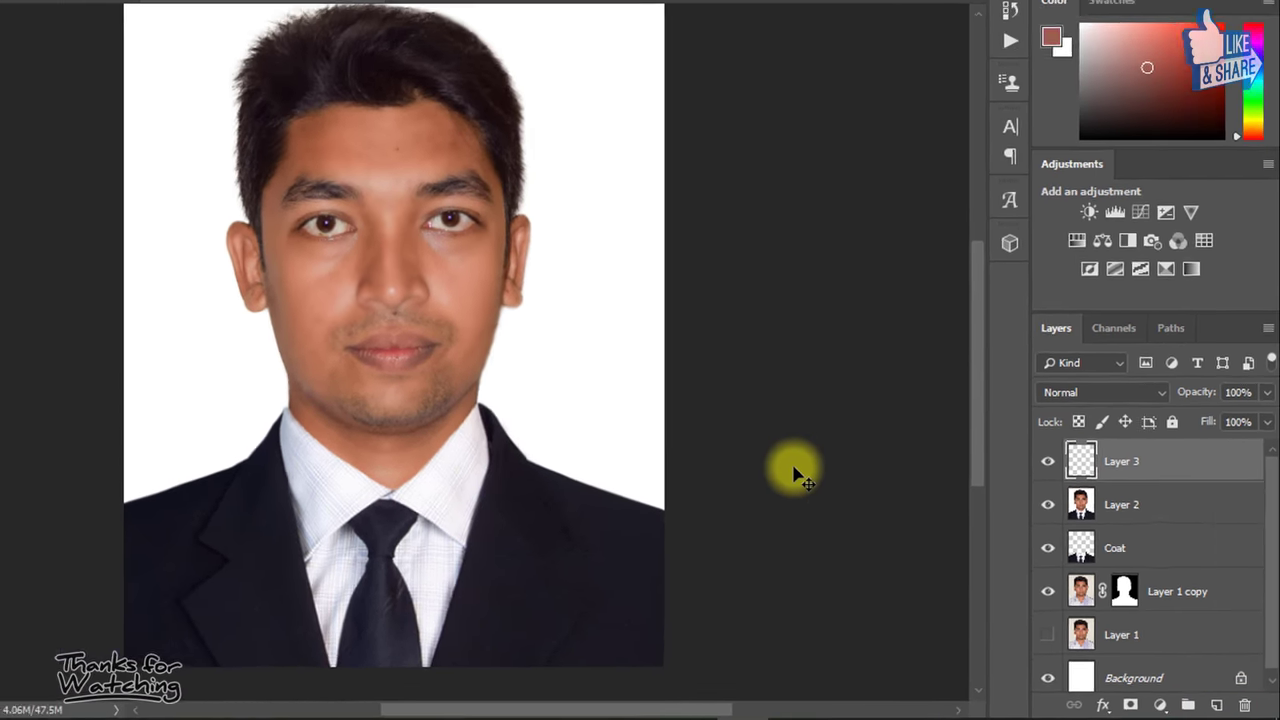
# Select the whole canvas and contract the selection by 10 pixels with the effect applied at canvas bounds.
pyautogui.hotkey('ctrl', 'a')
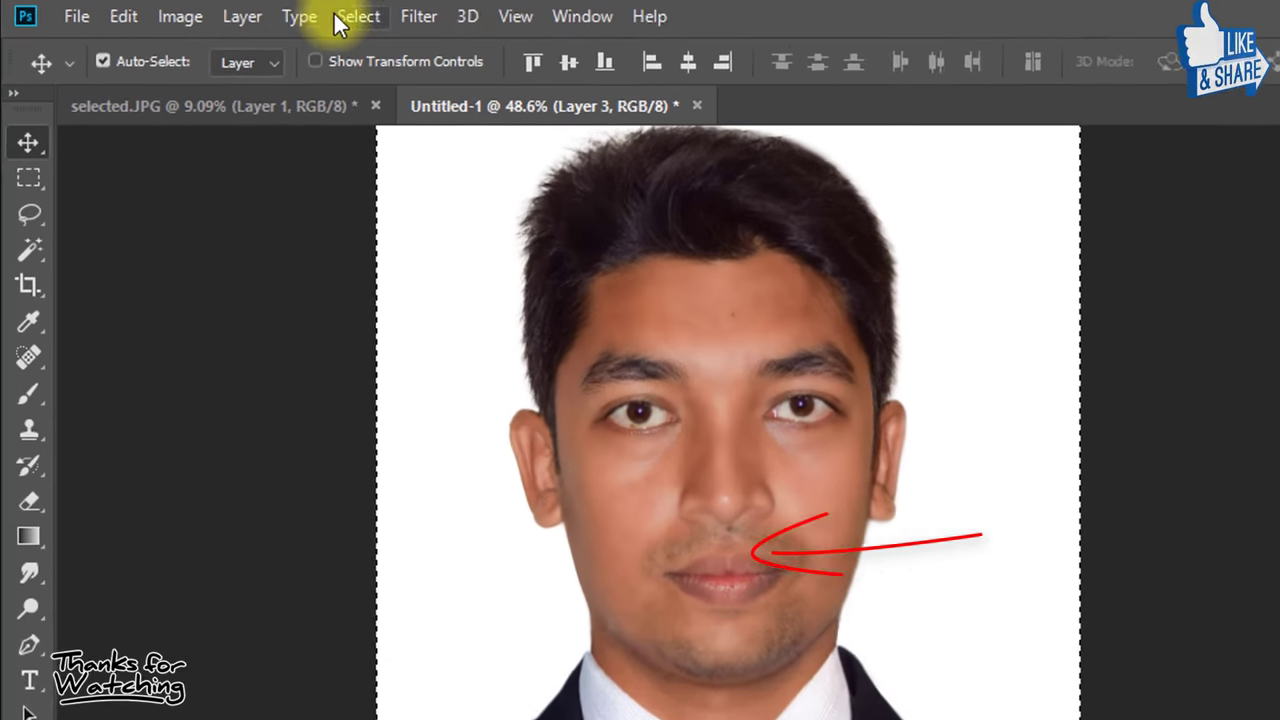
pyautogui.click(243, 11)
pyautogui.click(534, 455)
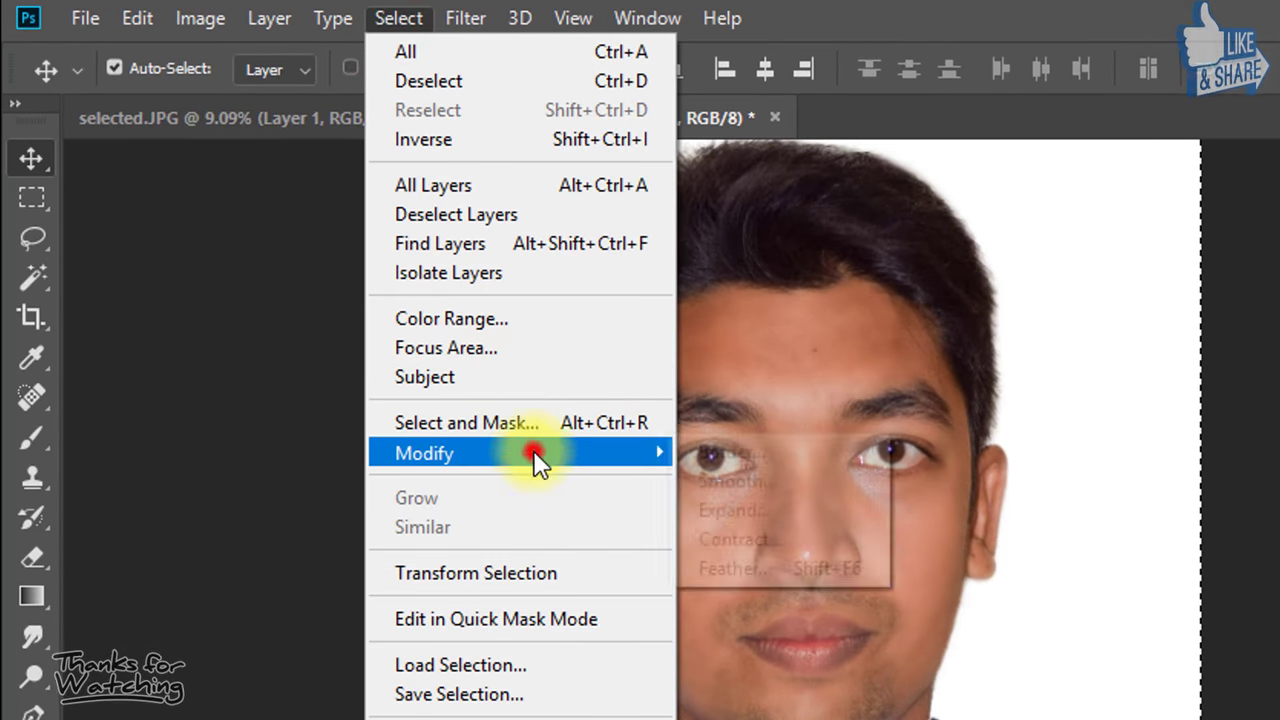
pyautogui.click(759, 537)
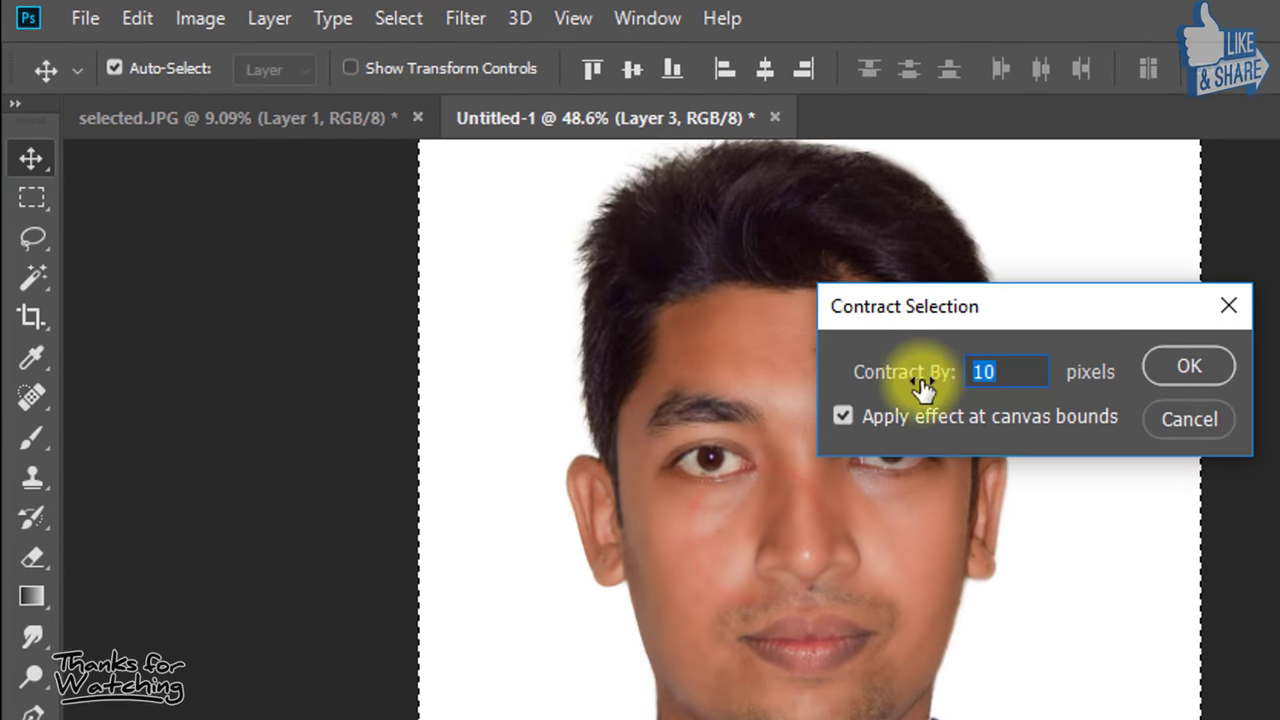
pyautogui.click(1005, 371)
pyautogui.write('0')
pyautogui.click(1189, 366)
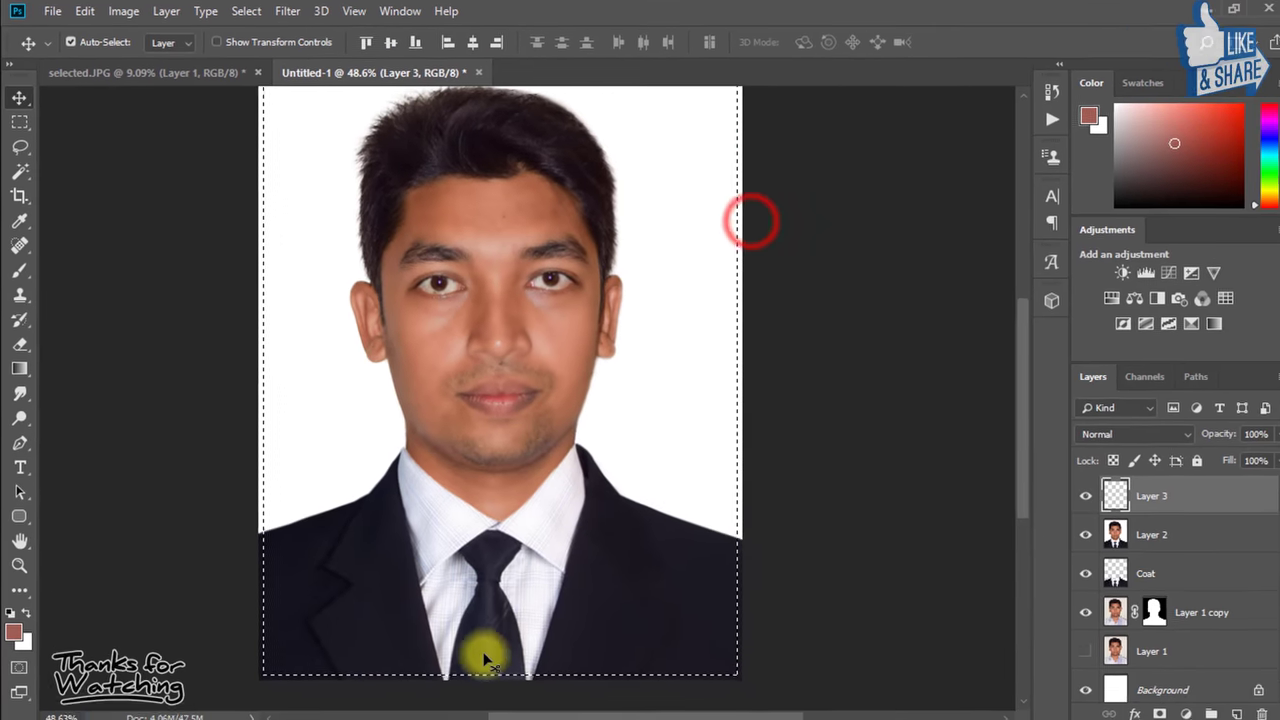
# Invert the selection, fill the border strip on the empty layer with white at 100% opacity, and deselect.
pyautogui.moveTo(450, 690); pyautogui.dragTo(610, 619)
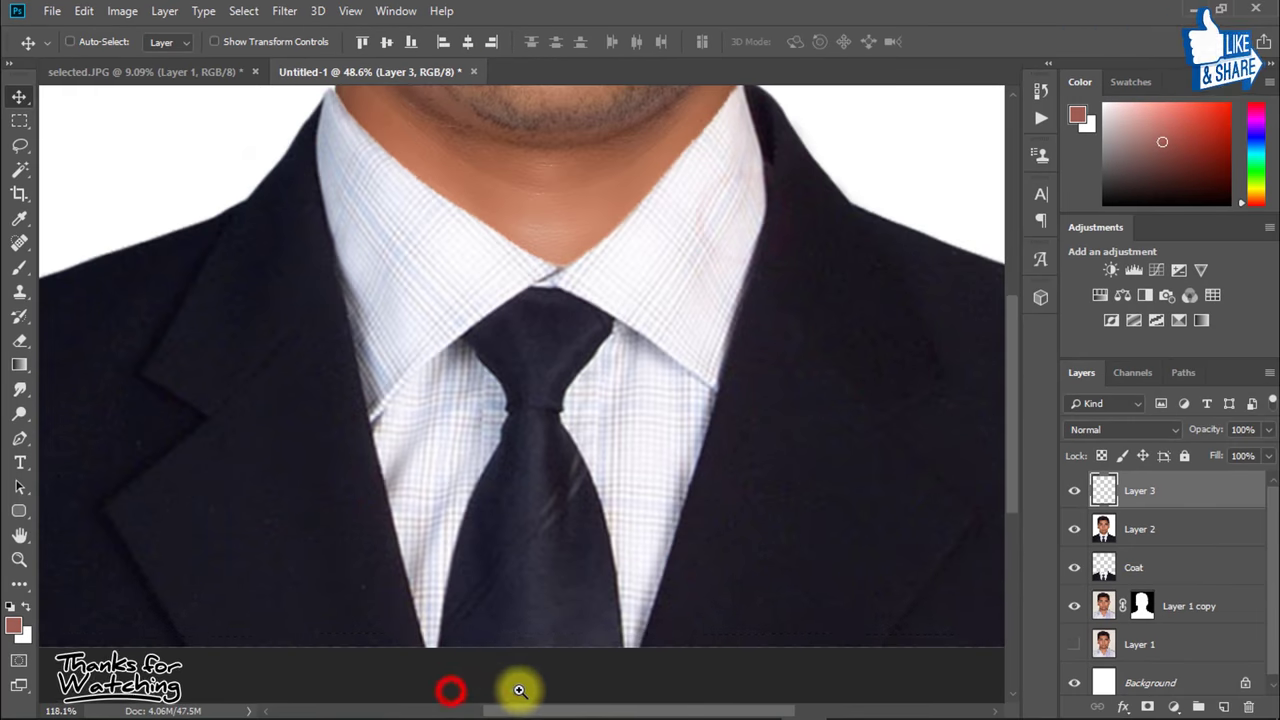
pyautogui.scroll(-5, 450, 490)
pyautogui.moveTo(520, 408); pyautogui.dragTo(458, 578)
pyautogui.hotkey('ctrl', 'shift', 'i')
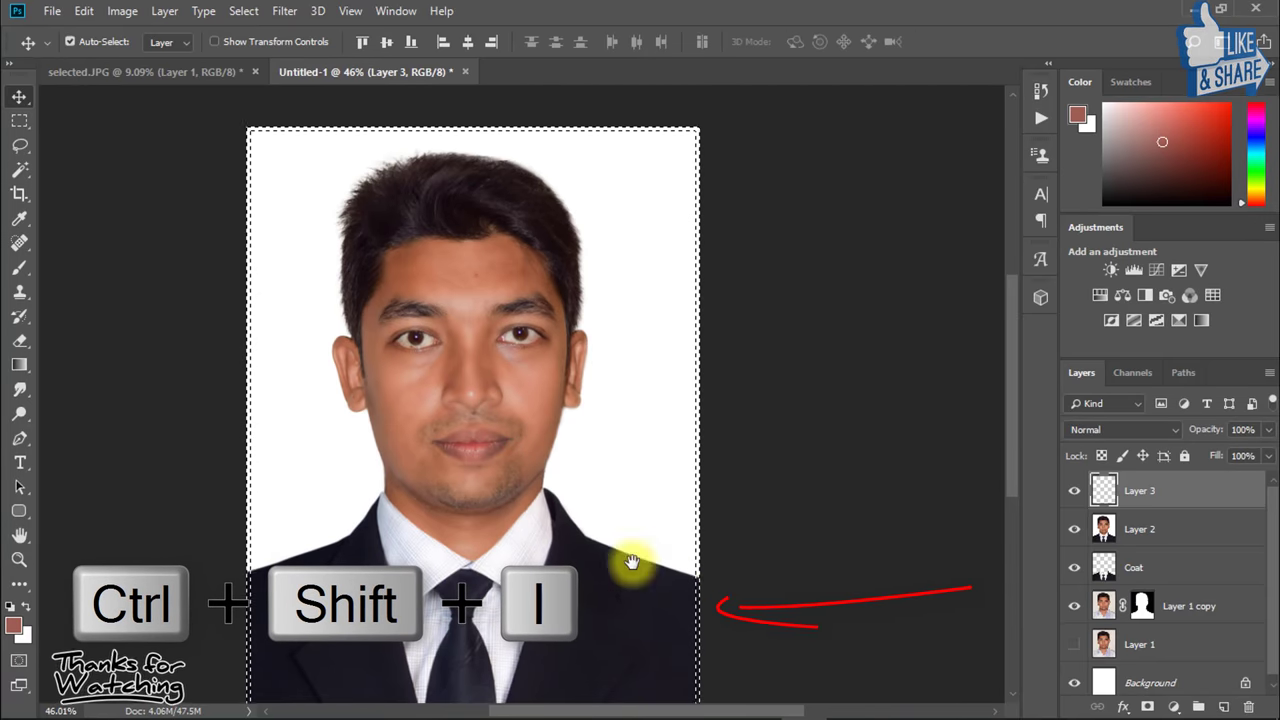
pyautogui.moveTo(583, 535); pyautogui.dragTo(512, 510)
pyautogui.click(84, 11)
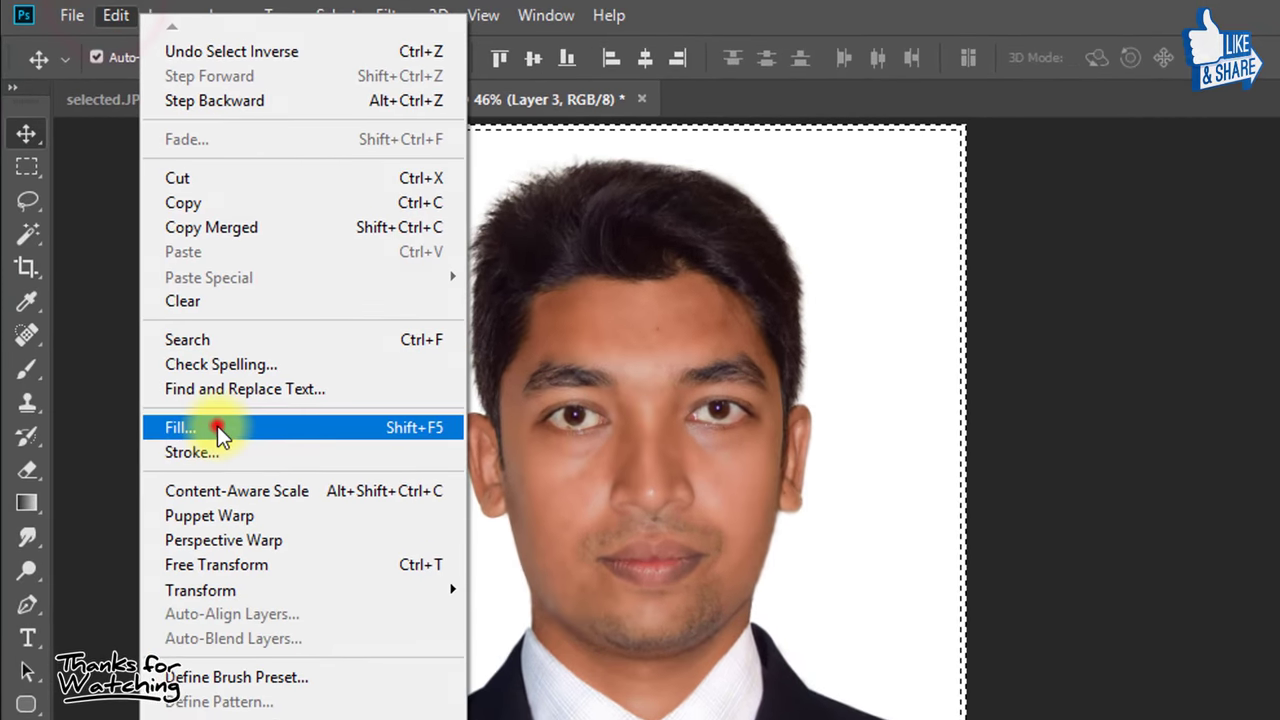
pyautogui.click(217, 426)
pyautogui.click(521, 398)
pyautogui.click(510, 645)
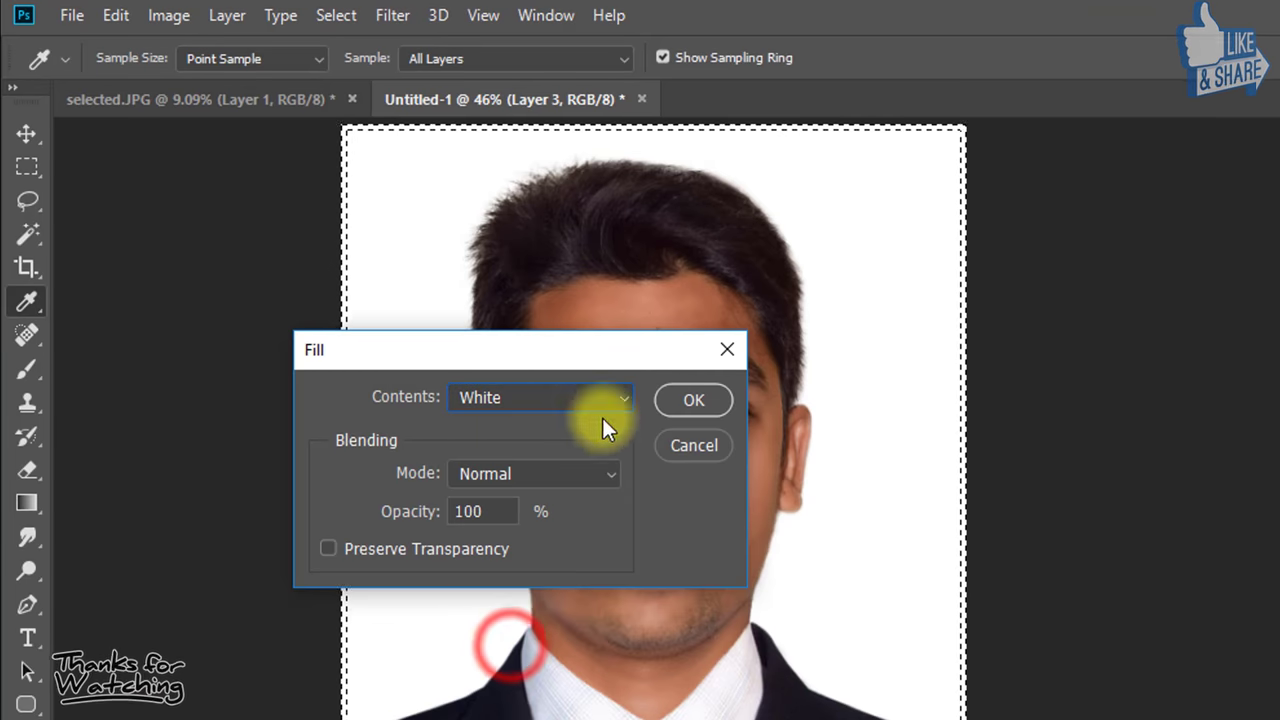
pyautogui.click(694, 400)
pyautogui.scroll(3, 666, 560)
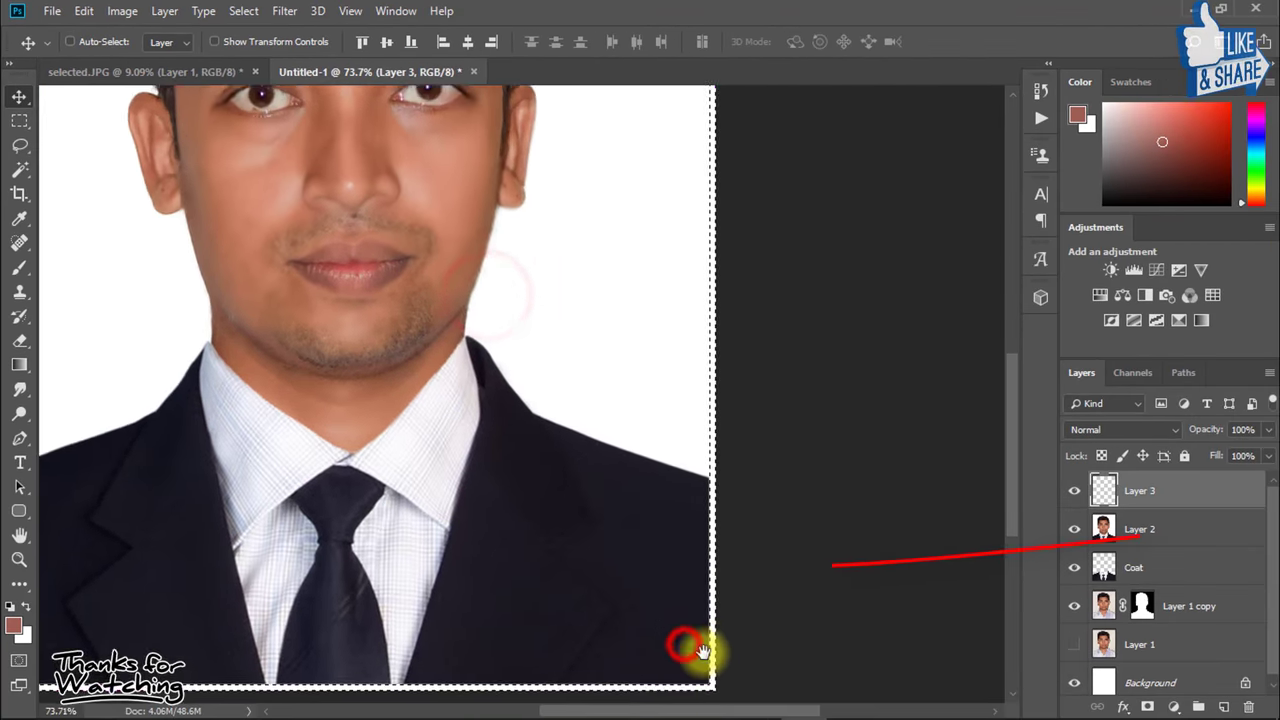
pyautogui.scroll(-1, 697, 608)
pyautogui.hotkey('ctrl', 'd')
pyautogui.moveTo(487, 528); pyautogui.dragTo(638, 556)
pyautogui.keyDown('alt'); pyautogui.click(543, 513); pyautogui.keyUp('alt')
pyautogui.moveTo(578, 415); pyautogui.dragTo(567, 467)
pyautogui.moveTo(641, 407); pyautogui.dragTo(629, 448)
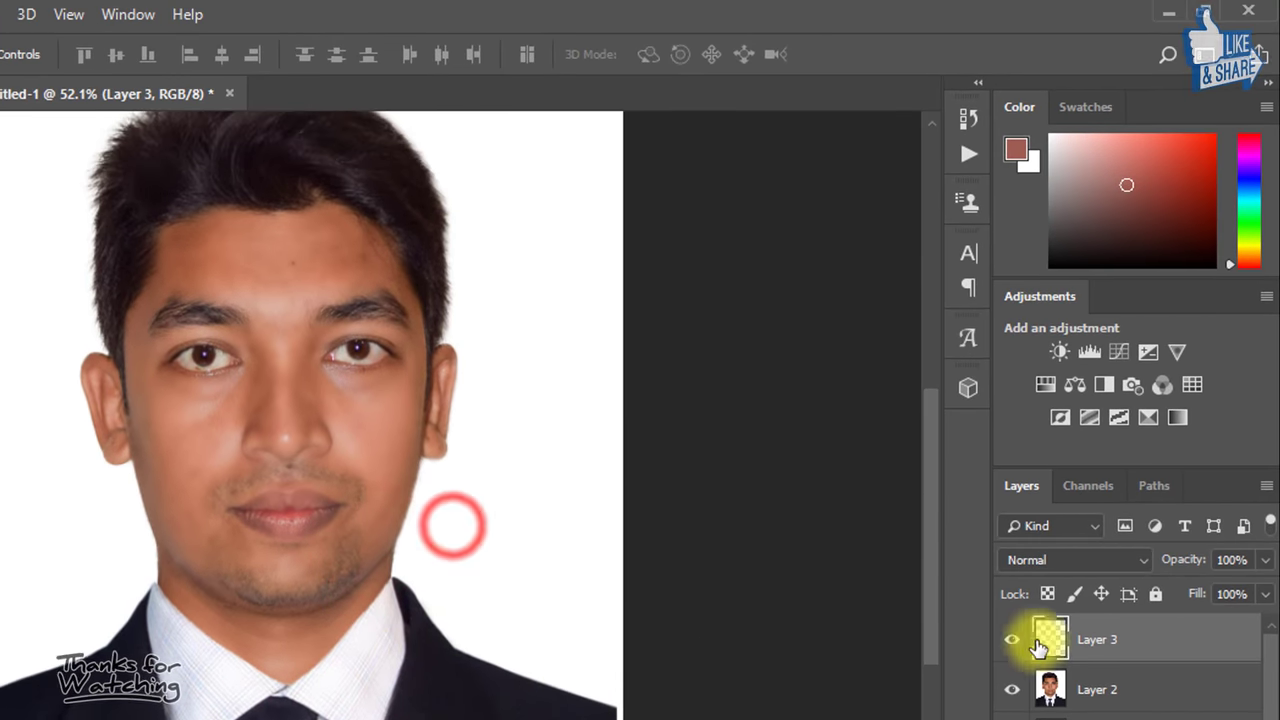
# Add a 1 px black Stroke layer effect to the white border layer, Layer 3.
pyautogui.rightClick(1100, 645)
pyautogui.click(879, 35)
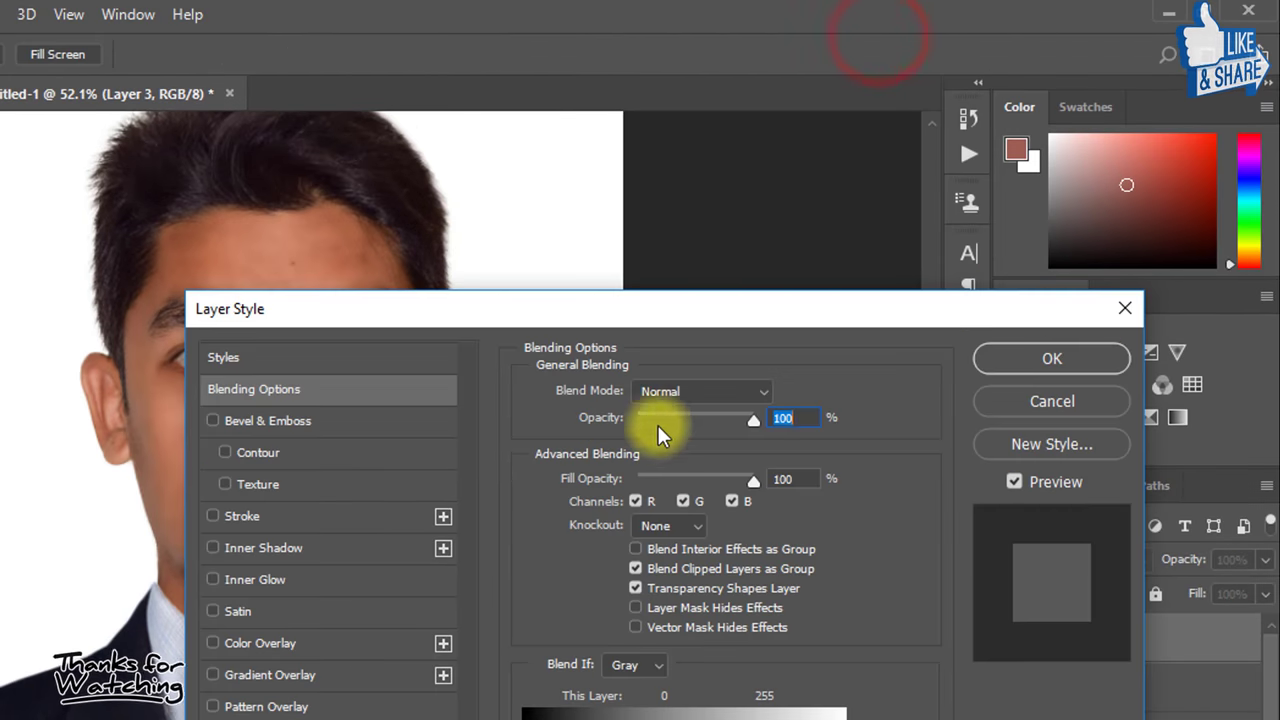
pyautogui.click(251, 518)
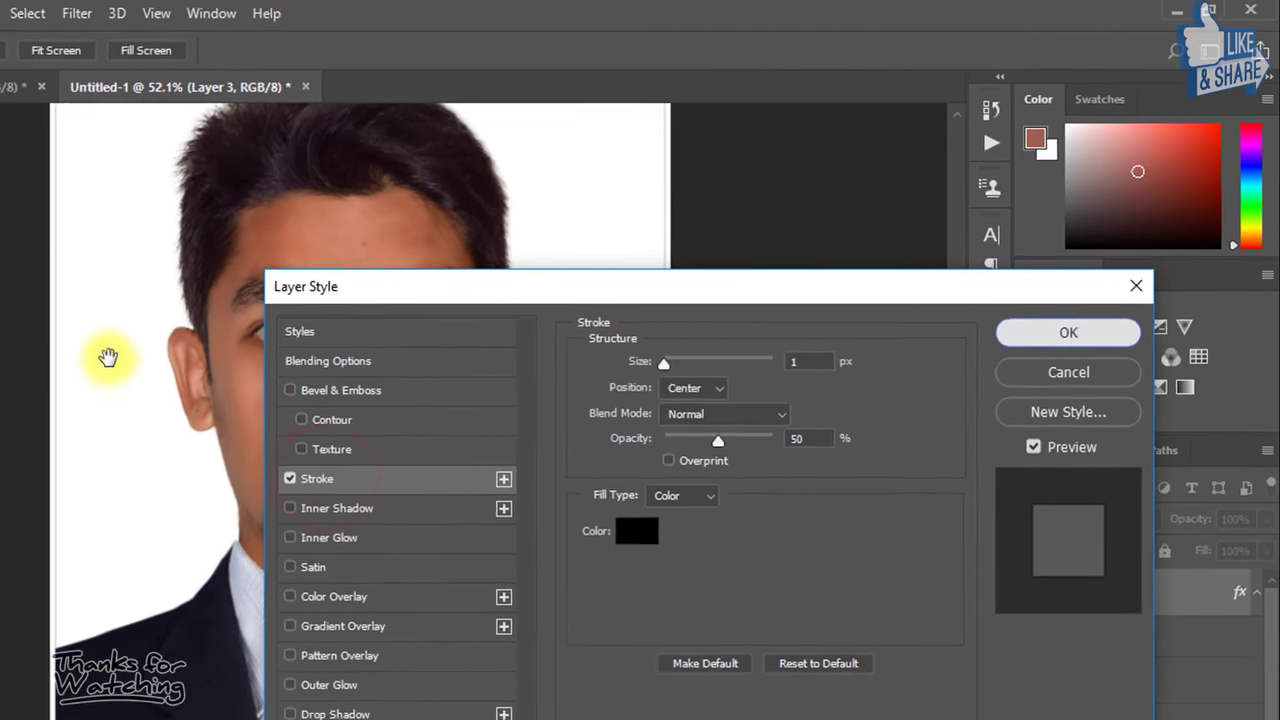
pyautogui.moveTo(26, 385); pyautogui.dragTo(125, 400)
pyautogui.moveTo(257, 203); pyautogui.dragTo(203, 428)
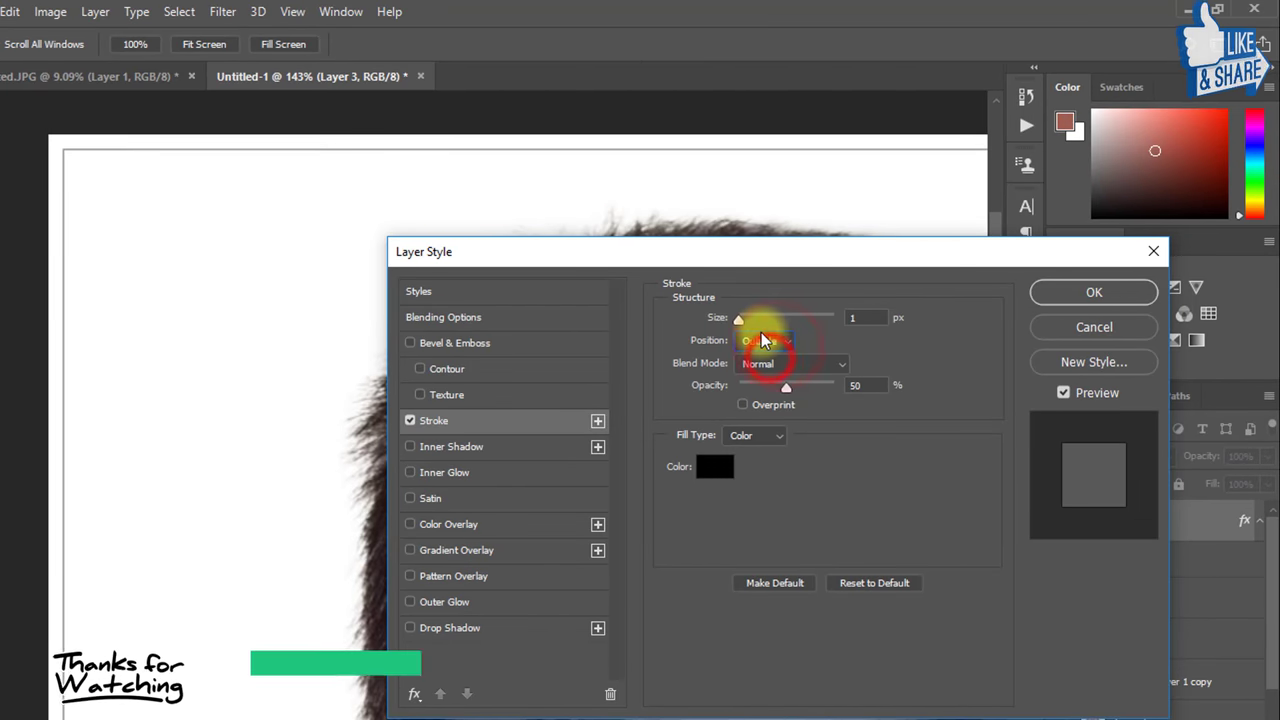
# Set the stroke's position to Center and its opacity to 50%, and apply the layer style.
pyautogui.click(765, 341)
pyautogui.click(753, 370)
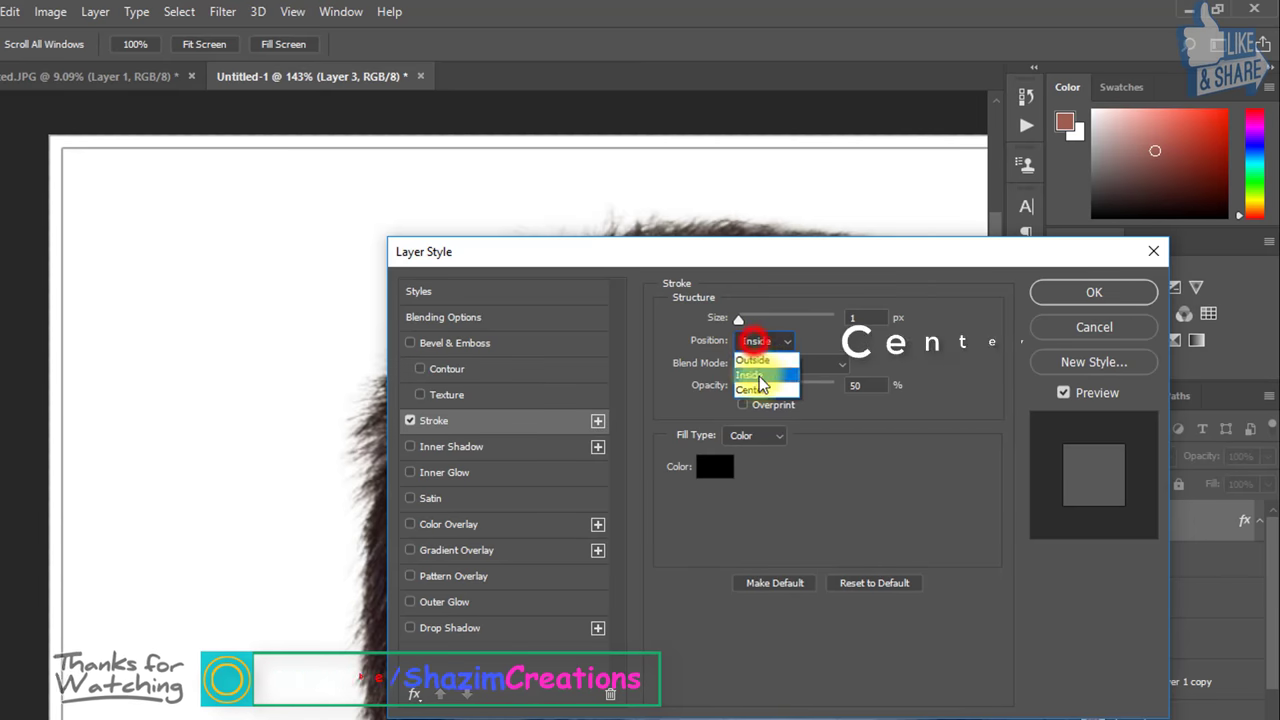
pyautogui.click(758, 388)
pyautogui.moveTo(100, 178); pyautogui.dragTo(122, 186)
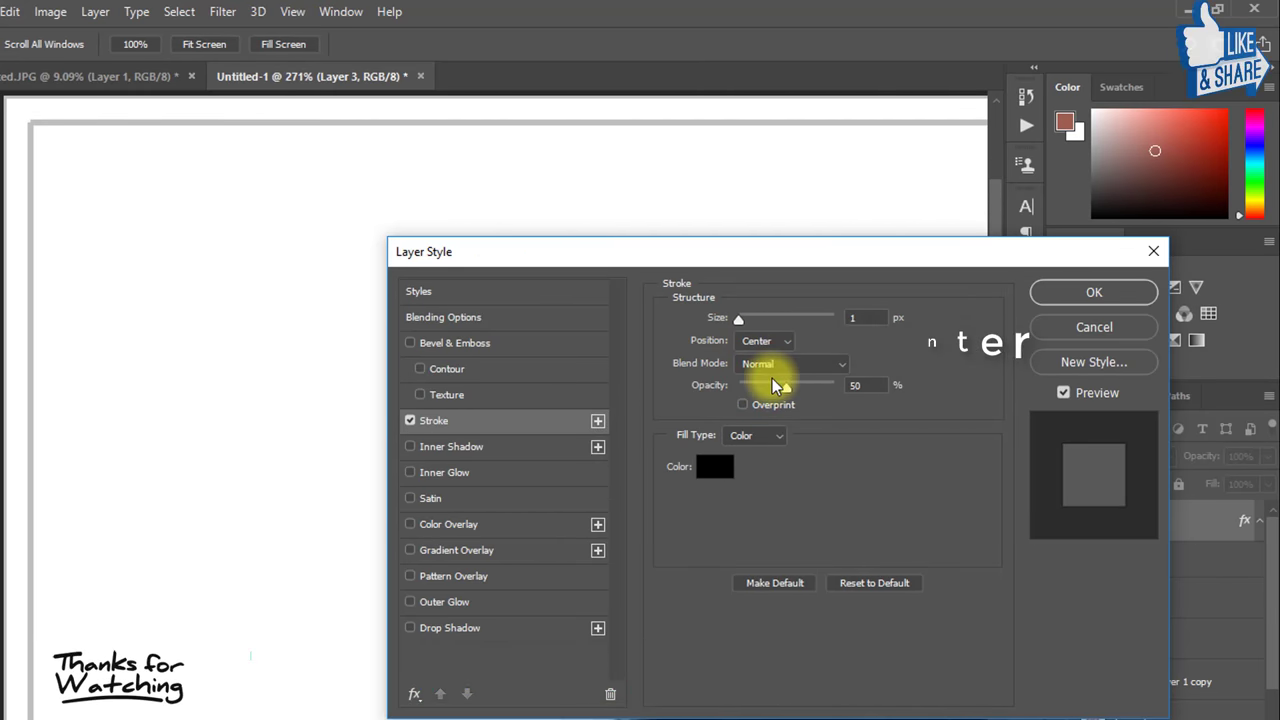
pyautogui.moveTo(788, 386)
pyautogui.mouseDown()
pyautogui.moveTo(849, 386)
pyautogui.moveTo(797, 390)
pyautogui.mouseUp()
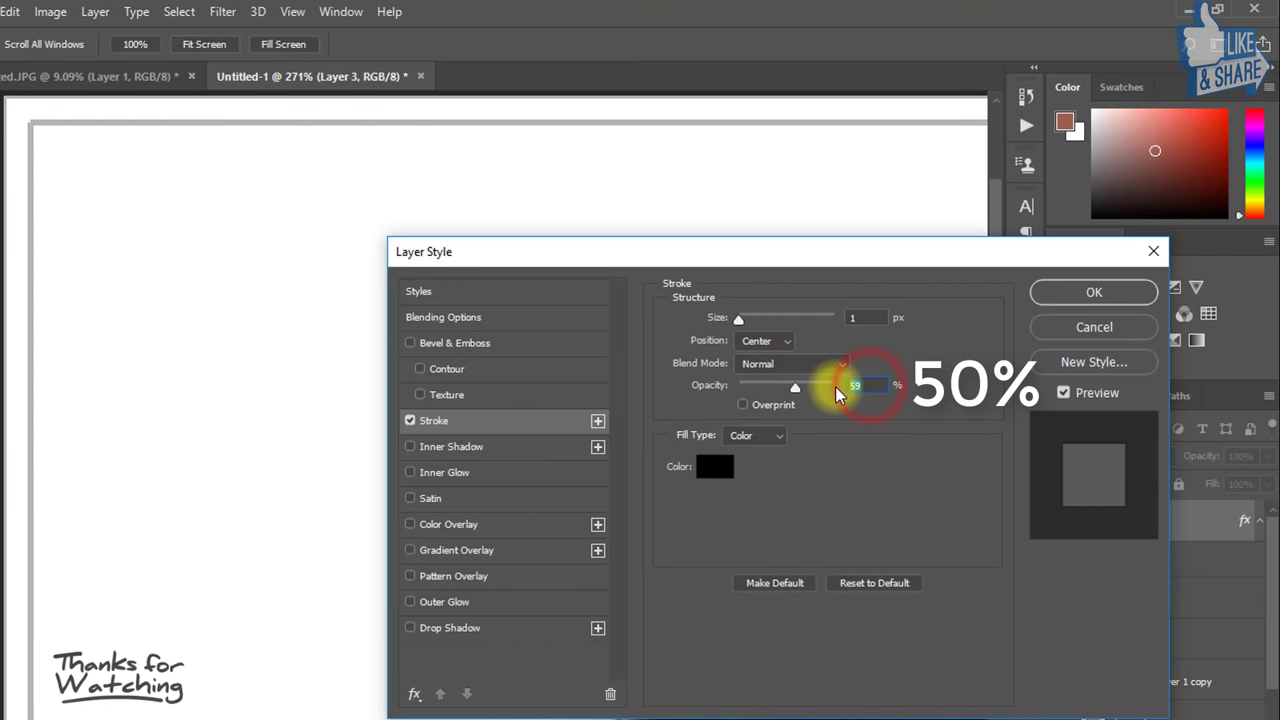
pyautogui.write('50')
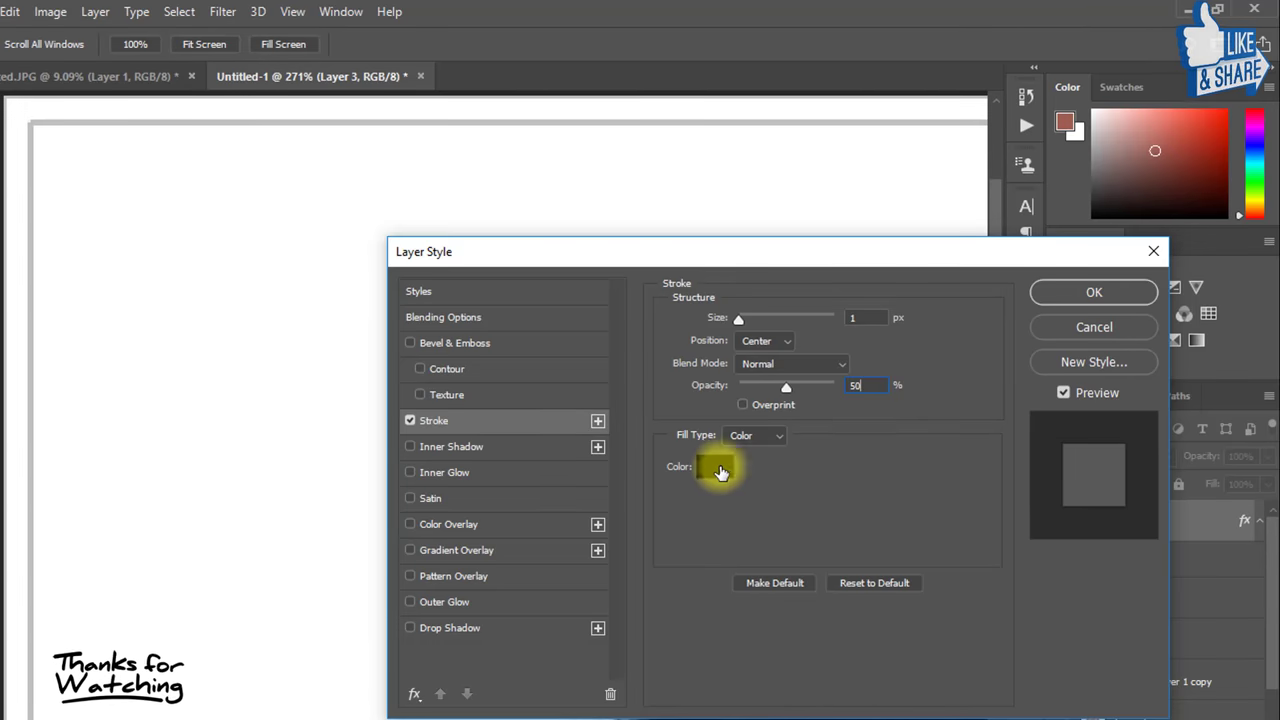
pyautogui.click(1072, 294)
# Stamp all visible layers, including the stroked border, into a new merged layer above Layer 3.
pyautogui.moveTo(410, 326)
pyautogui.mouseDown()
pyautogui.moveTo(296, 303)
pyautogui.moveTo(350, 285)
pyautogui.mouseUp()
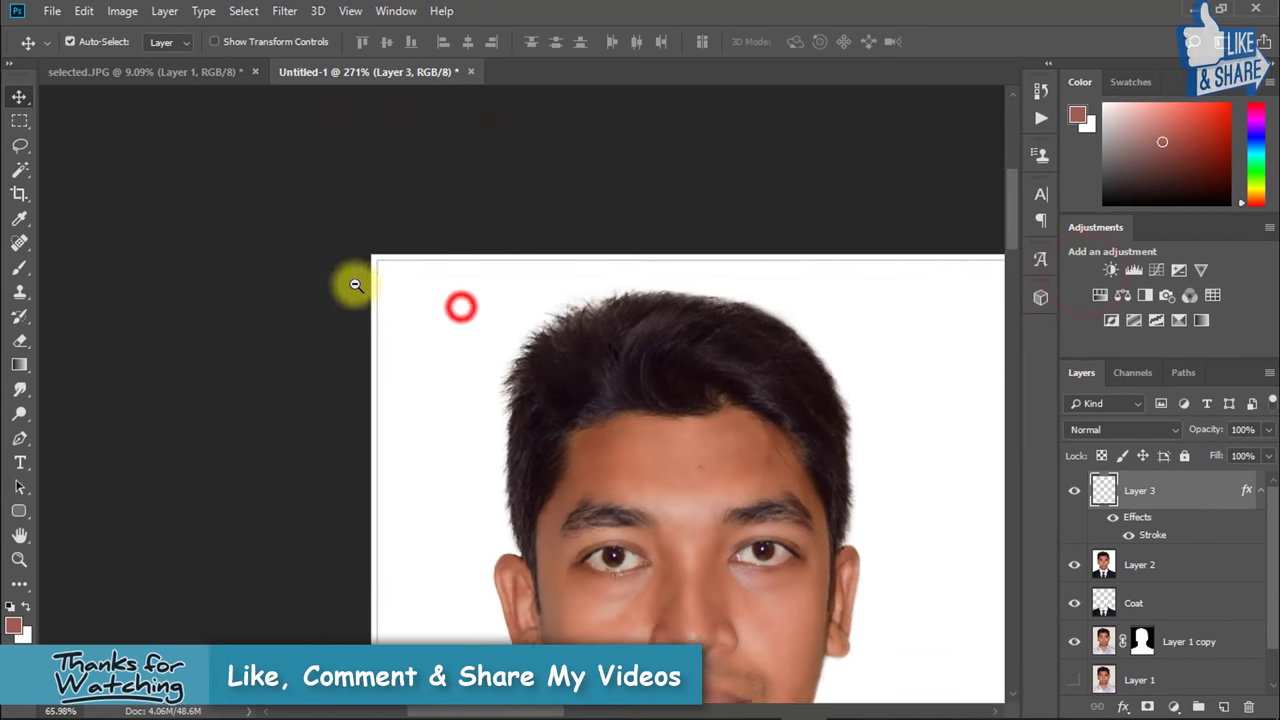
pyautogui.moveTo(654, 466); pyautogui.dragTo(525, 309)
pyautogui.moveTo(678, 393); pyautogui.dragTo(640, 380)
pyautogui.hotkey('ctrl', '0')
pyautogui.hotkey('ctrl', 'alt', 'shift', 'e')
# Start saving the finished passport photo as a new file in New folder (3) on the Desktop.
pyautogui.click(58, 8)
pyautogui.click(96, 219)
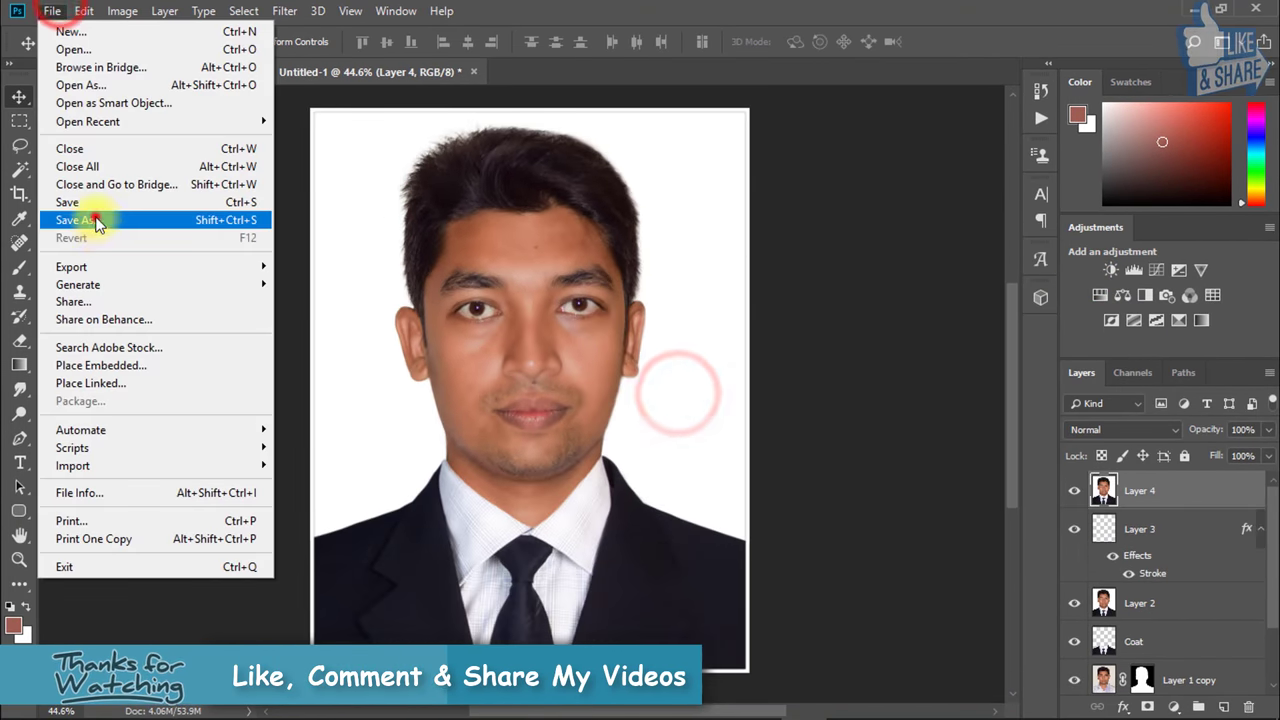
pyautogui.click(97, 220)
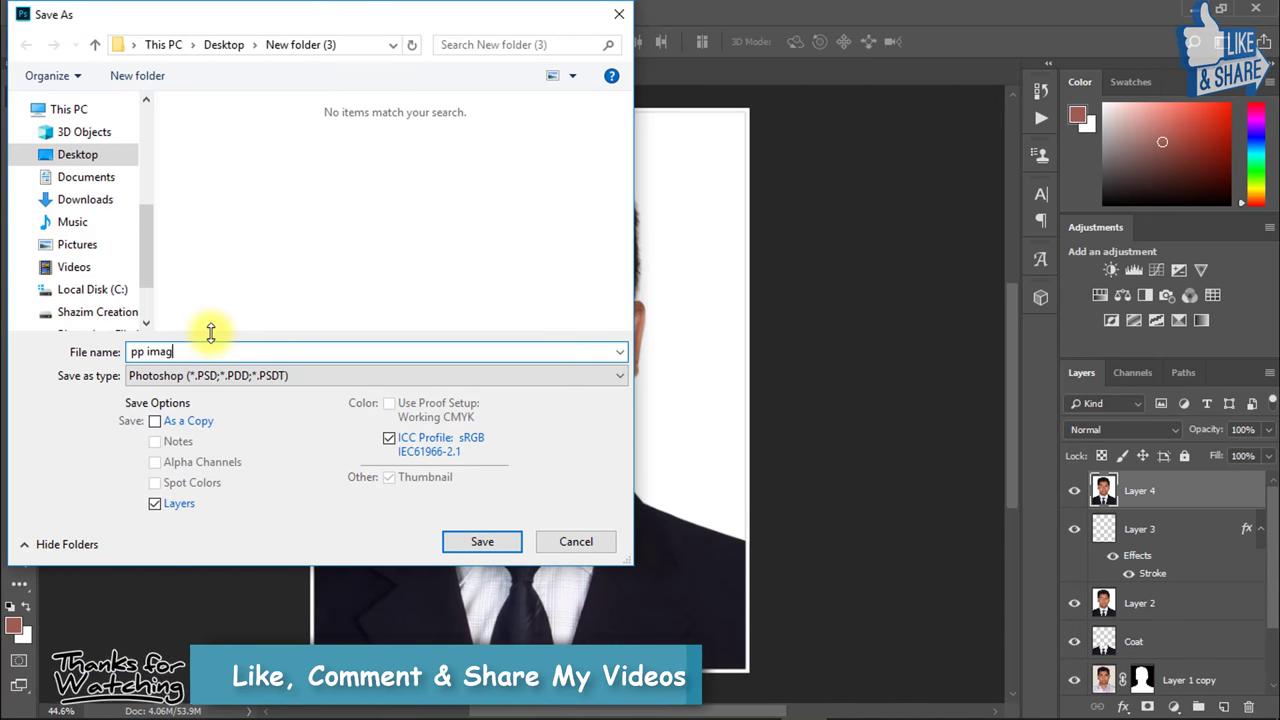